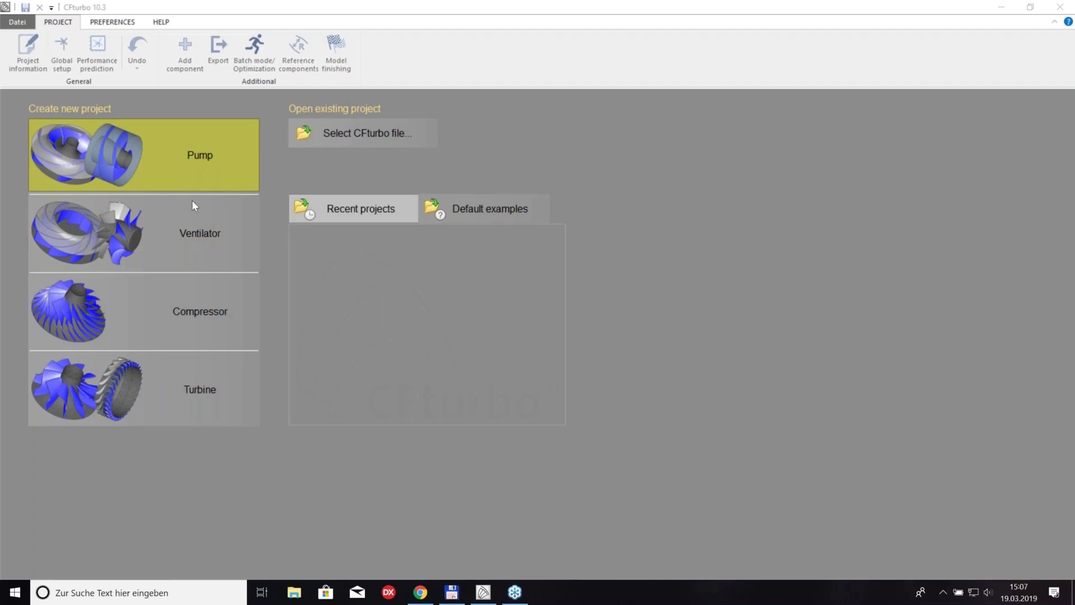
Create a ventilator project with a flow rate of 38000 m³/h, energy transmission of 26400 Pa and 2980 revolutions per minute
click(218, 241)
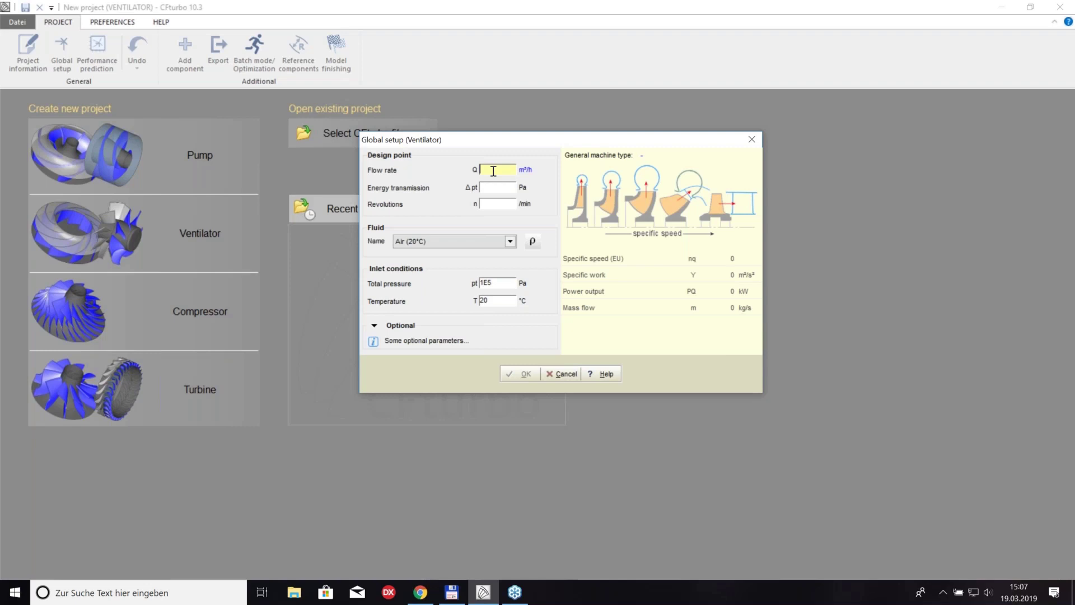
text(38000)
click(497, 187)
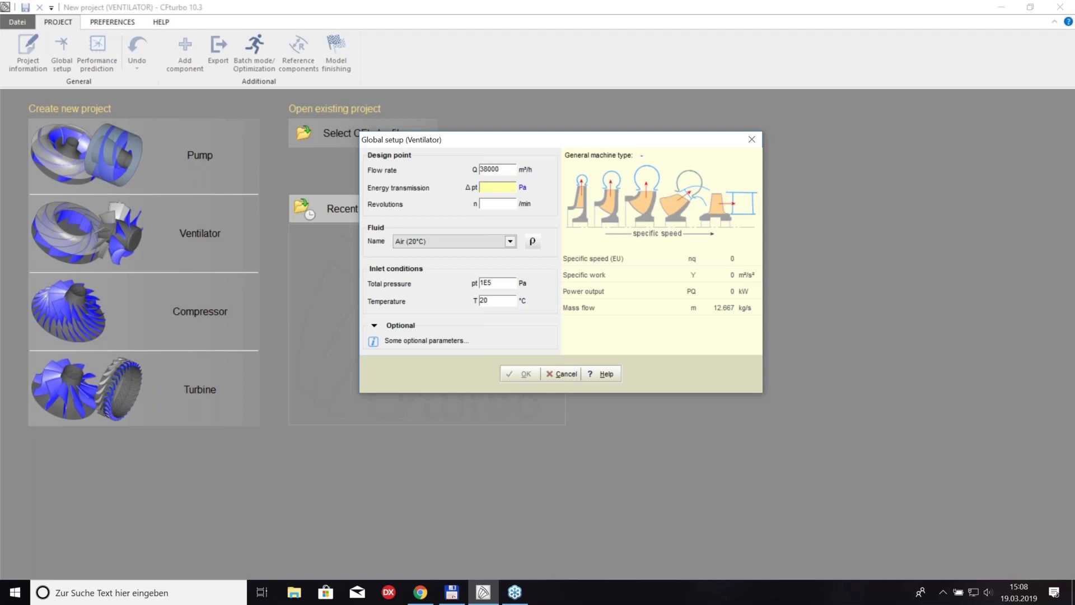
text(26400)
click(497, 203)
text(2980)
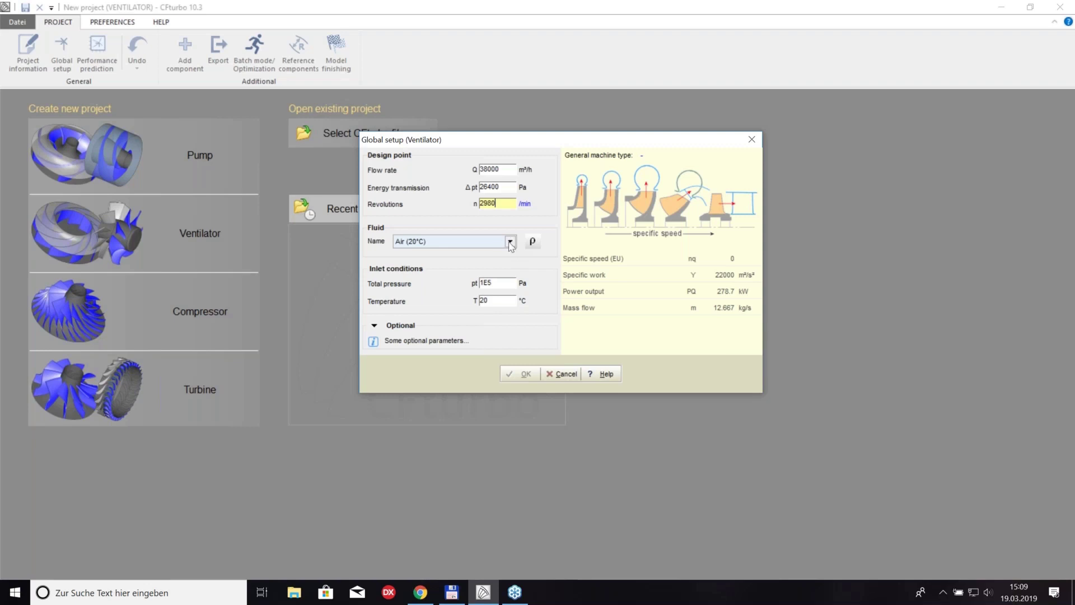
Choose Air (45°C) as the fluid and accept the global setup
click(510, 242)
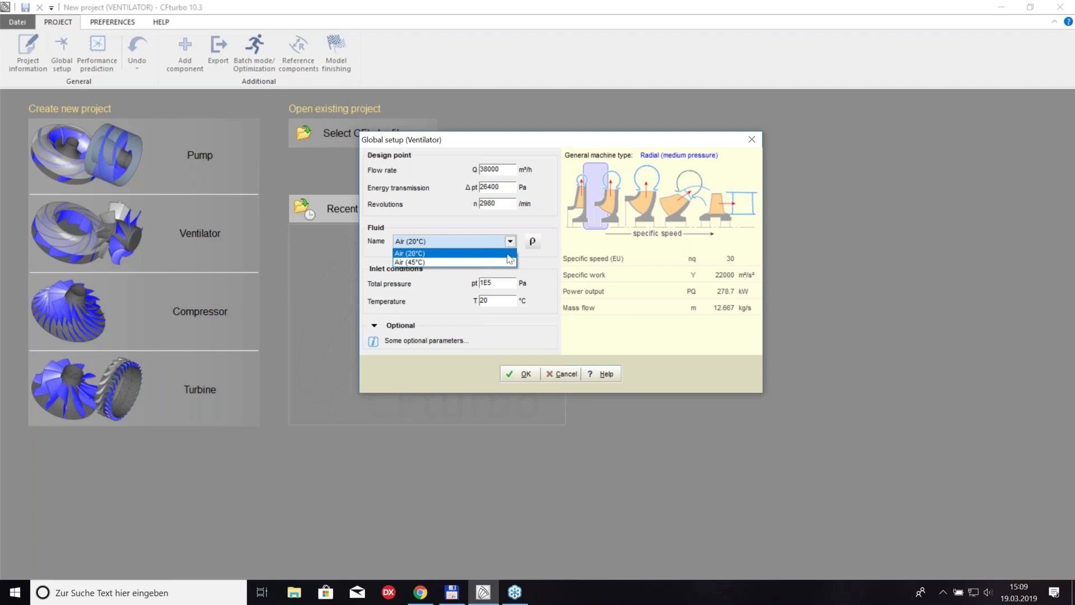
click(511, 262)
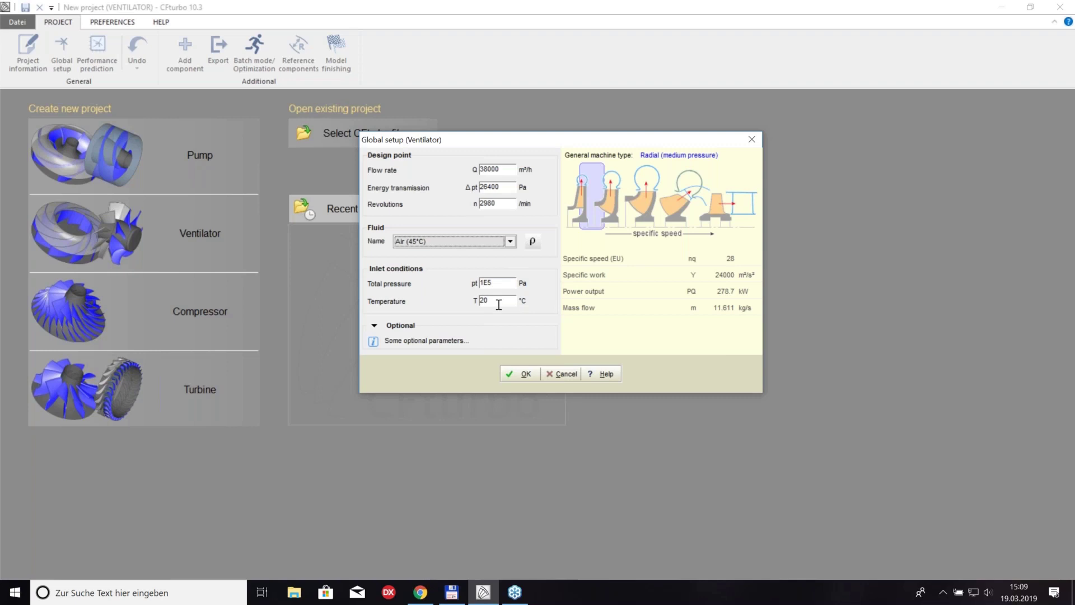
click(533, 374)
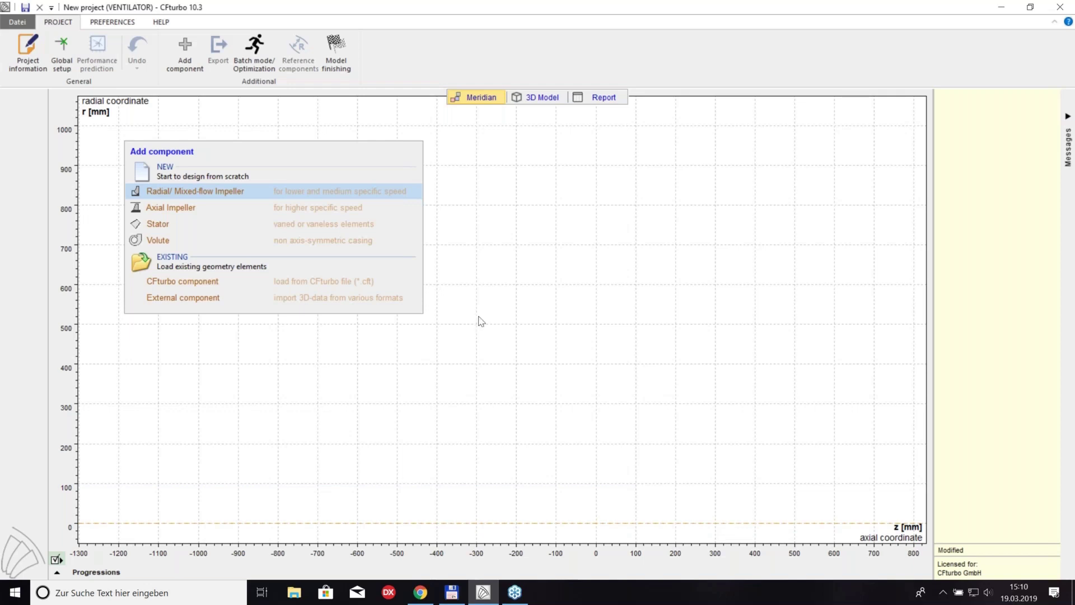
Add a Radial/Mixed-flow Impeller and calculate its main dimensions with the meridian sketch displayed
click(266, 190)
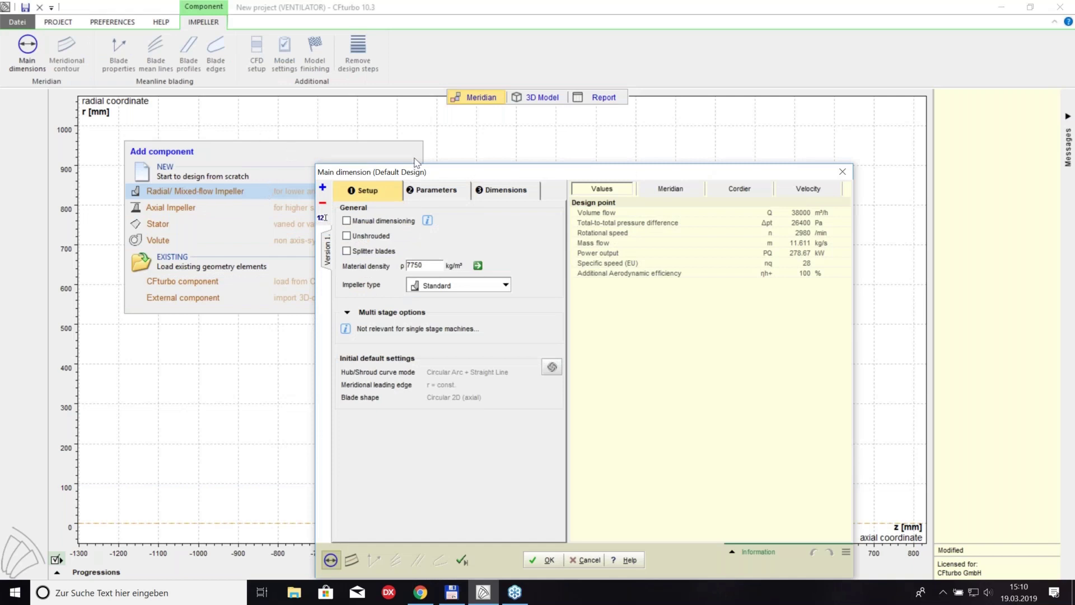
drag(433, 168, 405, 143)
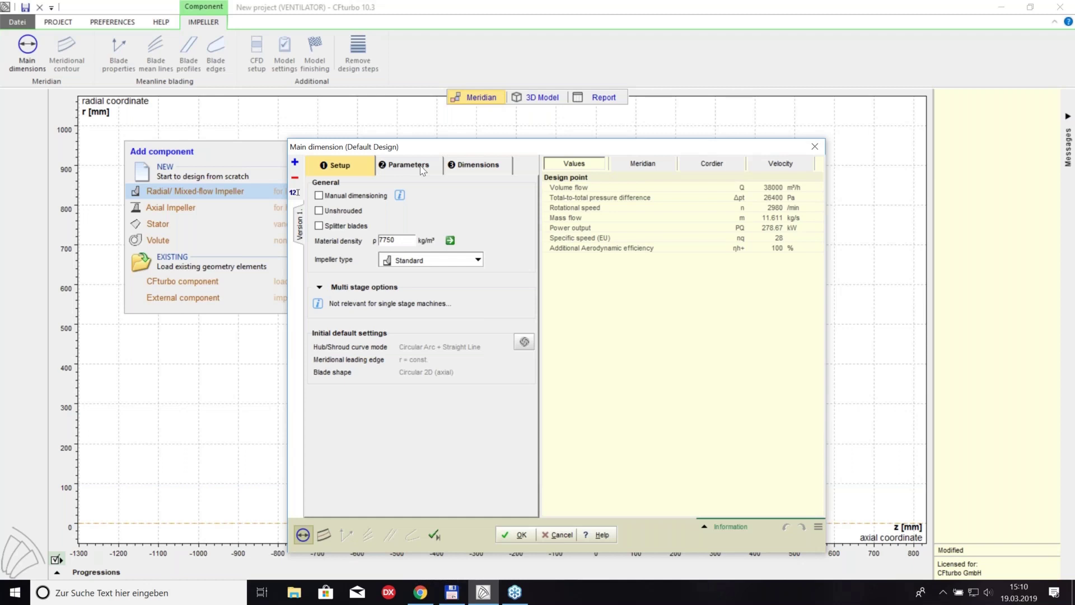
click(475, 168)
click(644, 164)
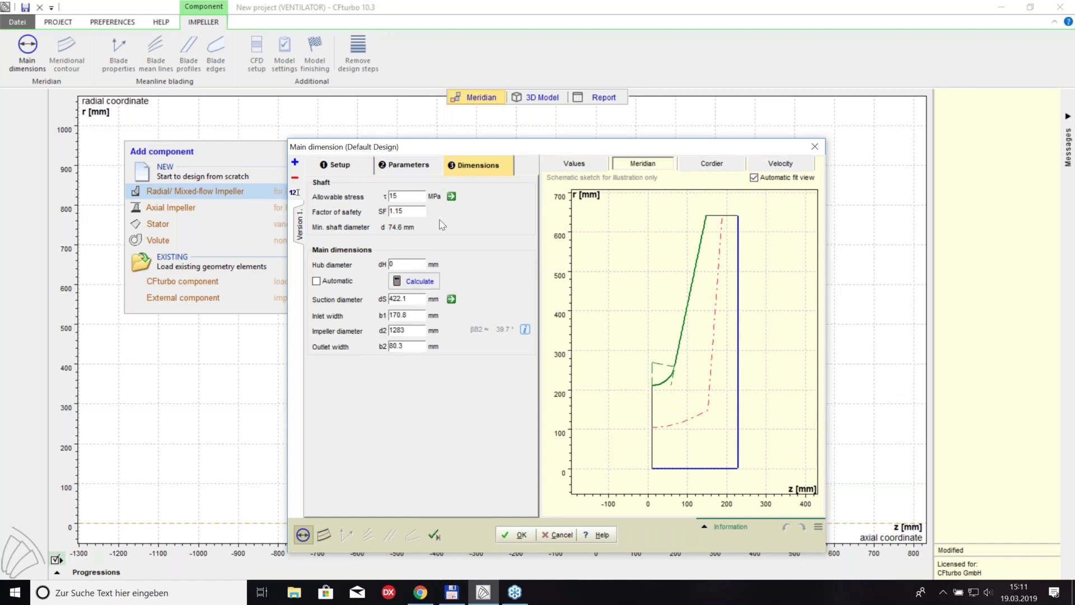
click(429, 286)
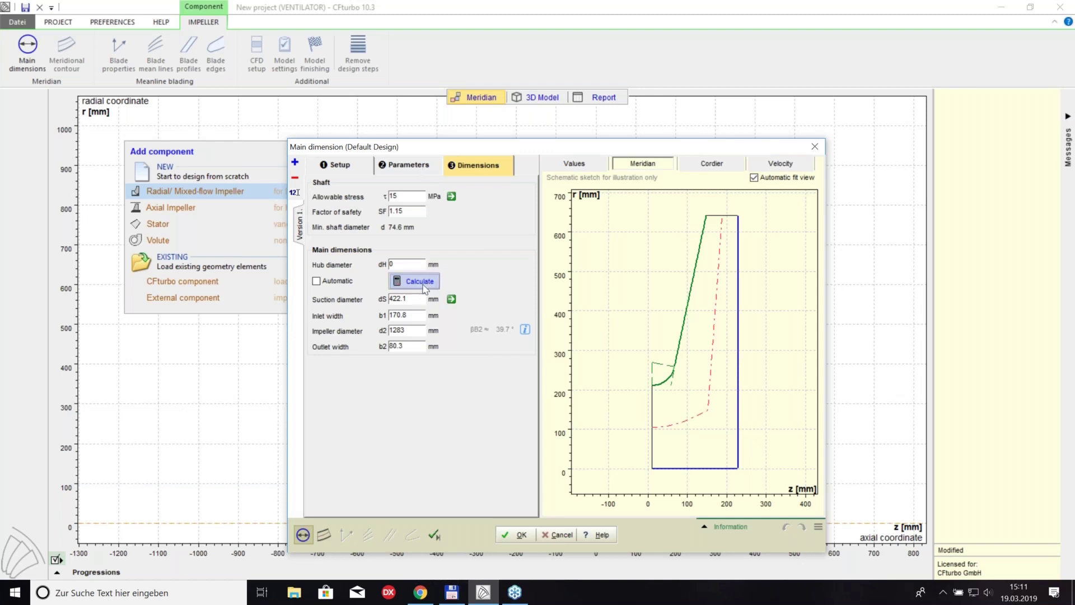
Examine the approximation function behind the impeller's diameter coefficient, leaving it unmodified
click(409, 166)
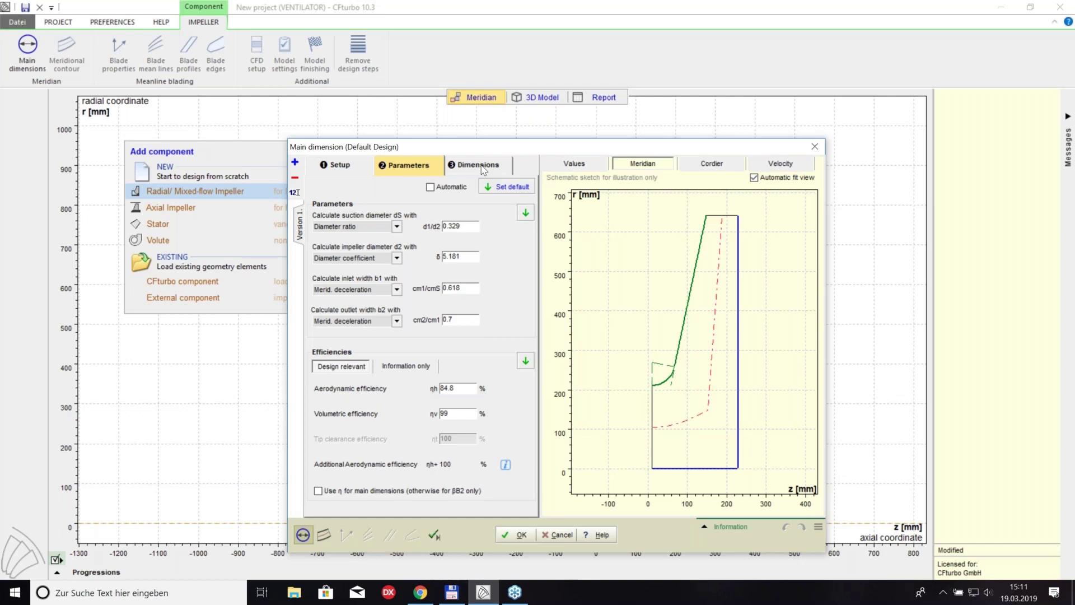
click(476, 259)
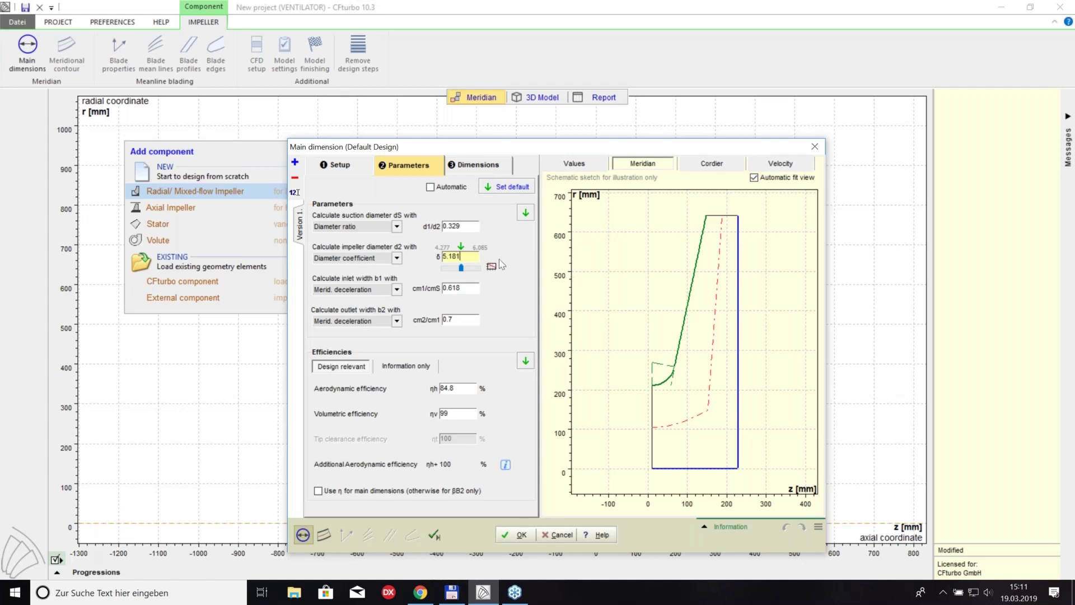
click(491, 267)
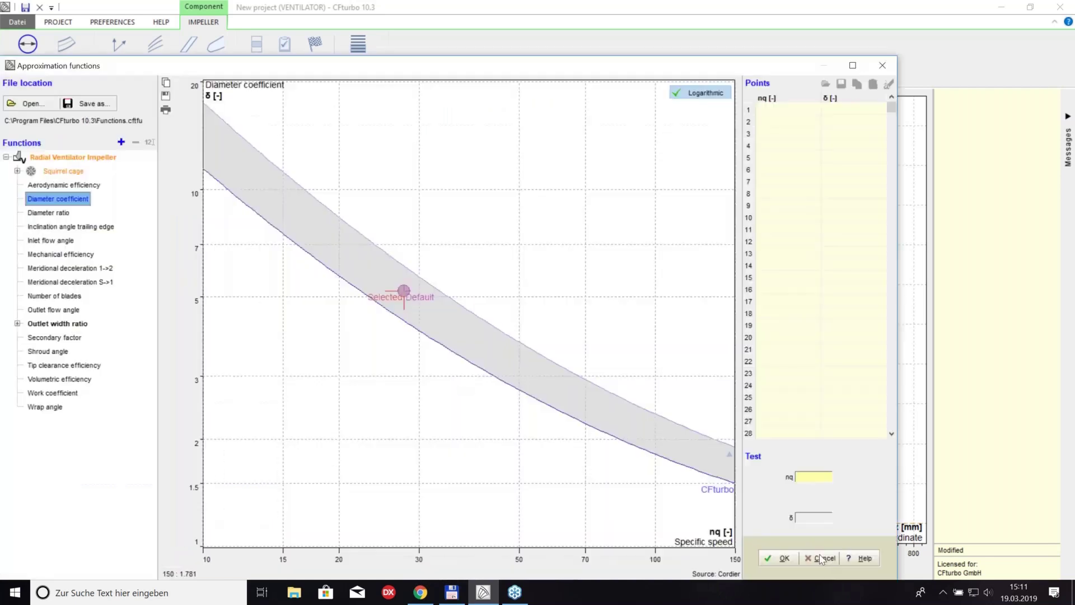
click(824, 557)
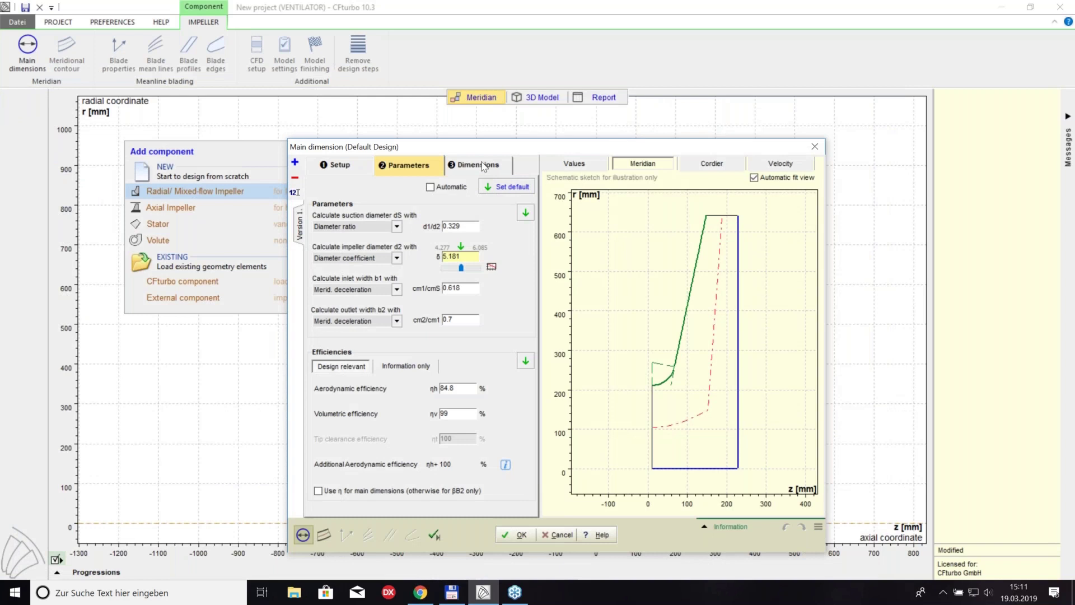
Disable automatic fit view for the meridian sketch and enable automatic calculation of the main dimensions
click(483, 165)
drag(415, 331, 398, 331)
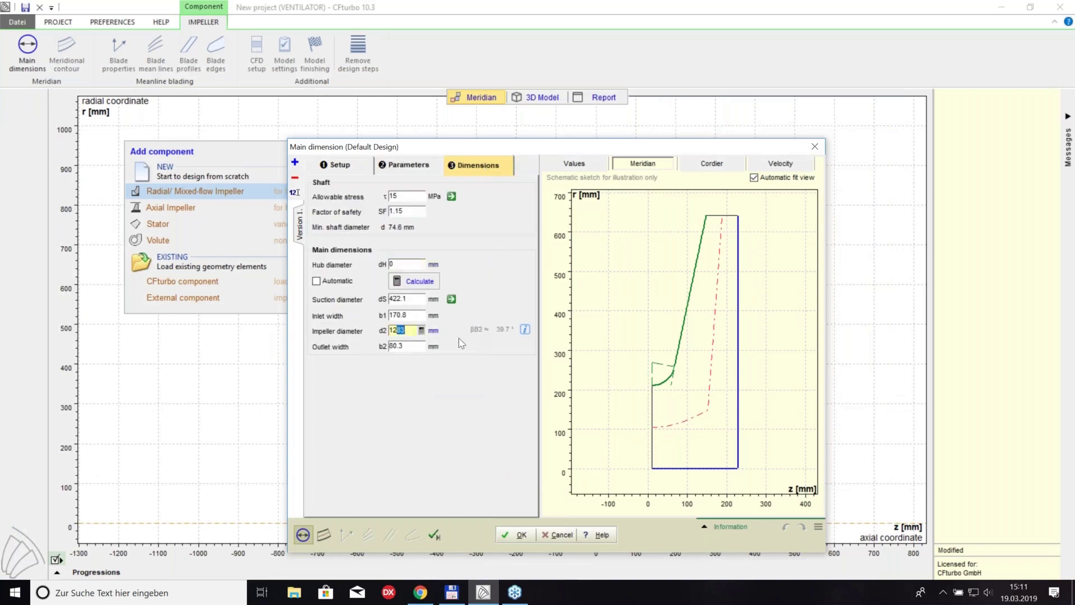
click(754, 177)
click(316, 281)
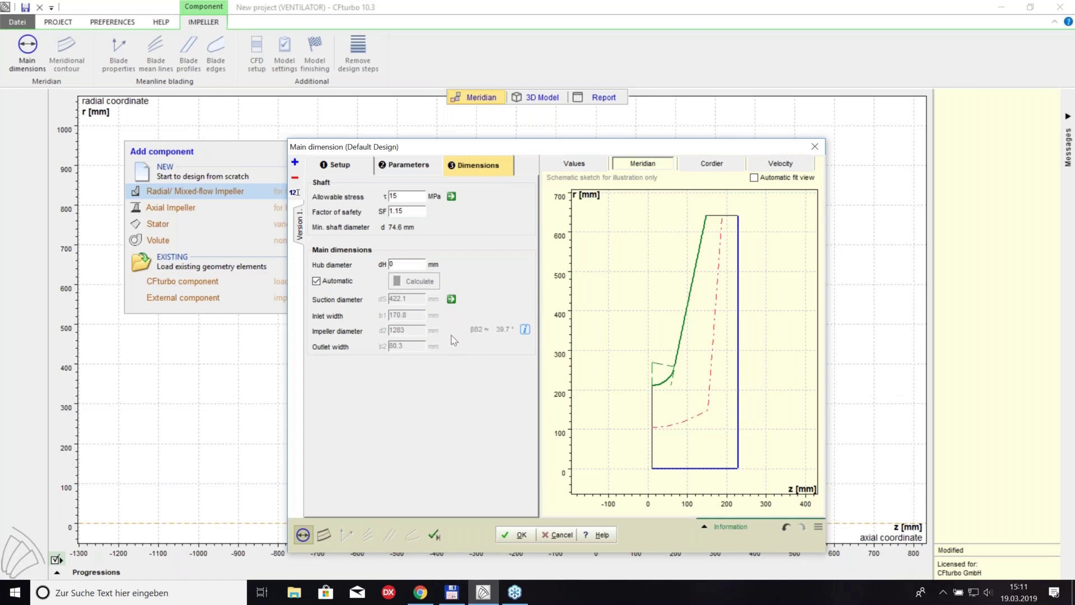
Try a diameter coefficient of about 5.25 for the impeller diameter, and restore its default value
click(430, 167)
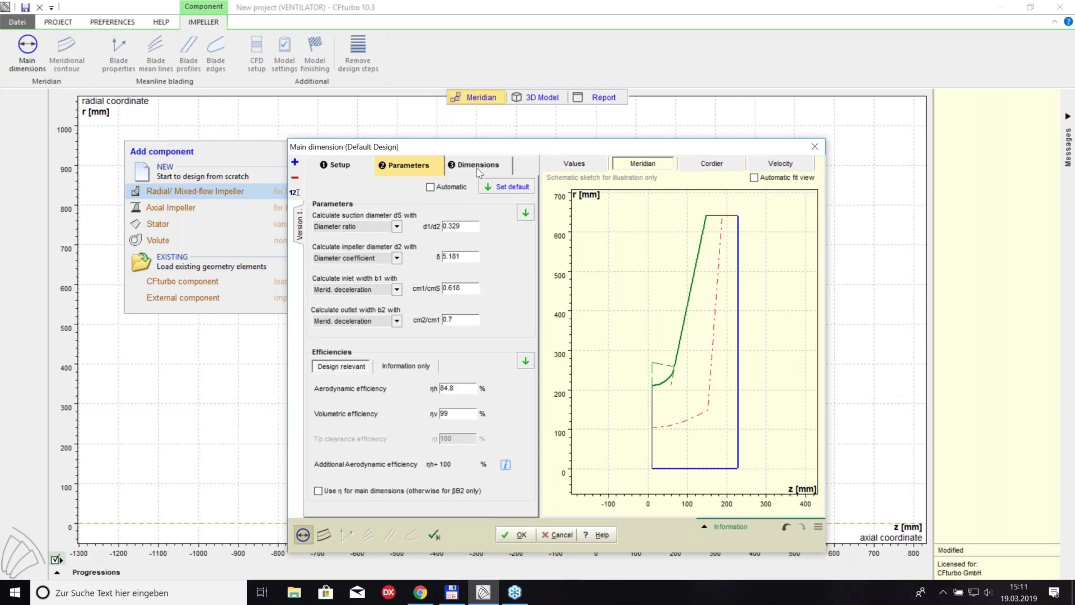
click(469, 257)
click(461, 270)
mouse_move(460, 271)
mouse_down()
mouse_move(452, 275)
mouse_move(473, 274)
mouse_move(444, 277)
mouse_move(473, 275)
mouse_move(464, 276)
mouse_up()
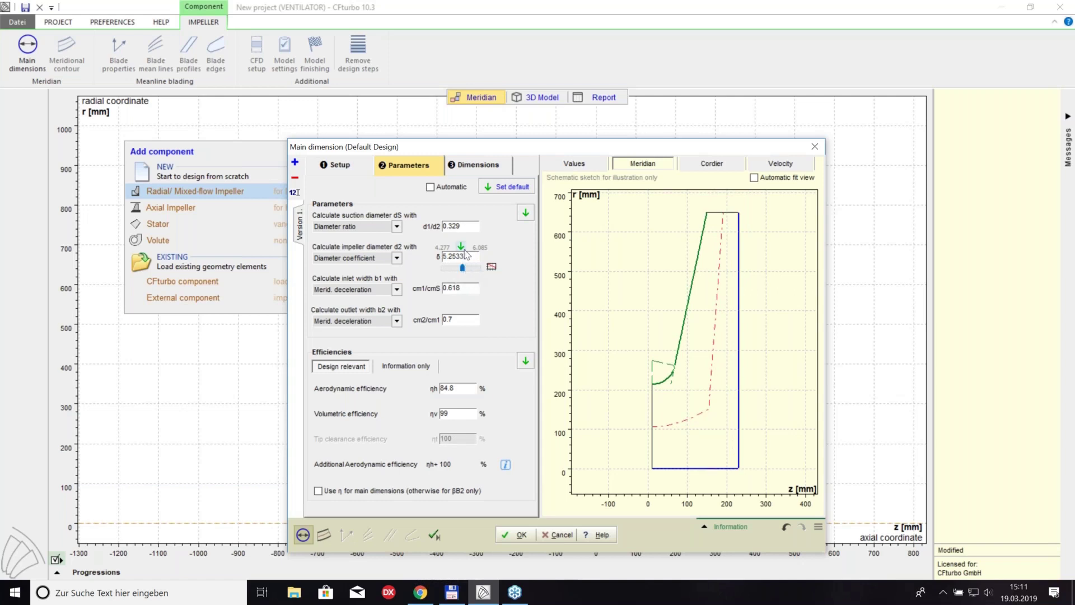
click(461, 247)
Disable automatic calculation of the main dimensions and set the hub diameter to 100 mm
click(478, 165)
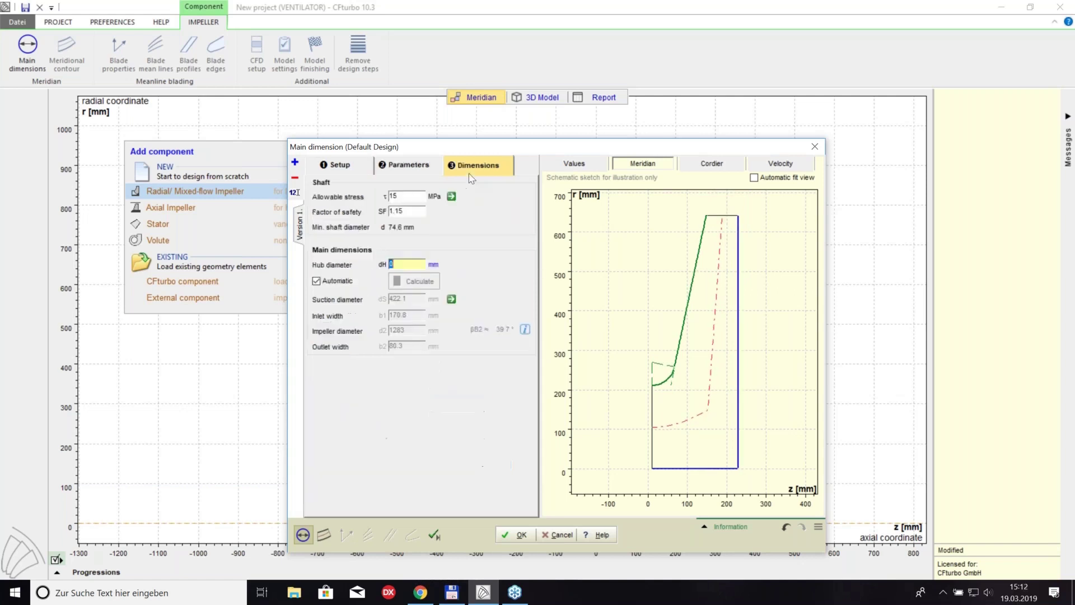
click(329, 283)
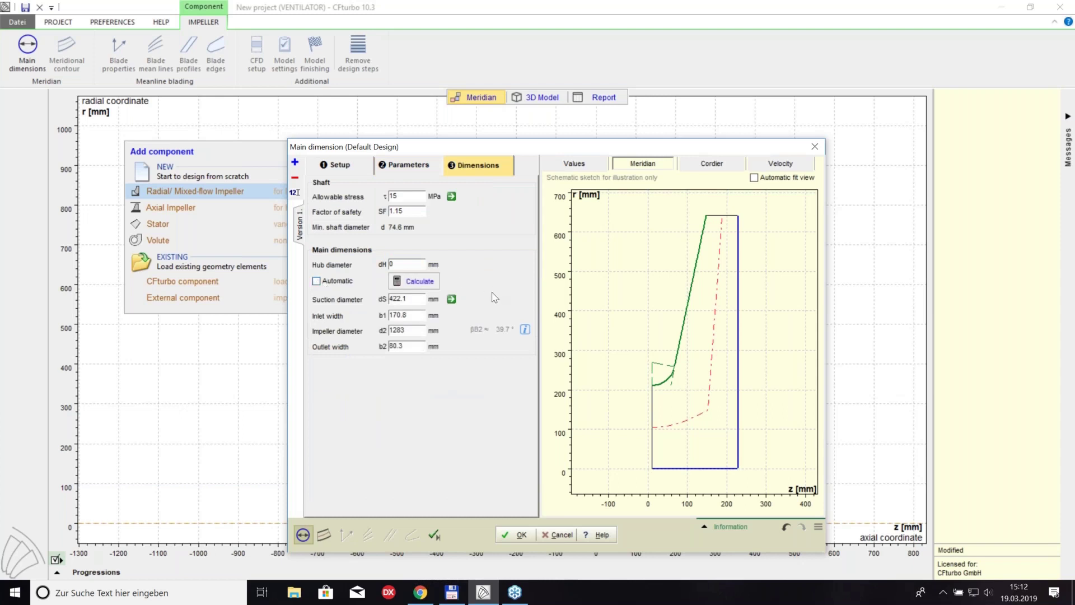
click(391, 265)
text(100)
Set the suction diameter to 422 mm, impeller diameter to 1280 mm and outlet width to 80 mm, and accept the main dimensions
click(408, 298)
click(409, 345)
key(BackSpace)
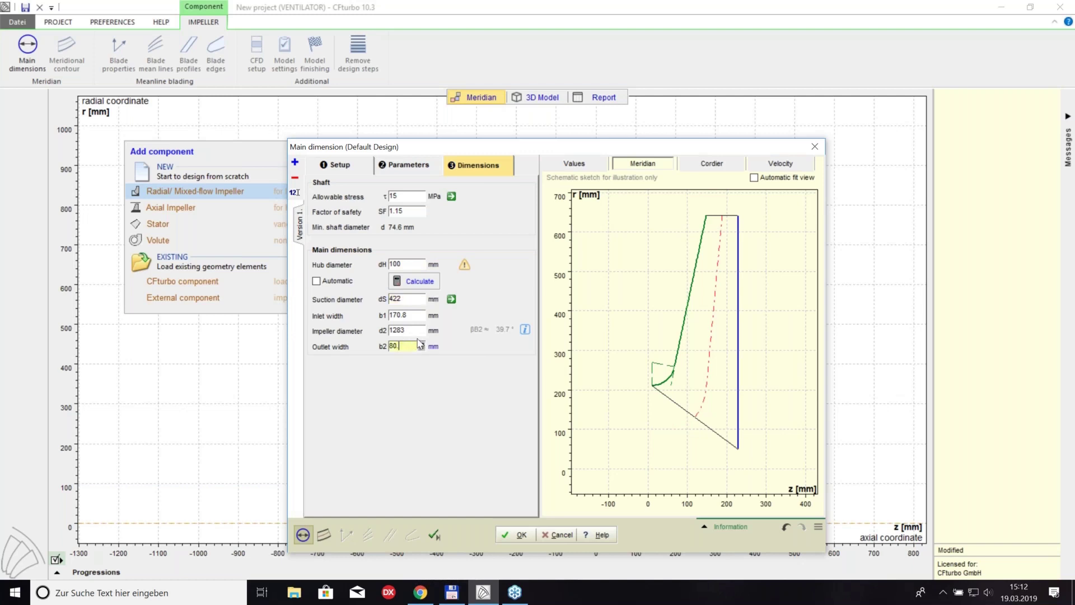
click(403, 332)
key(BackSpace)
text(0)
click(411, 345)
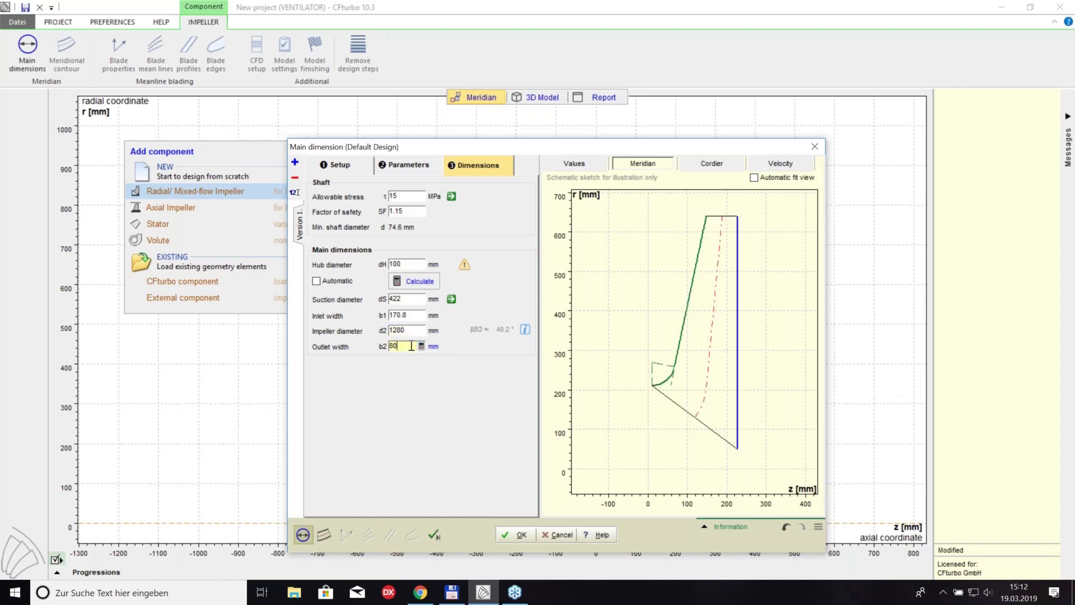
click(529, 534)
click(529, 533)
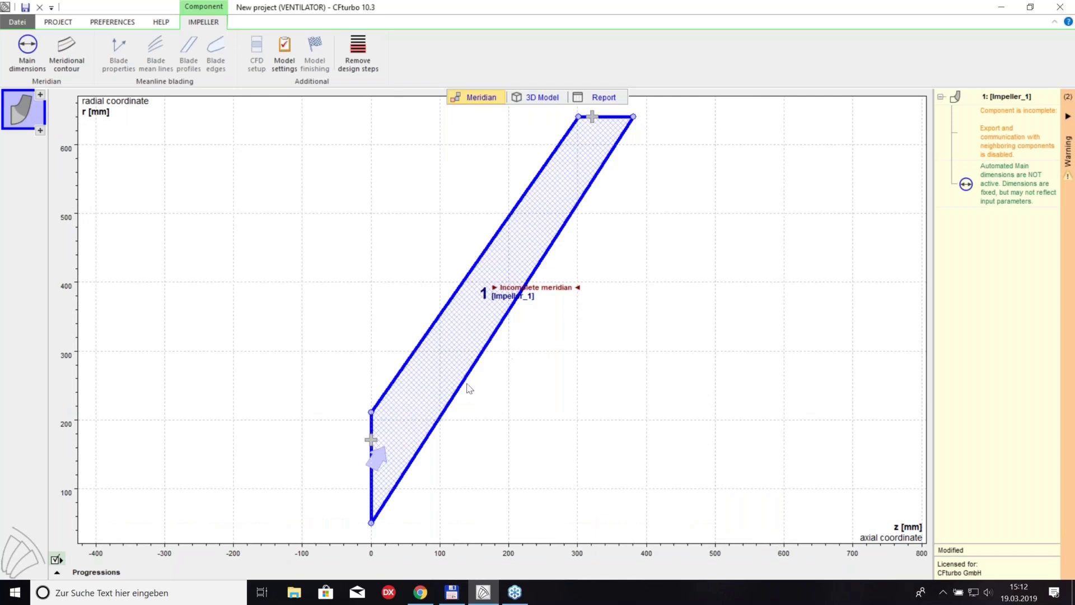
In the meridional contour, convert the hub to a Bezier curve and move its inlet point to about z = 5 mm
mouse_move(390, 423)
mouse_move(597, 140)
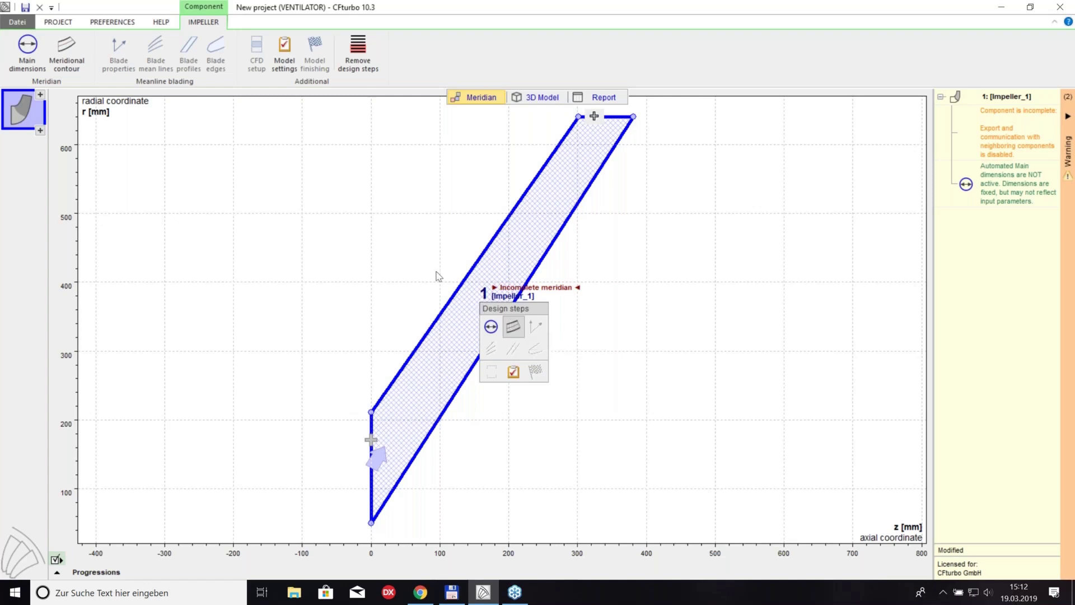
click(72, 47)
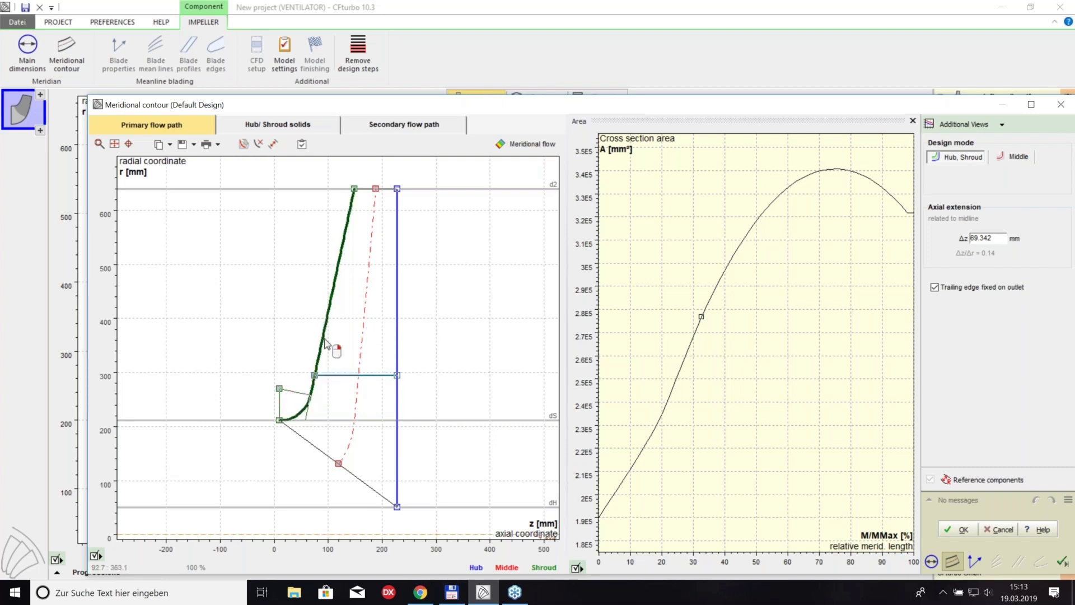
click(401, 358)
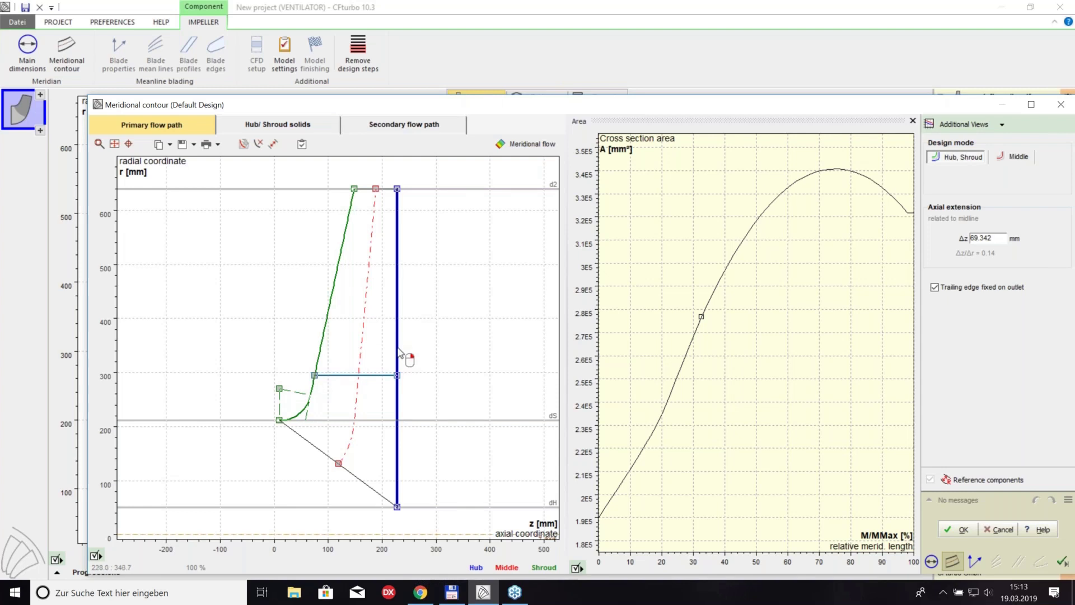
right_click(399, 353)
click(425, 356)
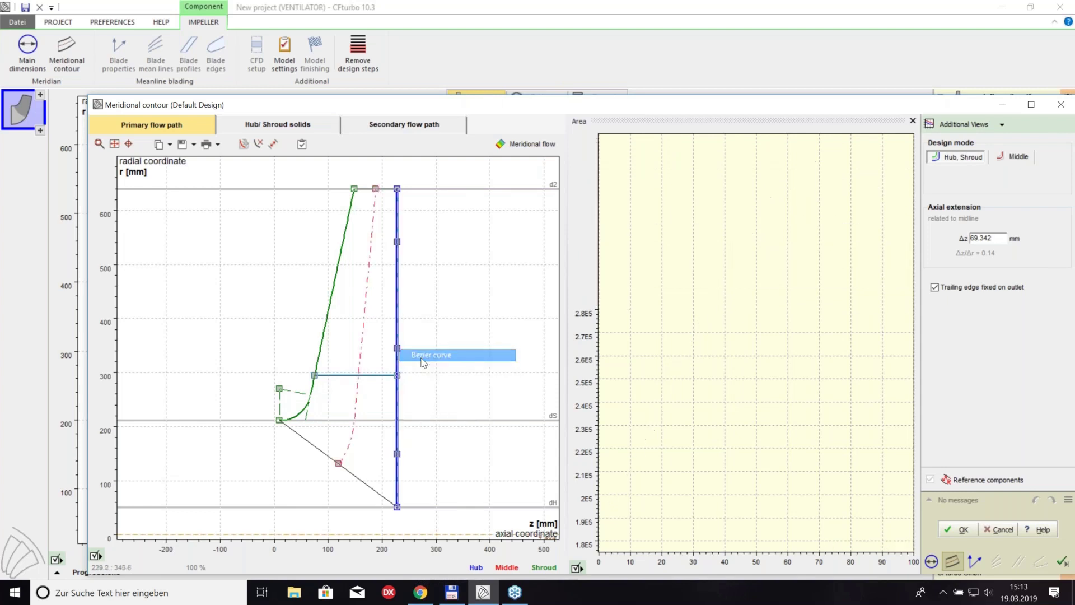
mouse_move(397, 508)
mouse_down()
mouse_move(350, 437)
mouse_move(344, 350)
mouse_move(412, 384)
mouse_move(433, 436)
mouse_move(348, 507)
mouse_move(303, 505)
mouse_move(395, 435)
mouse_move(412, 506)
mouse_up()
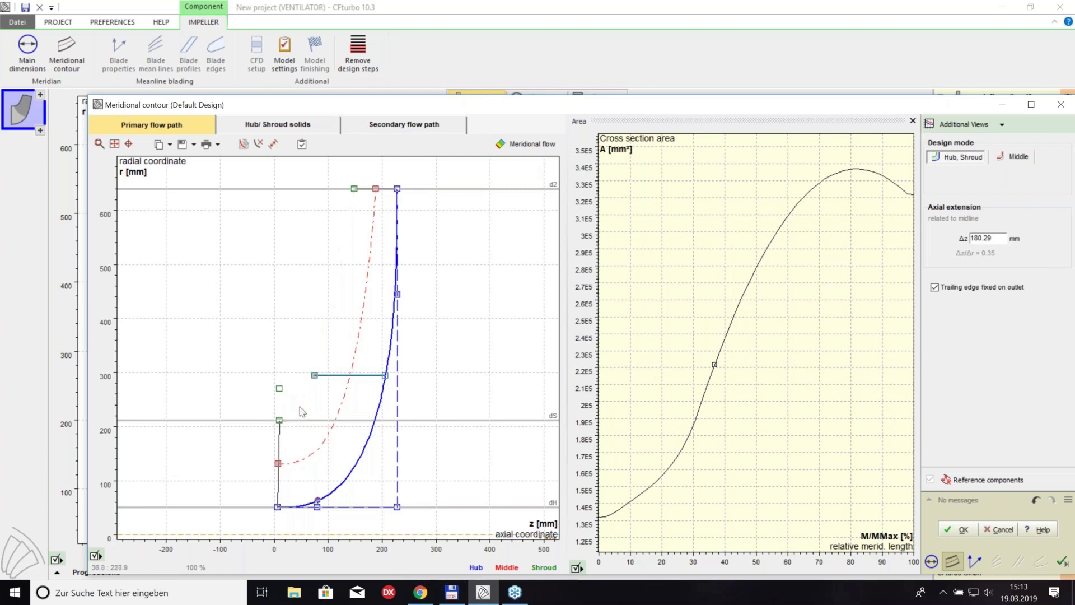
Add an inlet curve to the shroud running along the suction diameter to about z = 65 mm, and shift the hub outlet to about z = 318 mm
right_click(303, 414)
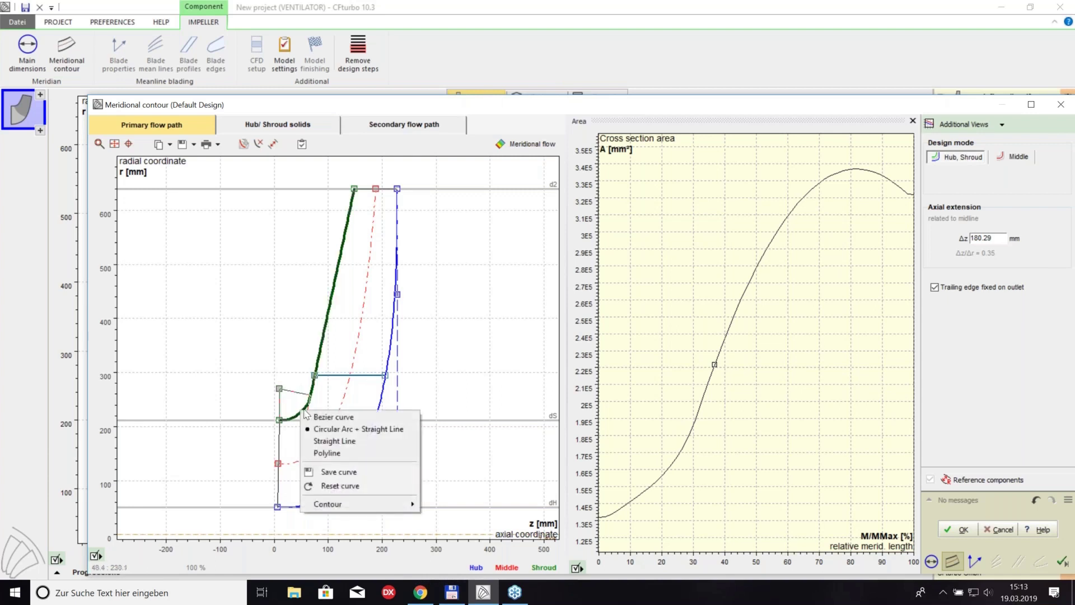
mouse_move(369, 506)
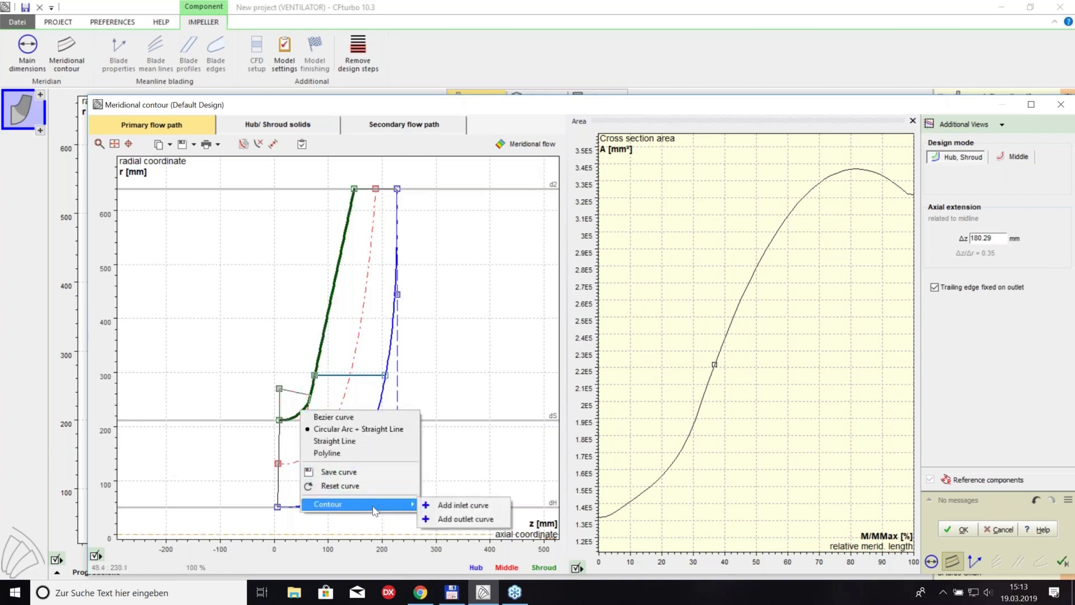
click(463, 505)
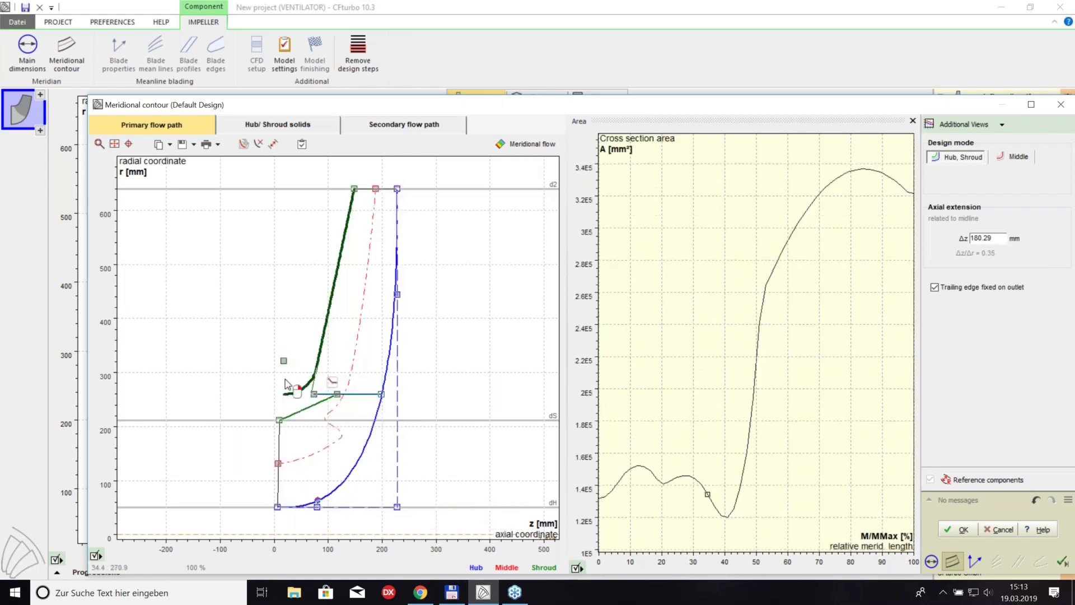
drag(283, 361, 313, 423)
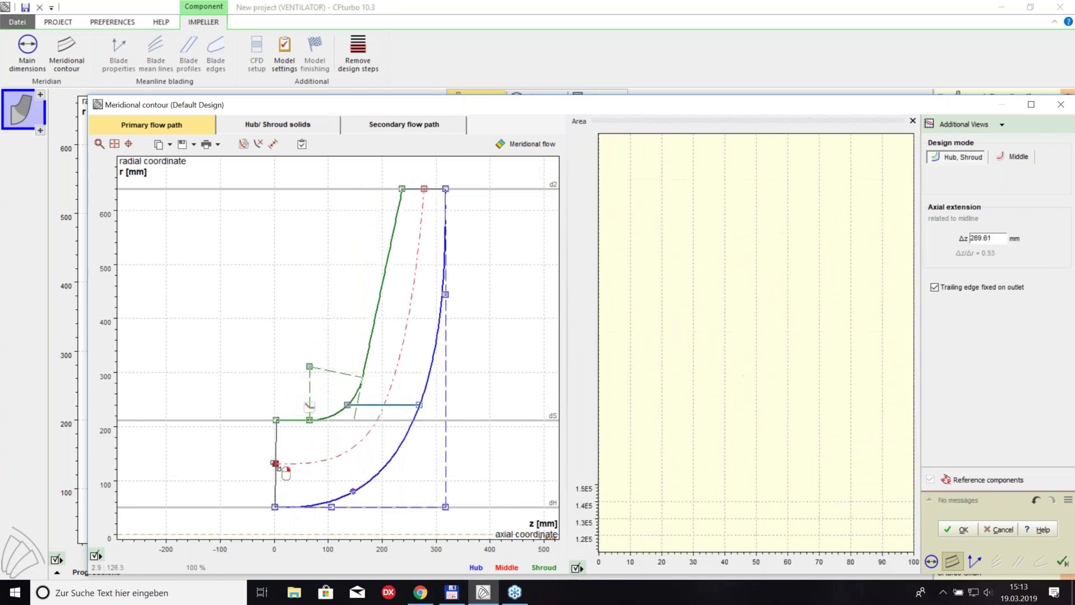
Set the axial coordinate z of the midline's inlet point to 0 mm
double_click(275, 462)
double_click(332, 474)
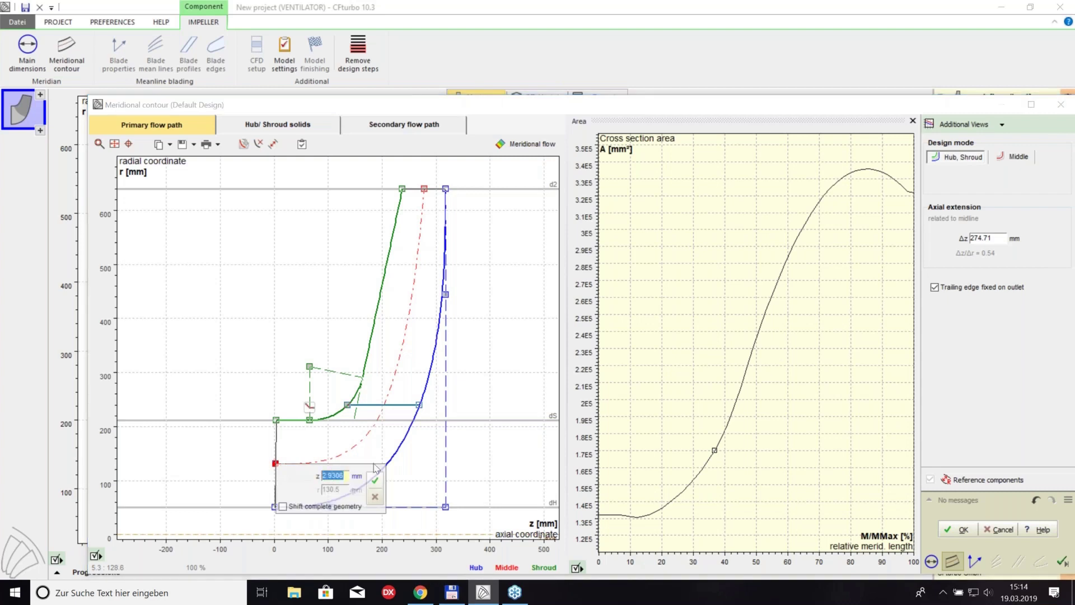
text(0)
key(Return)
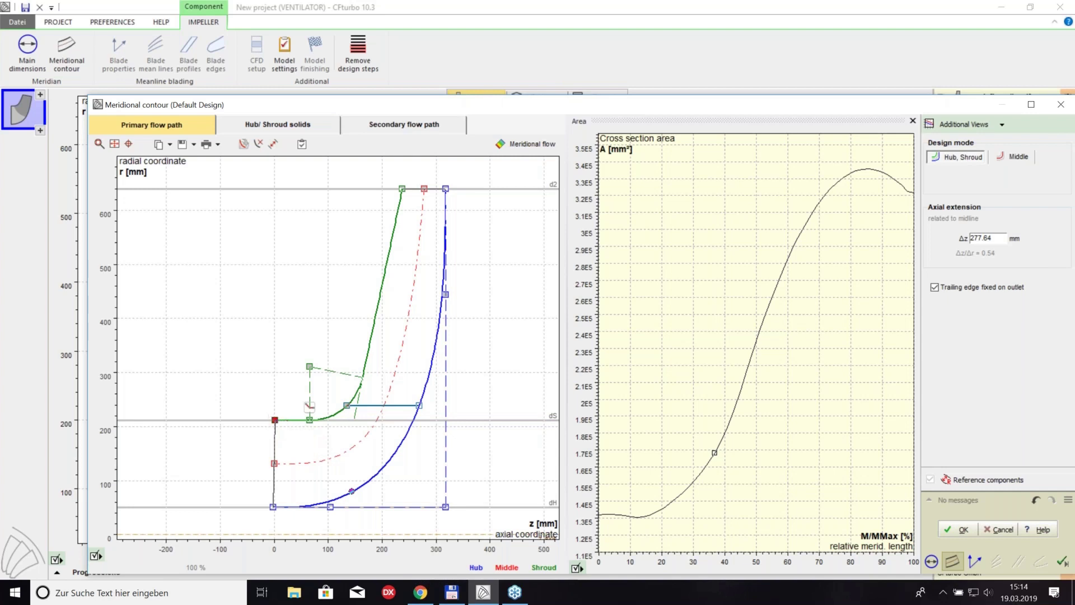
In the meridional contour, place the inlet points of both the shroud and the hub at about z = 0 mm
double_click(274, 420)
double_click(335, 431)
text(073)
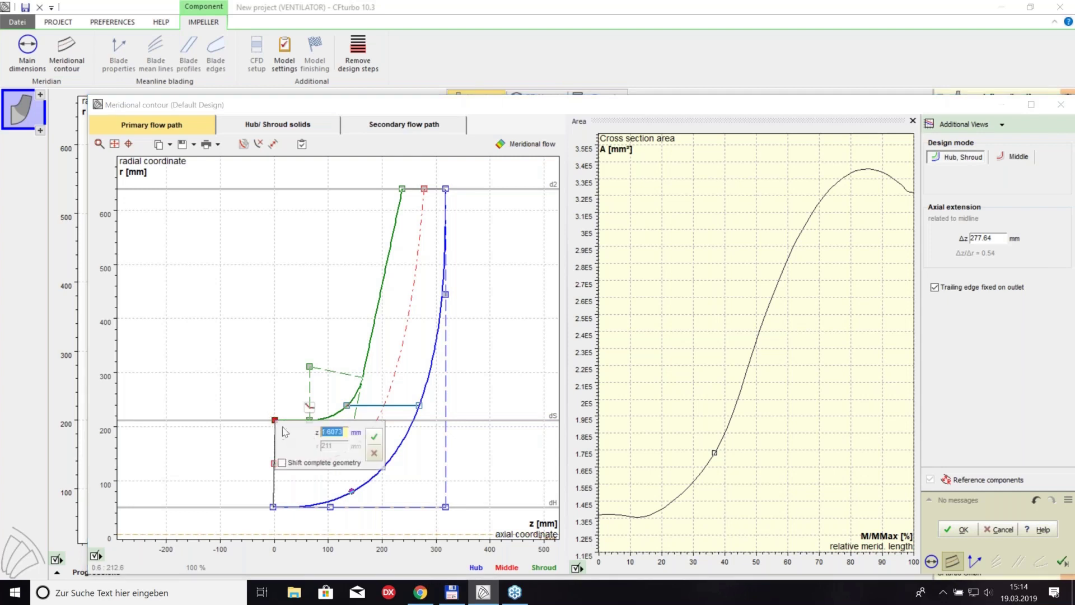
key(Return)
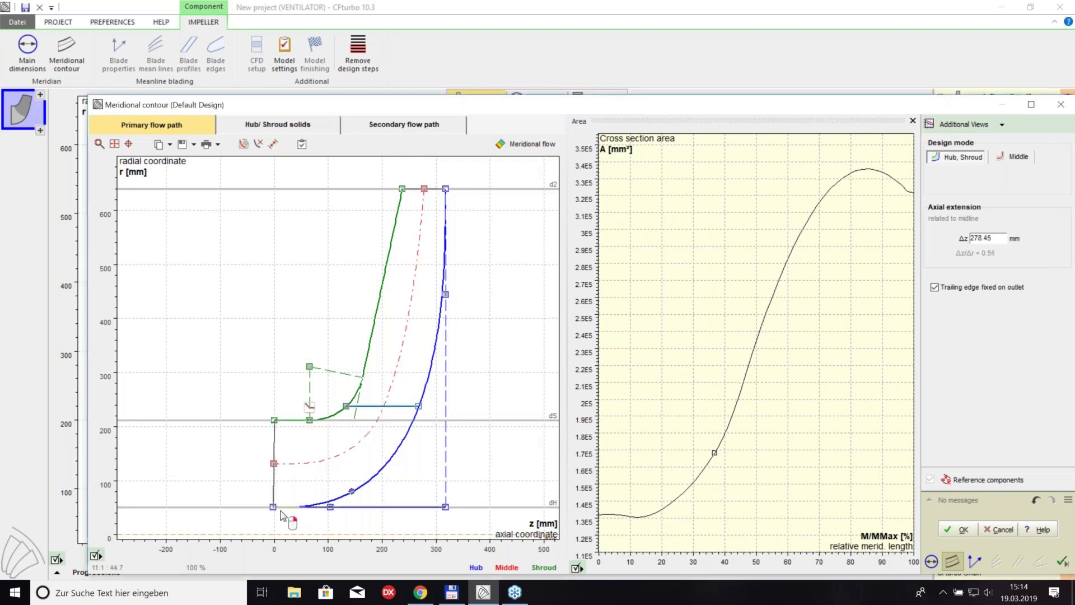
click(273, 506)
drag(273, 506, 274, 506)
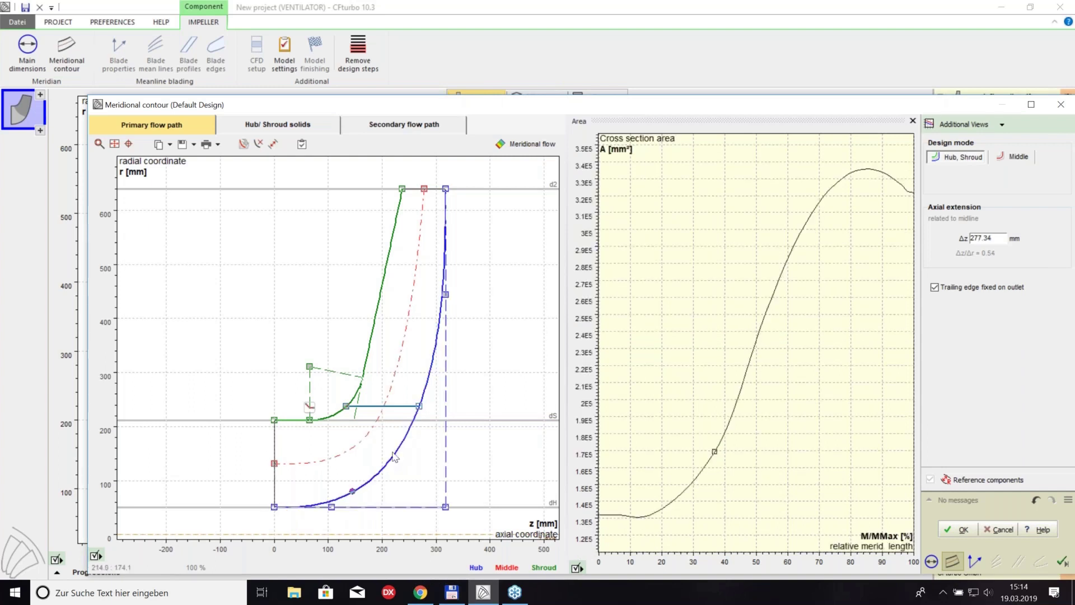
Lower the hub's Bezier point below the outlet to about r = 185 mm and set the midline's outlet point to z = 250 mm
drag(423, 189, 418, 190)
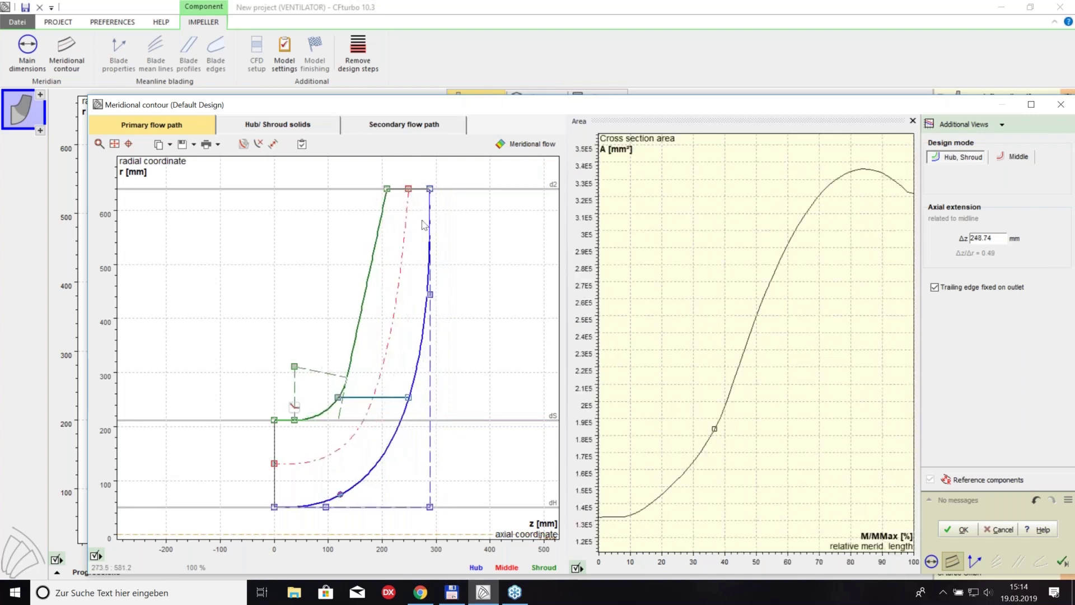
drag(430, 294, 430, 434)
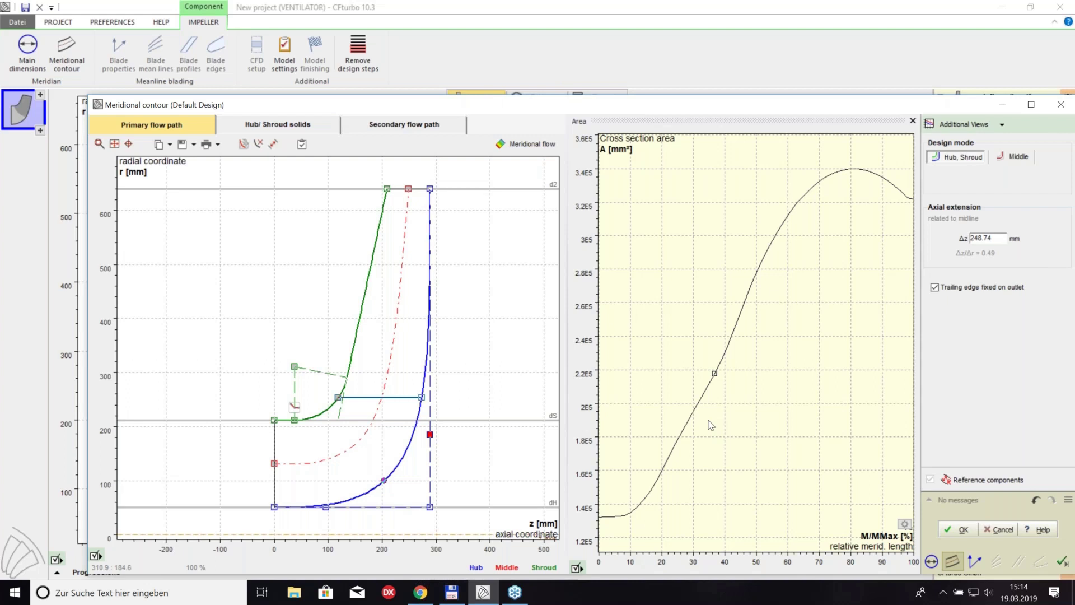
double_click(408, 189)
drag(477, 200, 467, 200)
double_click(465, 197)
text(250)
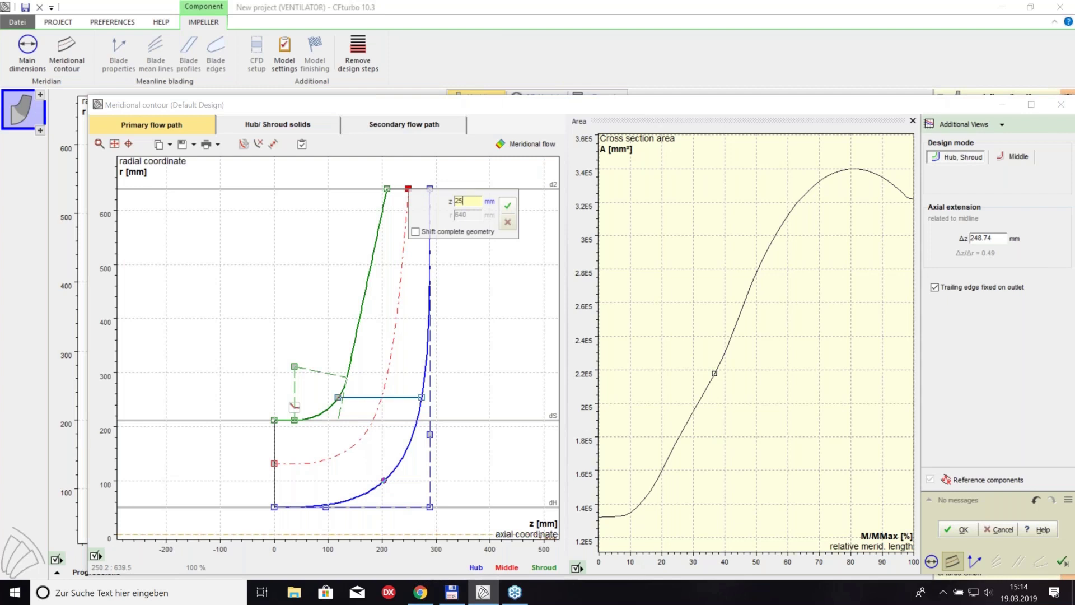
key(Return)
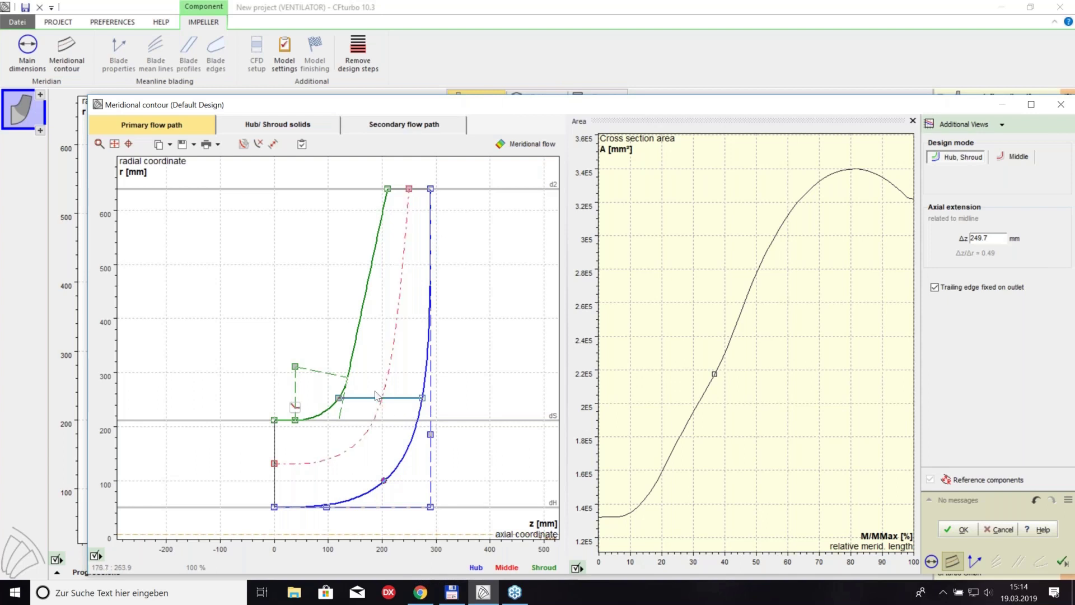
Make the leading edge a straight line, move its hub end to about z = 260 mm, r = 190 mm, and accept the meridional contour
right_click(403, 399)
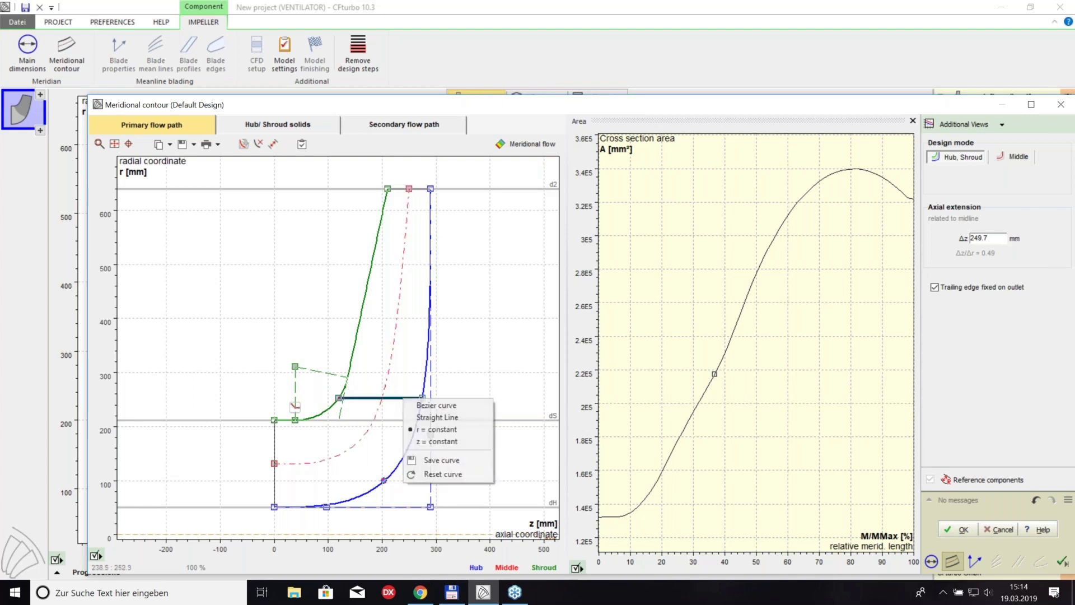
click(433, 417)
drag(422, 398, 413, 432)
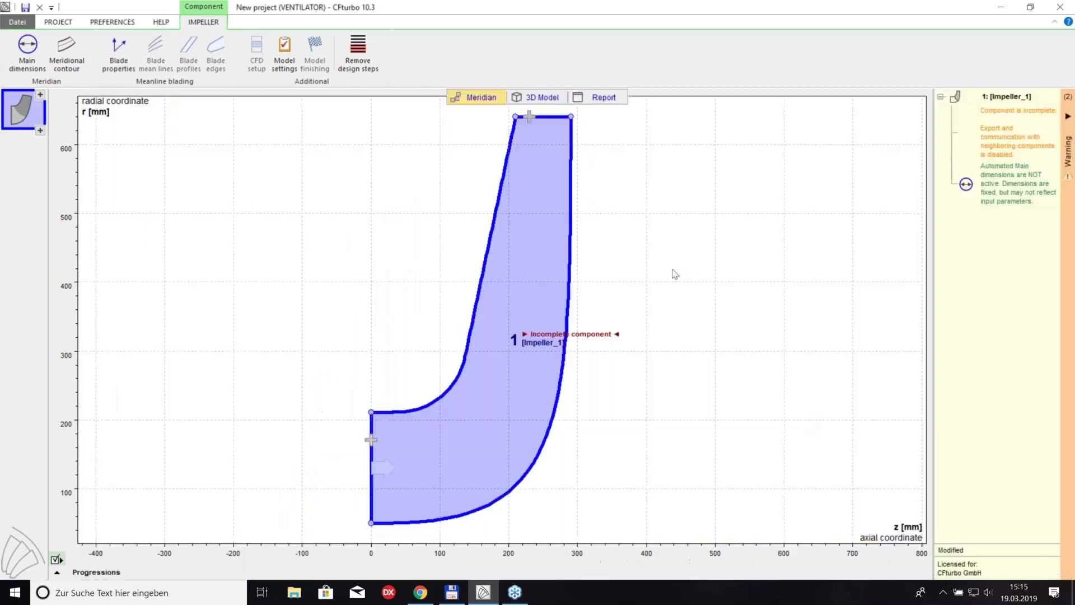
click(958, 529)
Examine the impeller's flow domain in the 3D model with clipping deactivated, and return to the meridian view
click(536, 97)
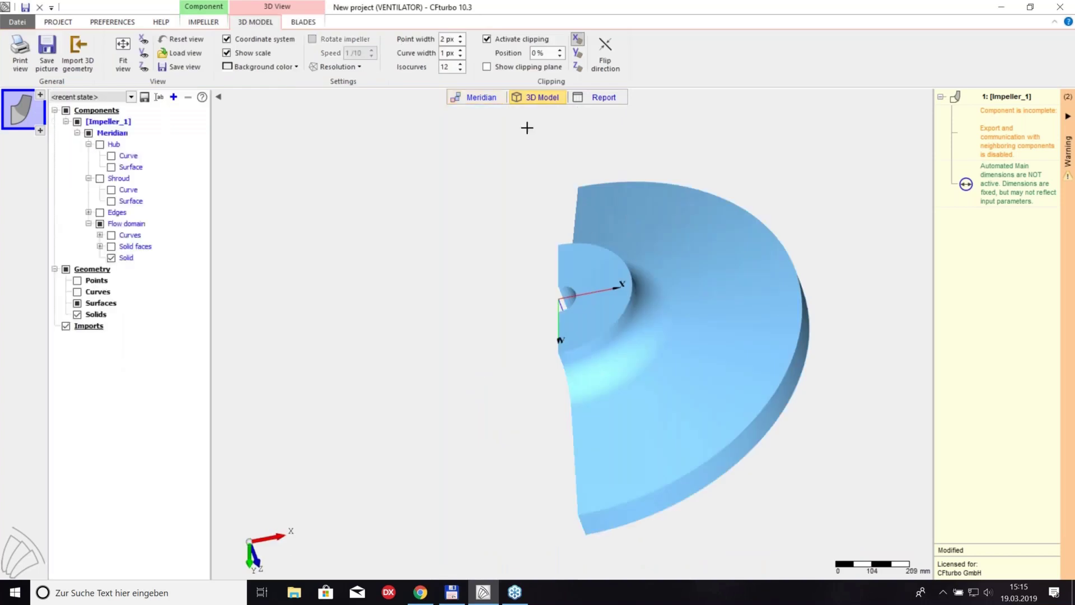
click(486, 39)
drag(650, 162, 577, 328)
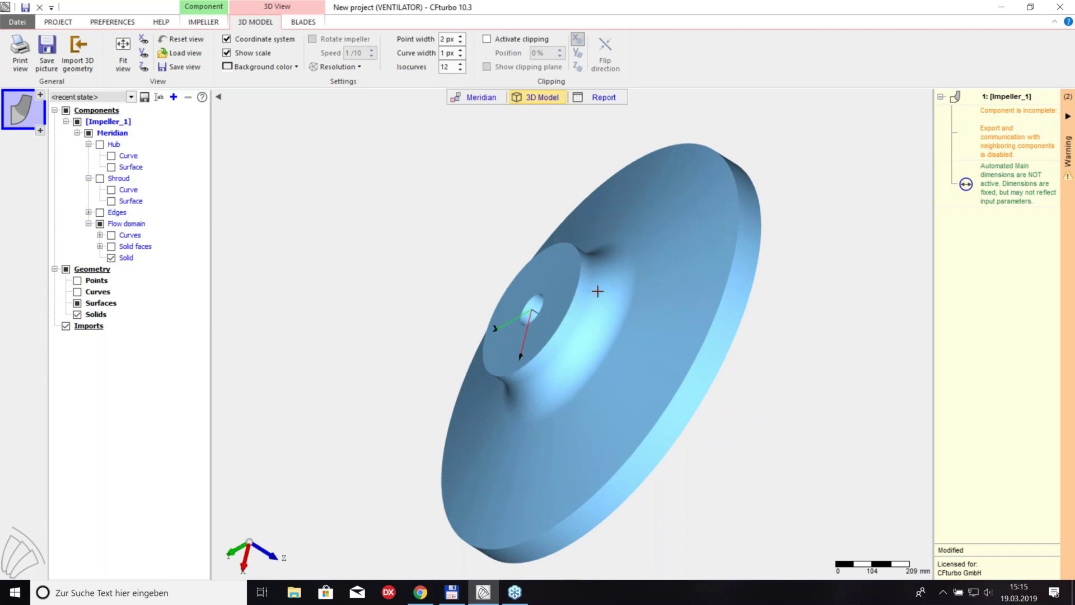
click(480, 97)
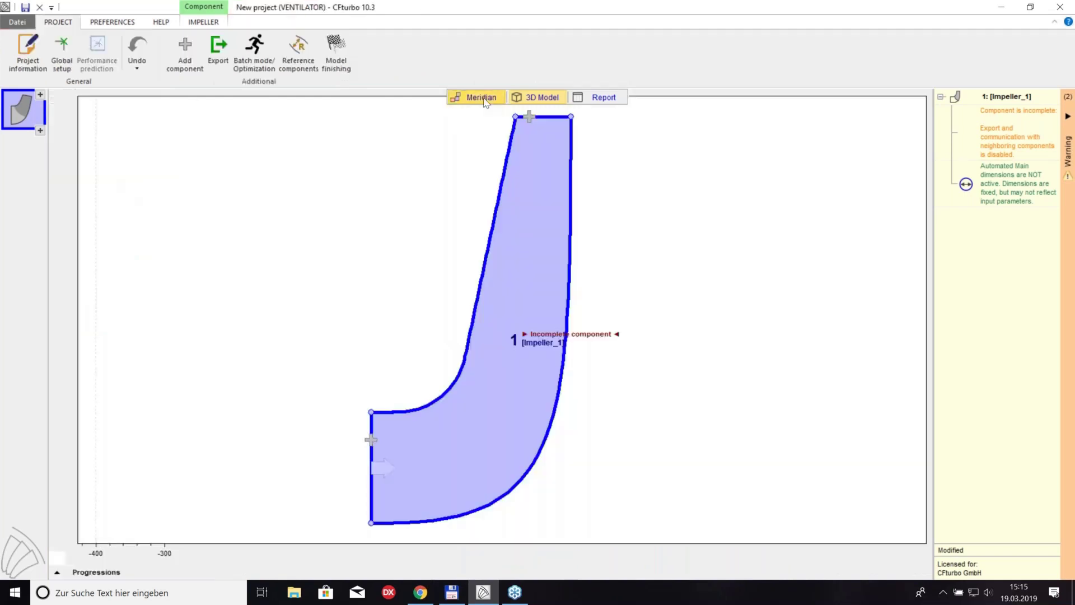
Open the blade properties, review the blade setup and available blade shapes, and switch off the automatic blade angle calculation
mouse_move(551, 381)
click(570, 373)
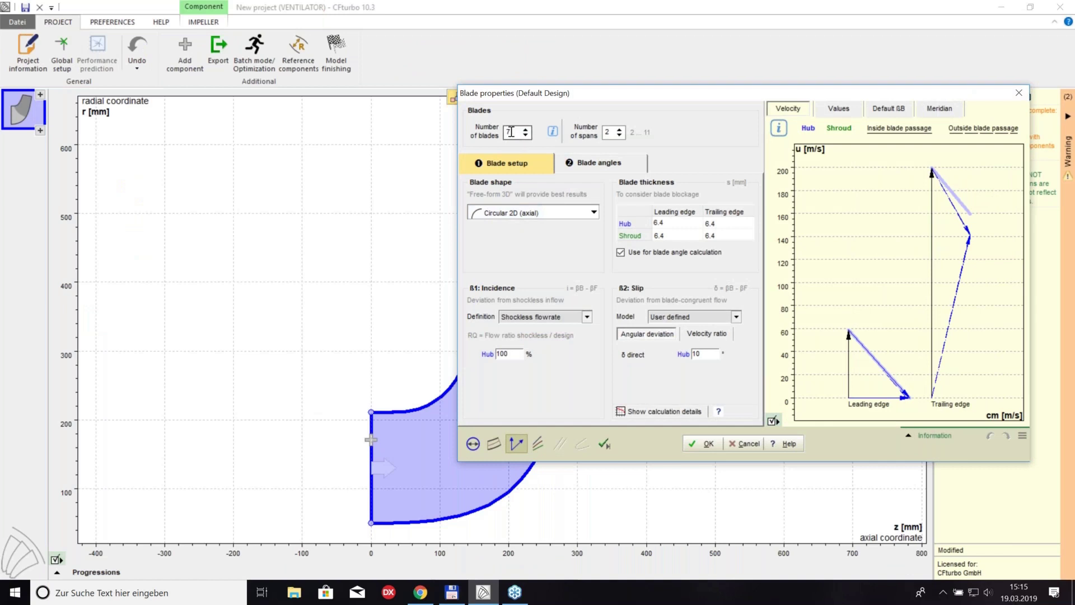
click(593, 168)
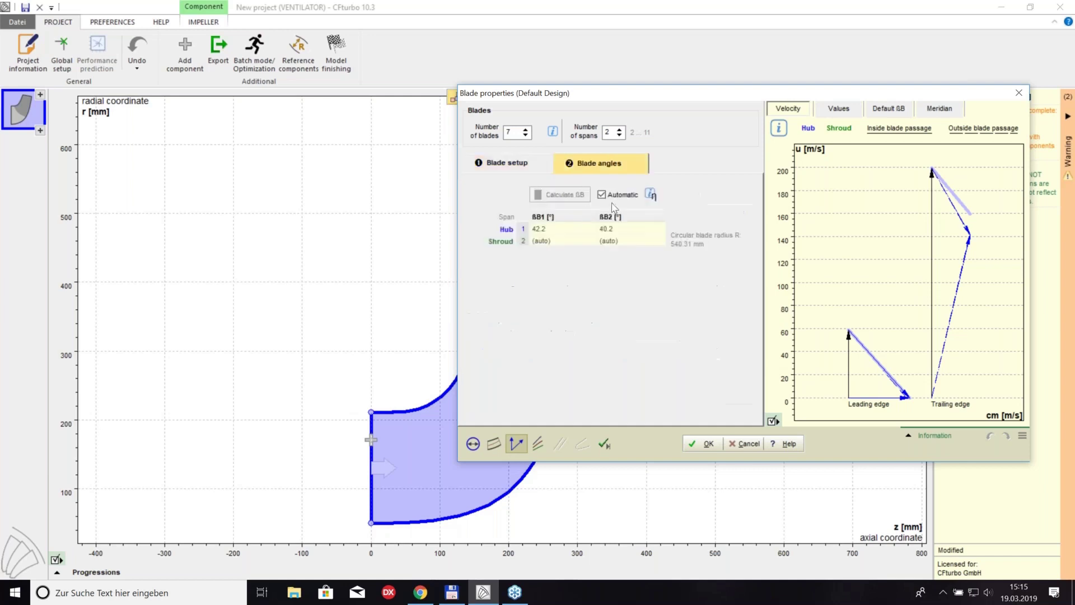
click(533, 165)
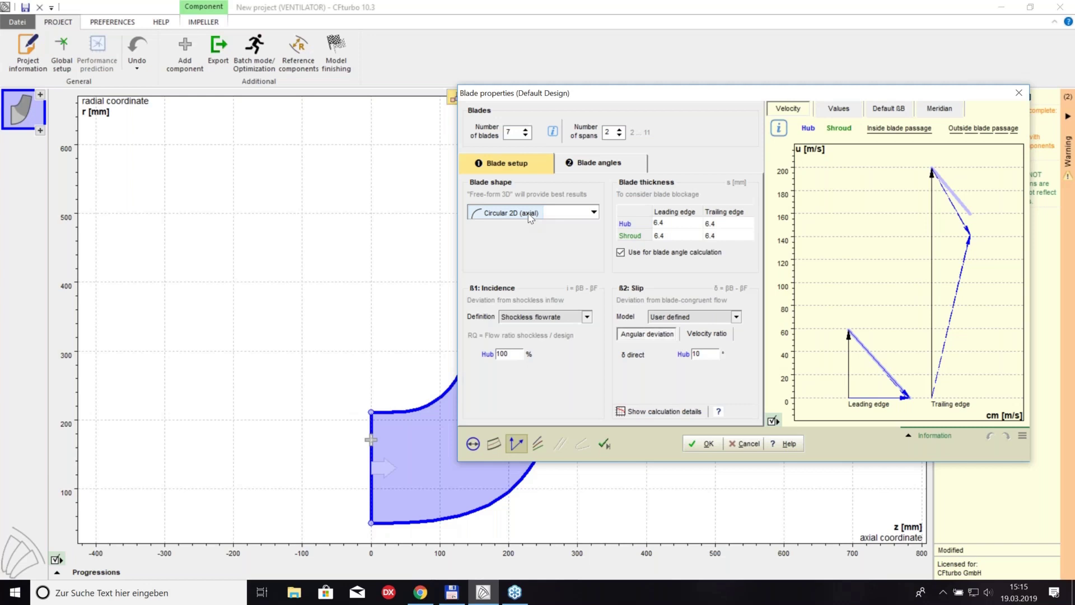
click(530, 216)
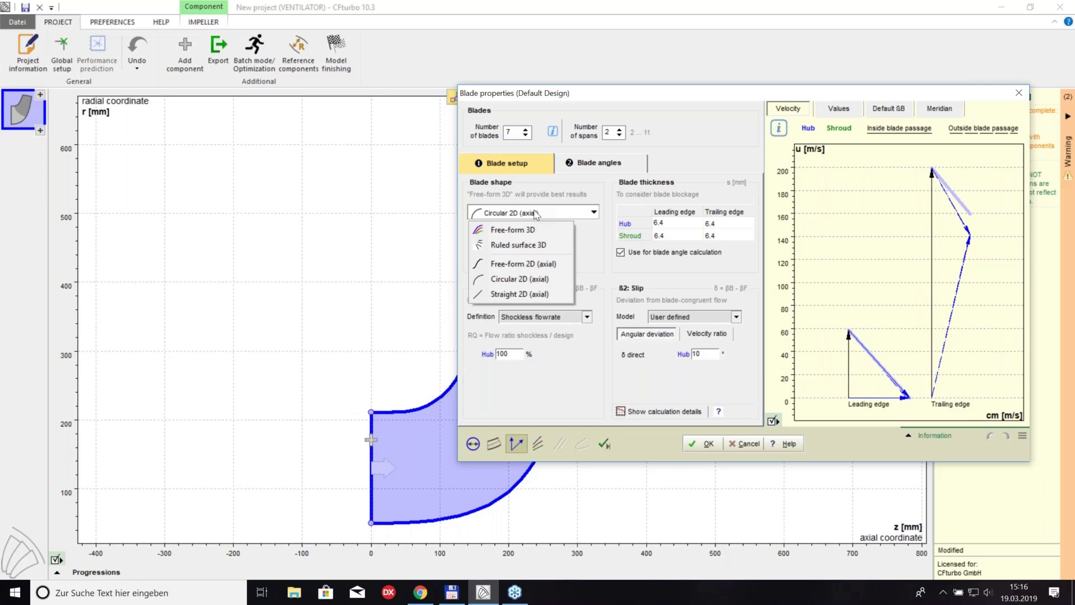
click(526, 213)
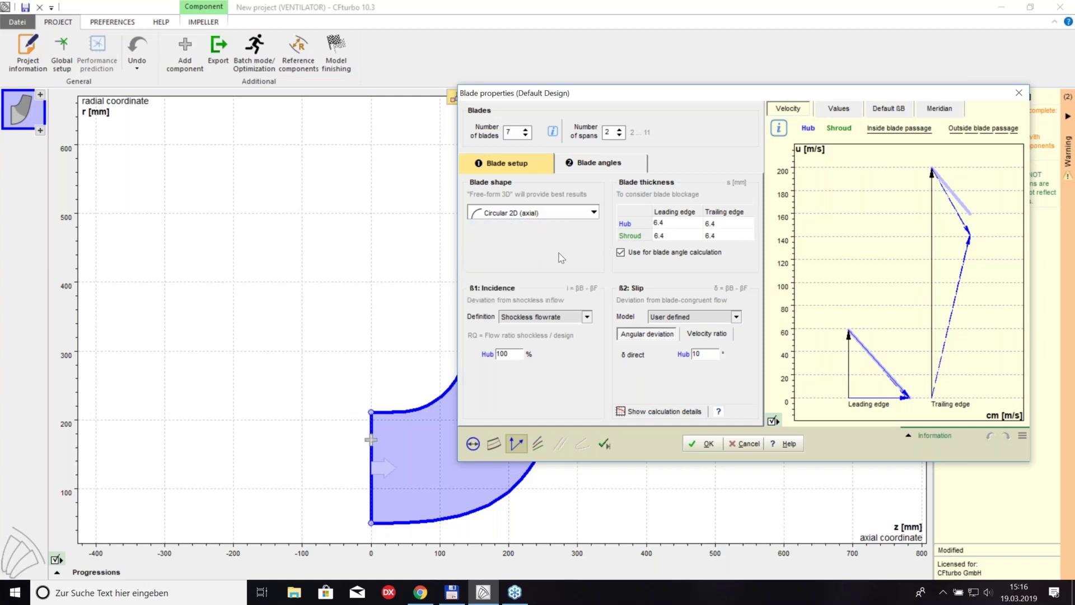
click(616, 168)
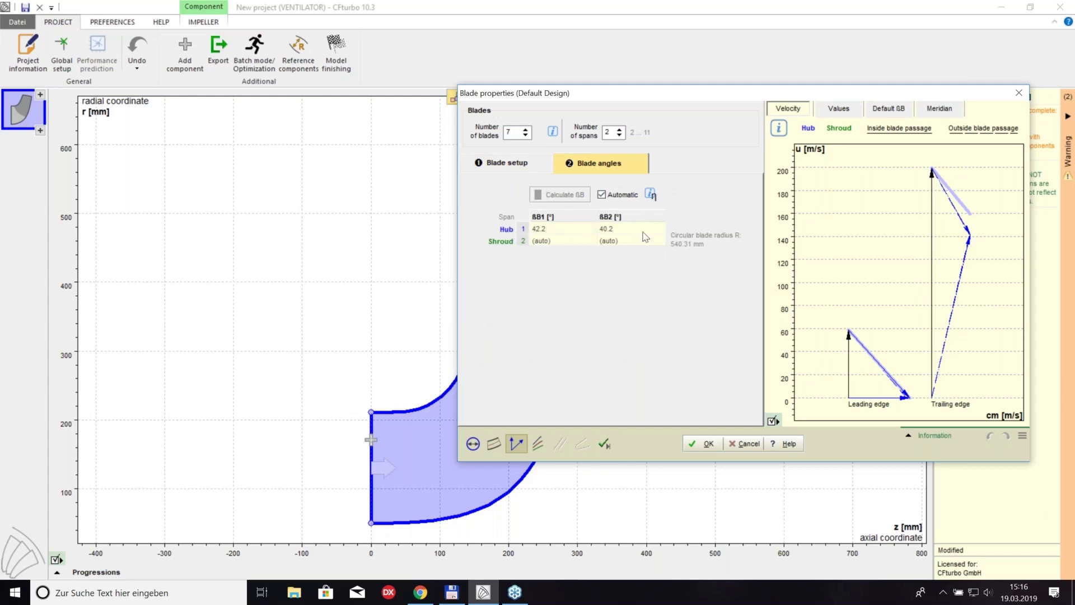
click(563, 234)
Try 6 spans for the blade and reduce the number of spans back to 2
double_click(610, 132)
text(6)
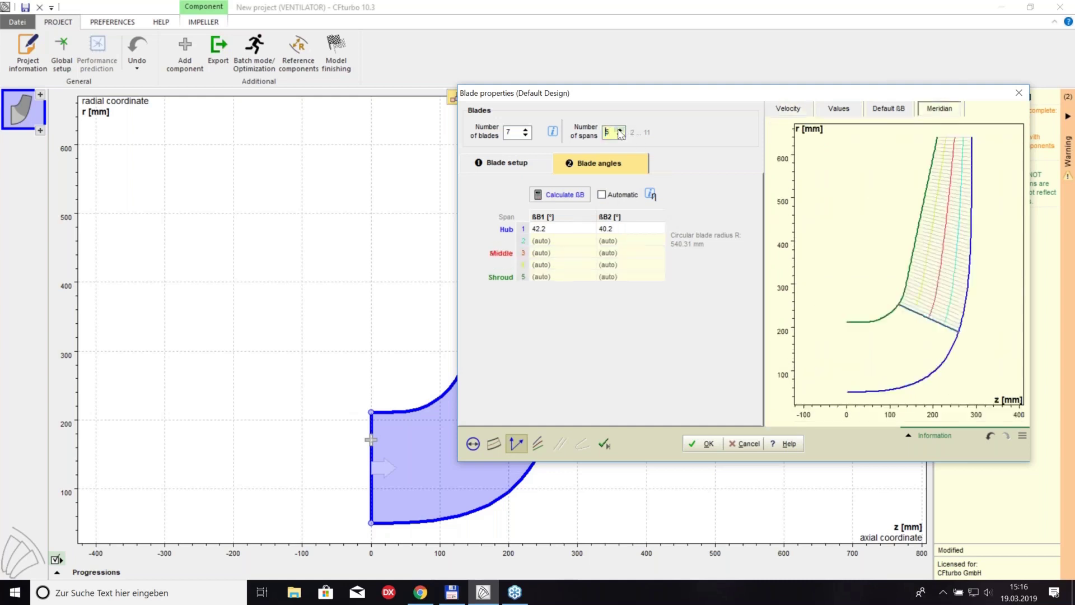
click(619, 135)
click(619, 135)
click(620, 135)
click(619, 135)
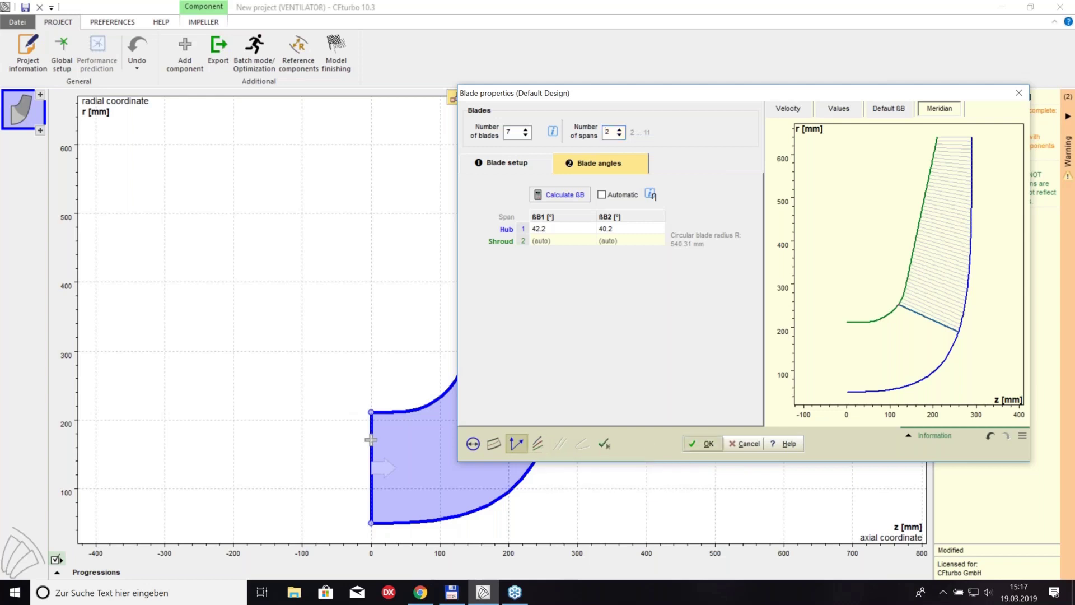
Accept the blade properties, inspect the blade mean lines in the 3D preview, and continue to the blade profiles
click(704, 443)
mouse_move(478, 397)
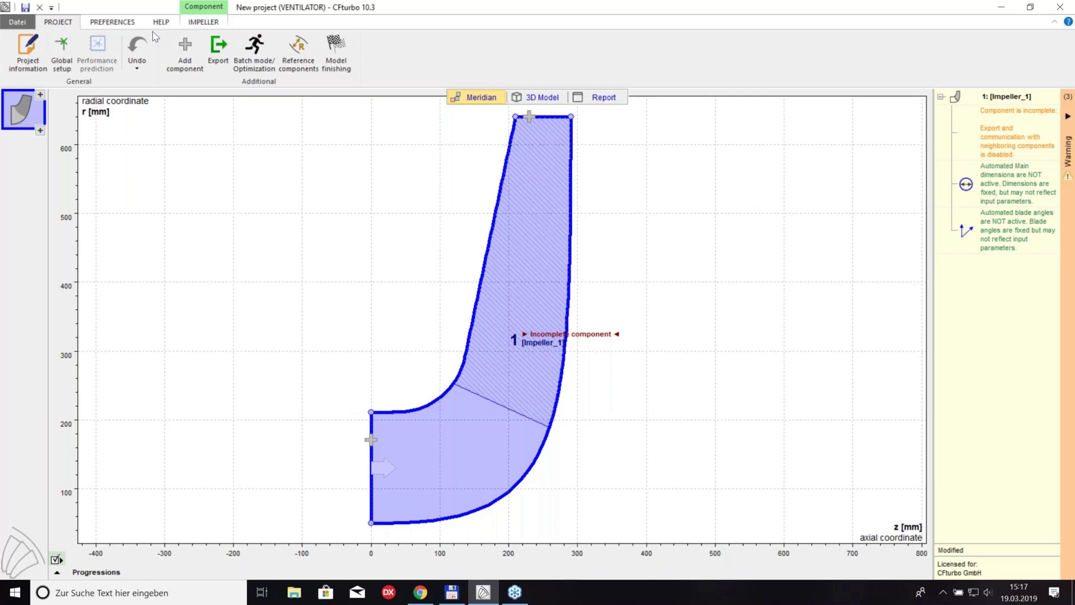
click(202, 23)
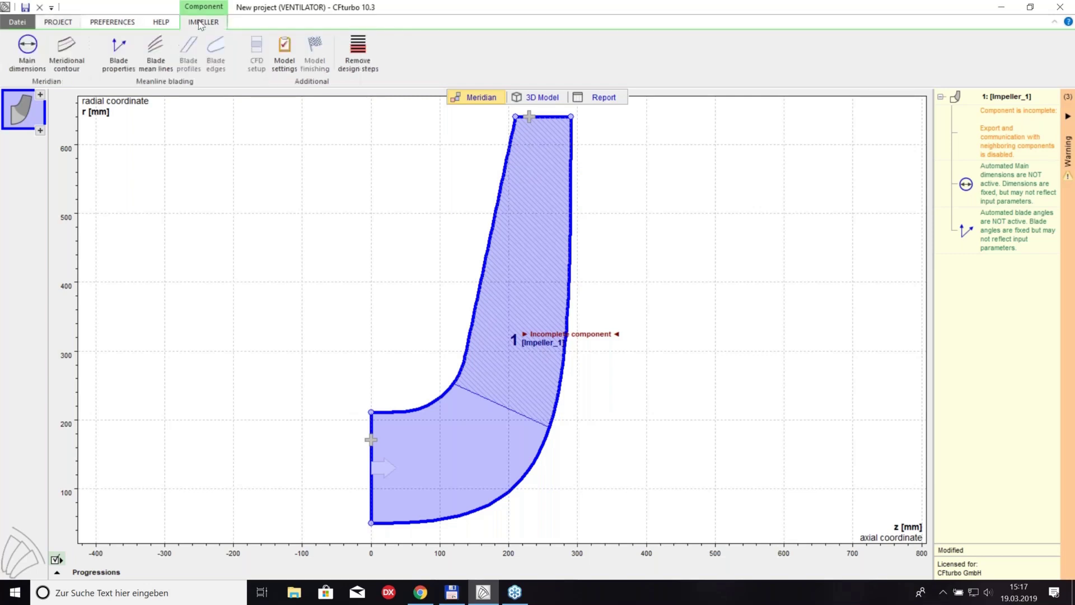
click(157, 55)
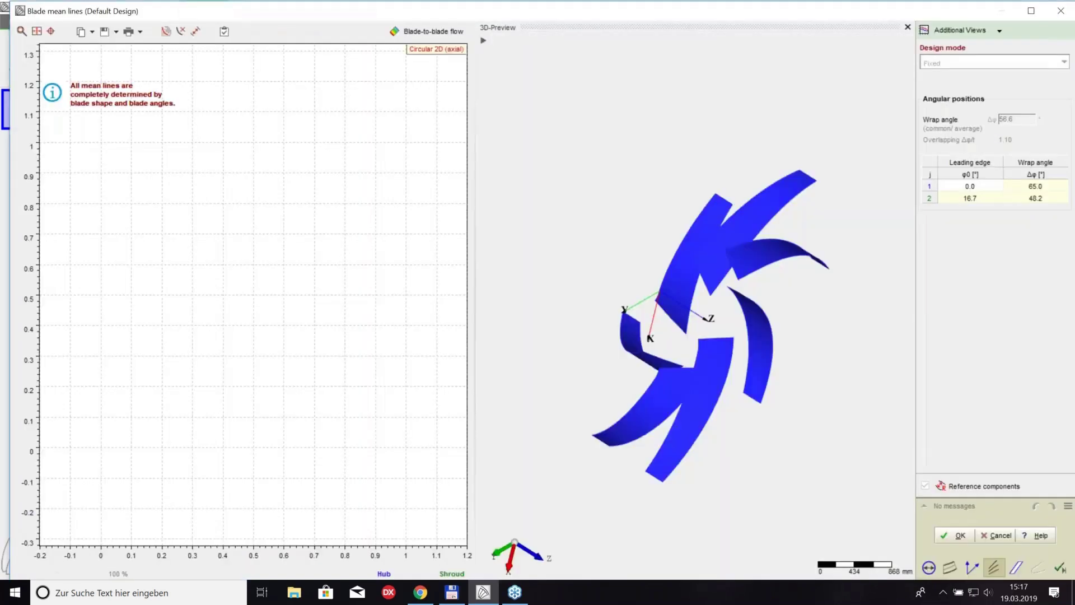
drag(661, 289, 706, 318)
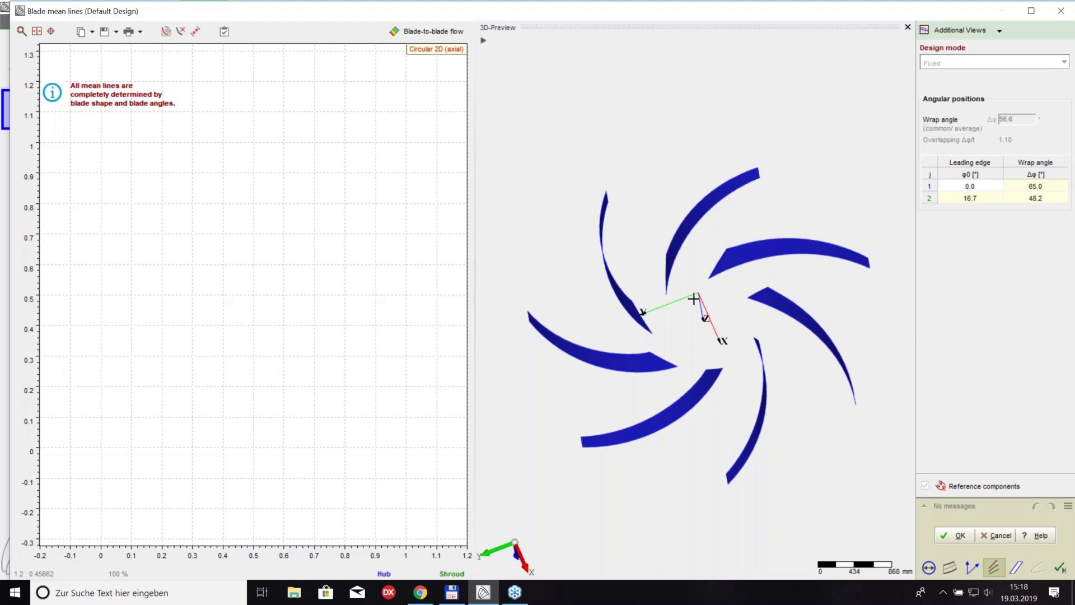
click(1016, 568)
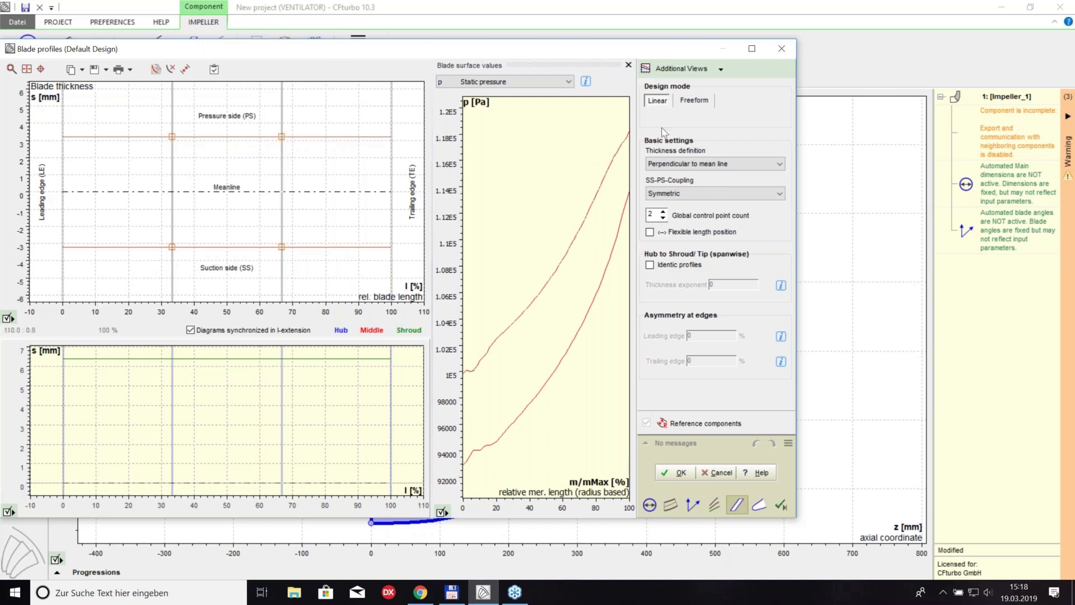
Try a freeform profile with rounded leading edge and the shroud's first thickness point at about 5 mm, and view the profile manager's NACA 4-digit profiles
click(688, 106)
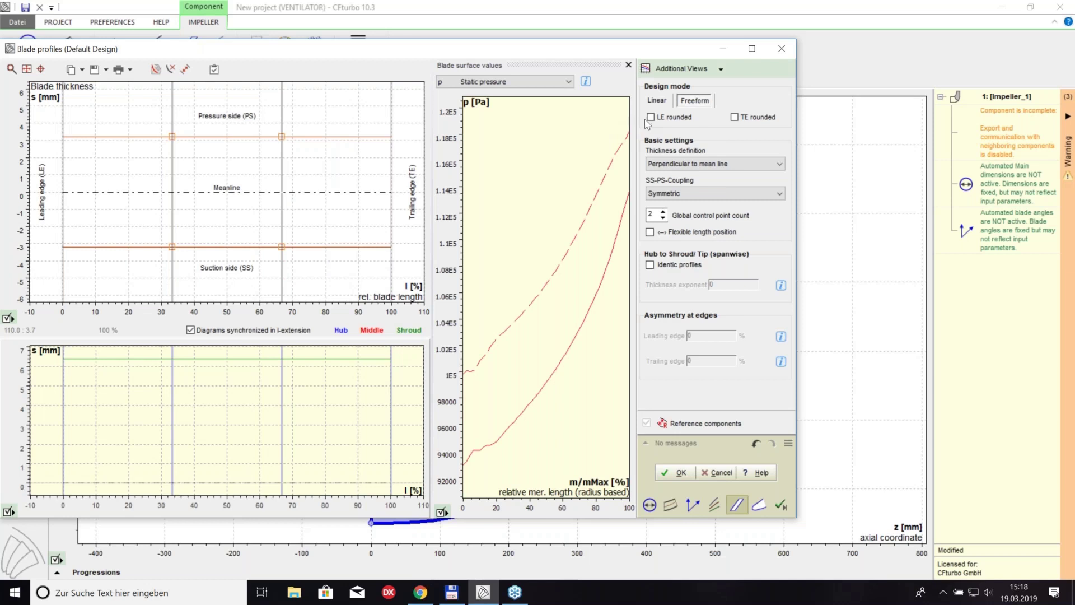
drag(172, 137, 182, 99)
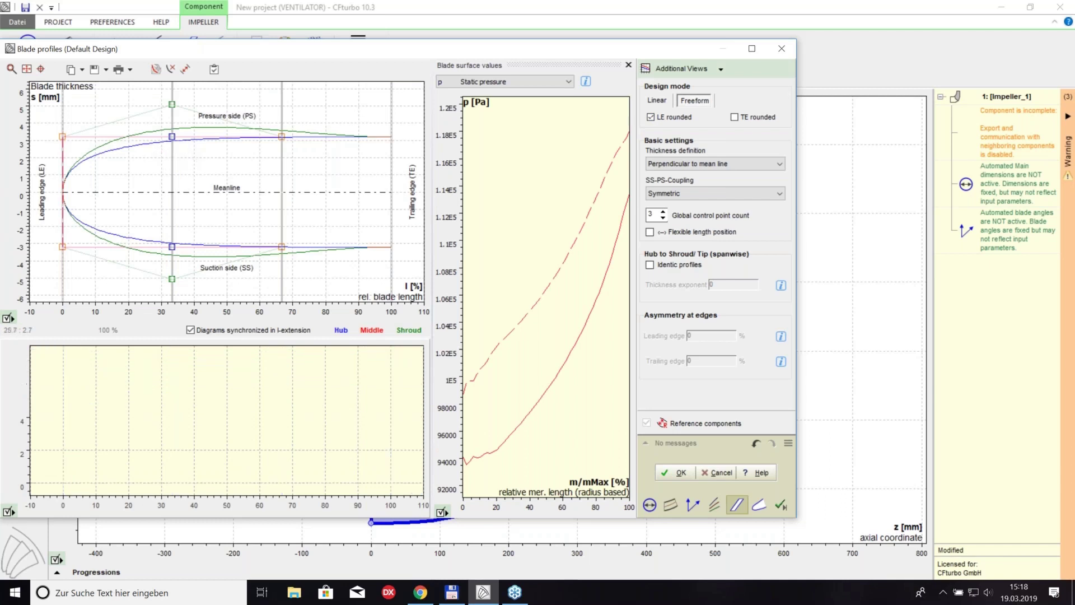
right_click(148, 148)
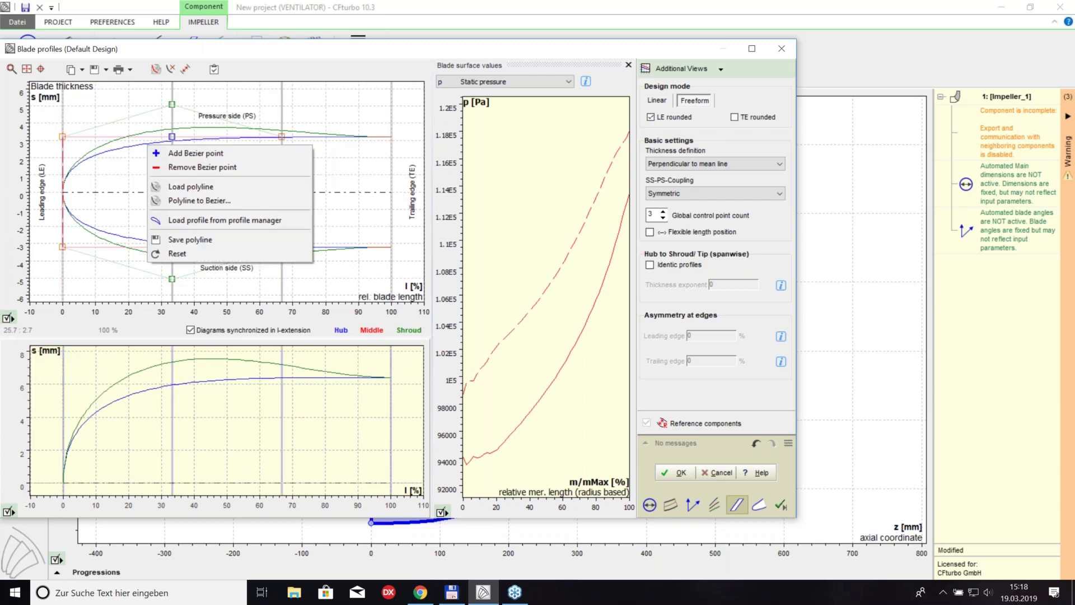
click(190, 222)
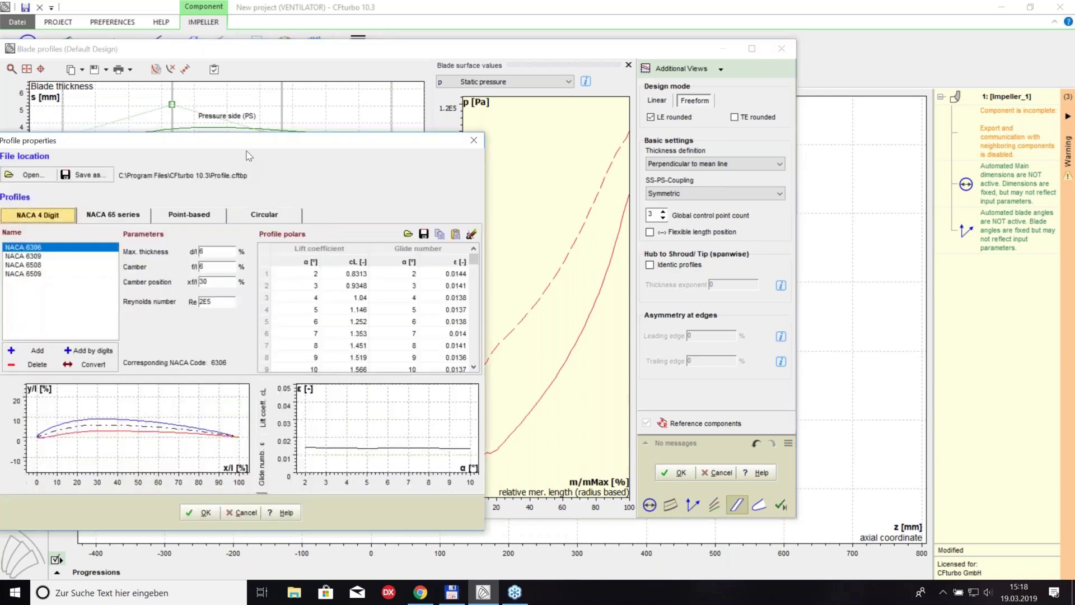
drag(263, 147, 456, 117)
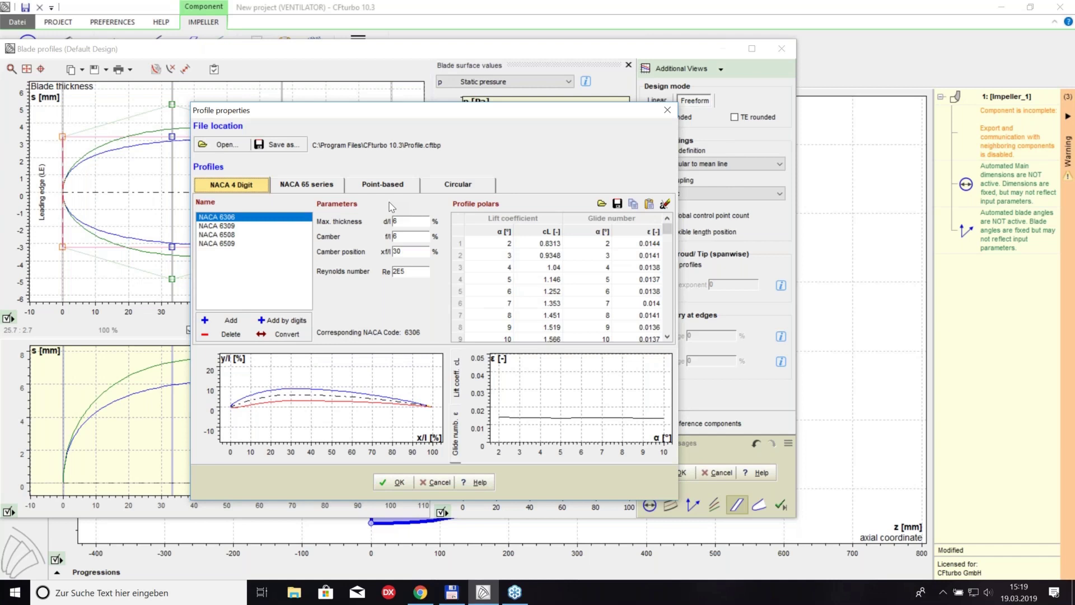
click(447, 482)
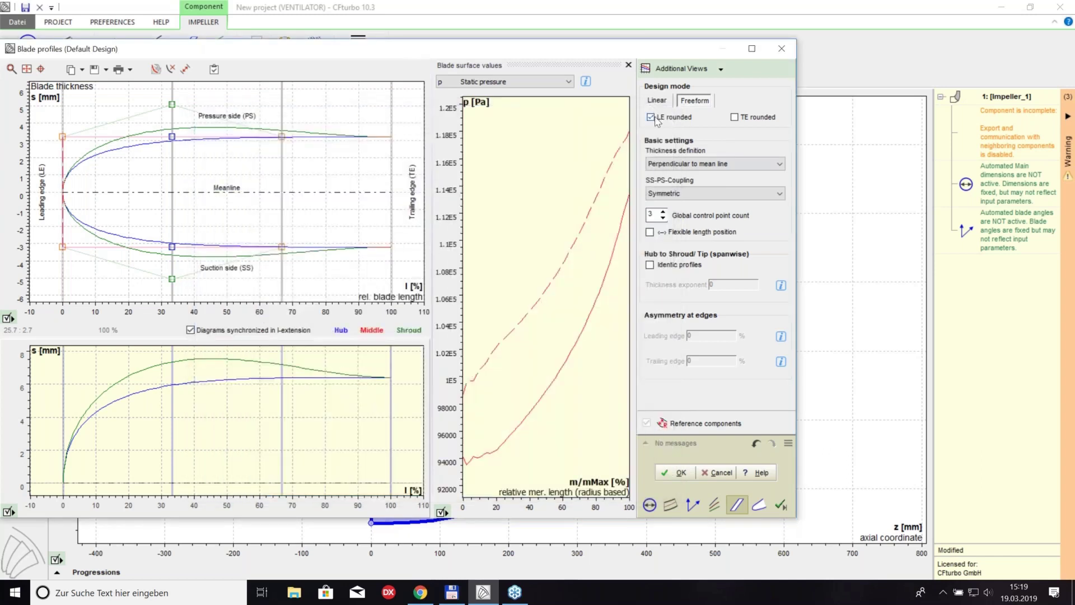
Set the blade profiles to linear design mode with constant thickness and 2 global control points, and accept them
click(657, 100)
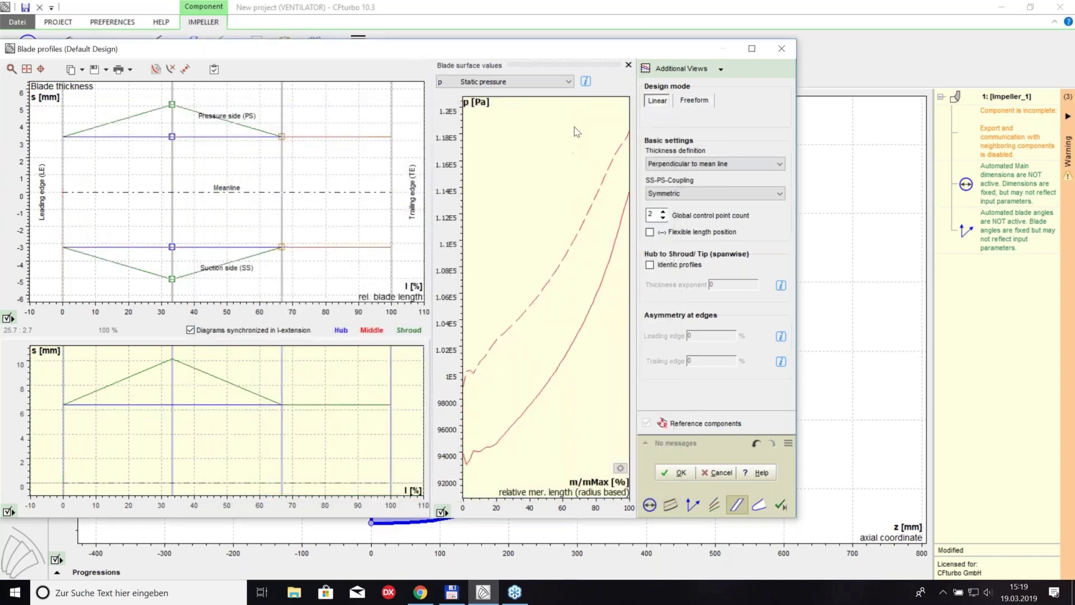
click(663, 218)
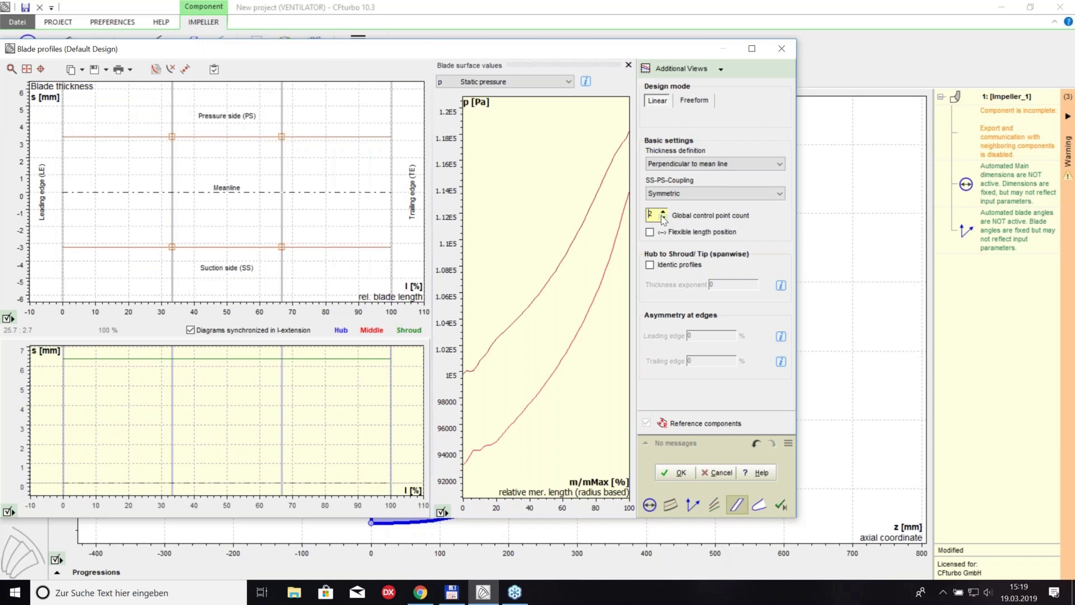
click(677, 472)
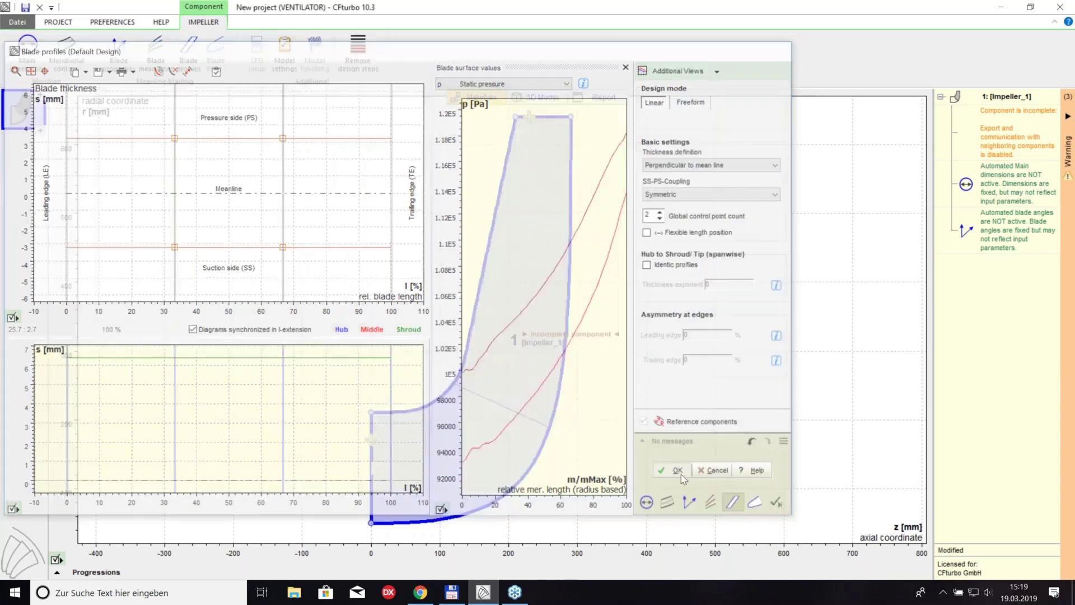
Show the impeller in the 3D model with the default view state and examine the blade trailing edges at the outer rim
click(557, 99)
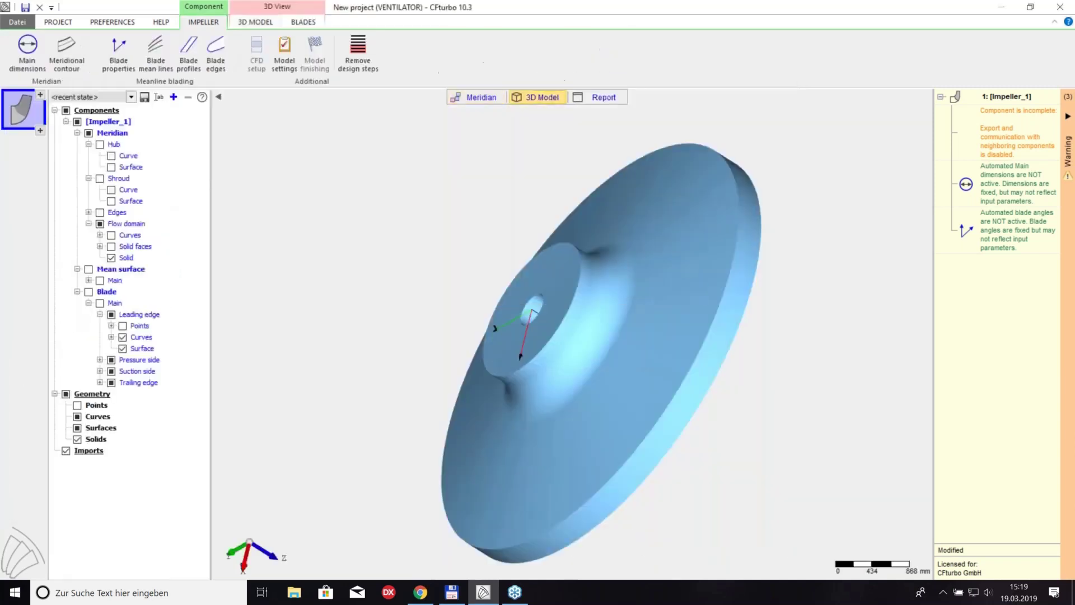
click(73, 110)
scroll(722, 330, up, 10)
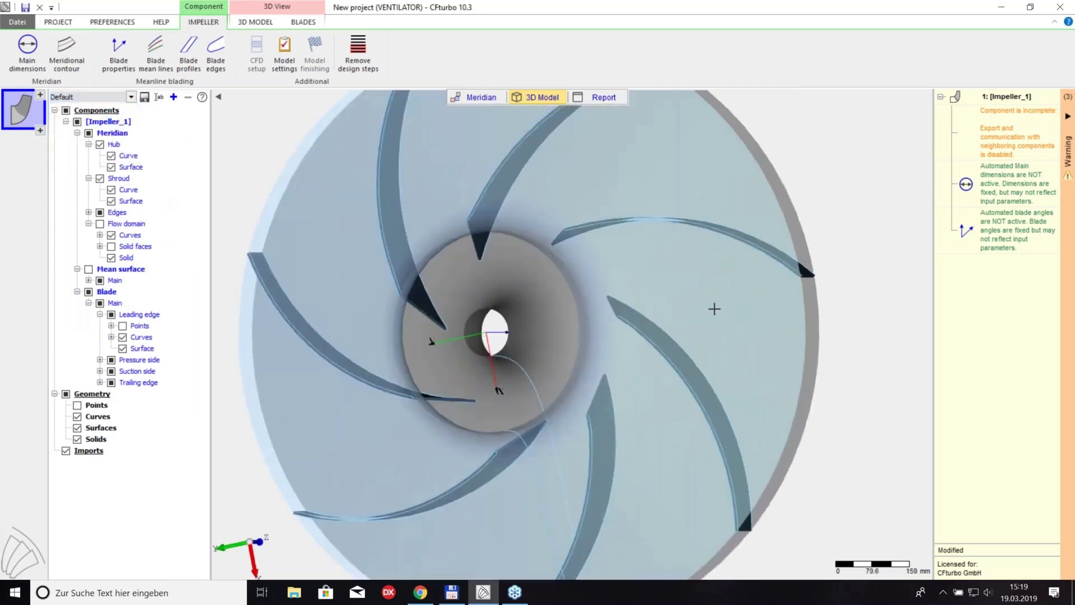
drag(540, 245, 812, 305)
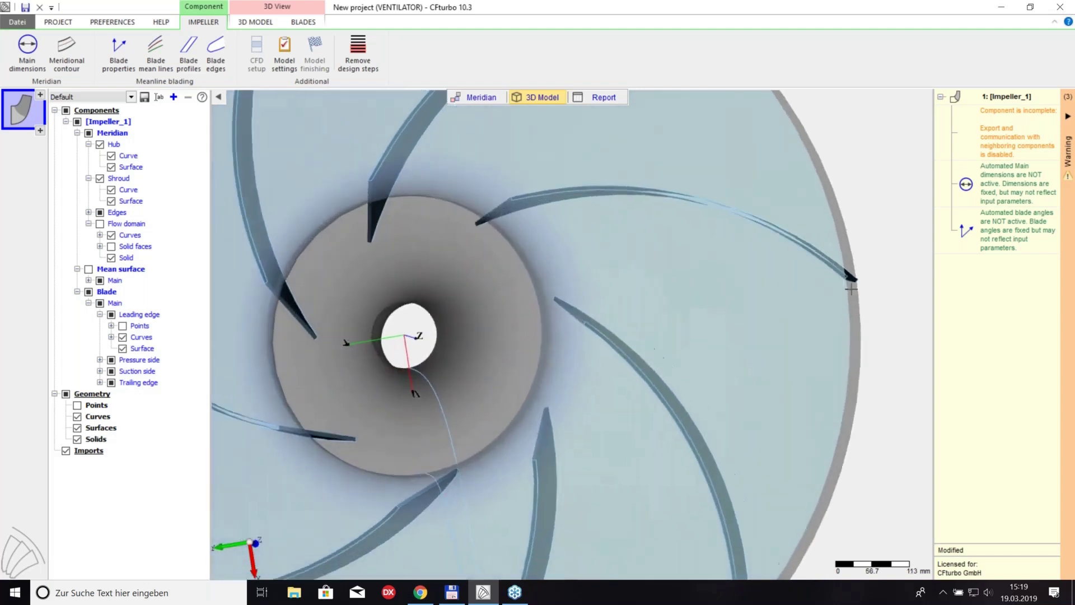
scroll(843, 269, up, 6)
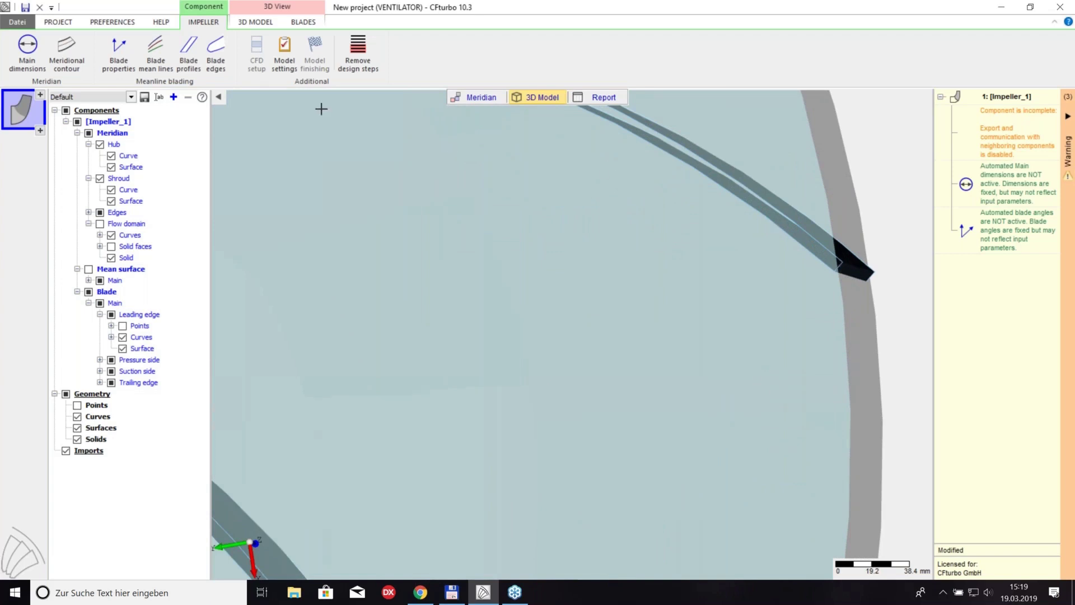
Define the blade edges, setting the elliptical leading edge's axis ratio to 2
click(222, 53)
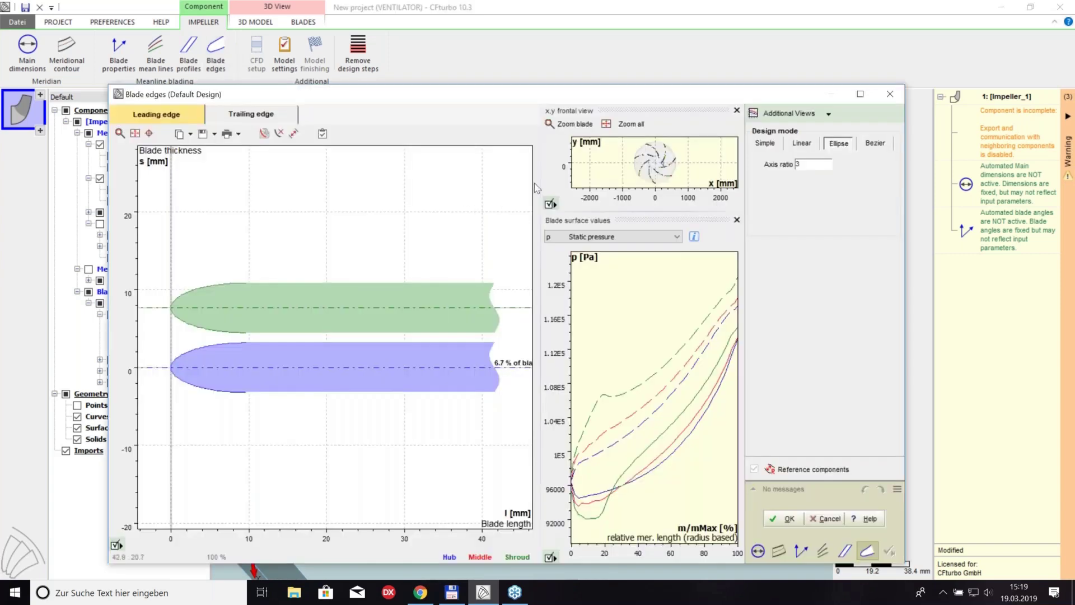
click(241, 291)
drag(719, 213, 719, 274)
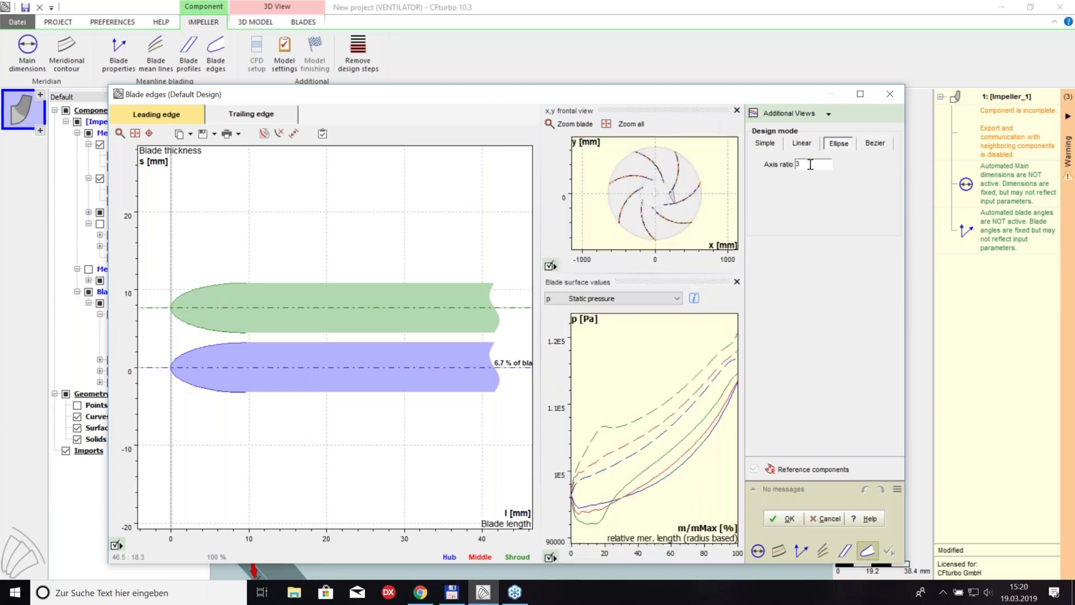
double_click(810, 164)
text(2)
Compare the simple trailing edge with and without trimming on the meridional trailing edge, keep it trimmed, and accept the blade edges
click(291, 116)
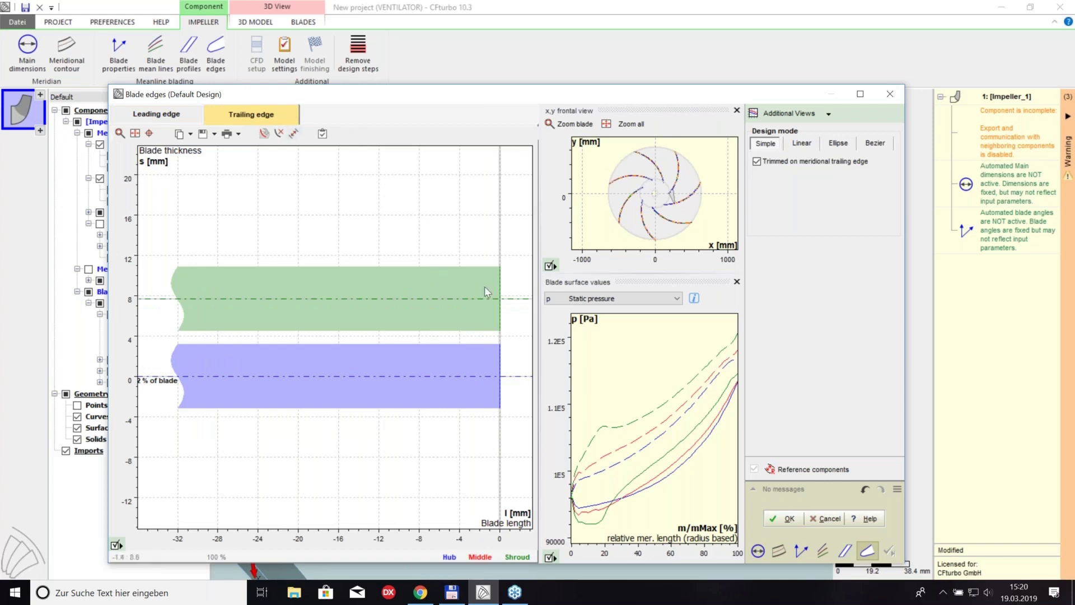
click(501, 306)
scroll(701, 192, up, 1)
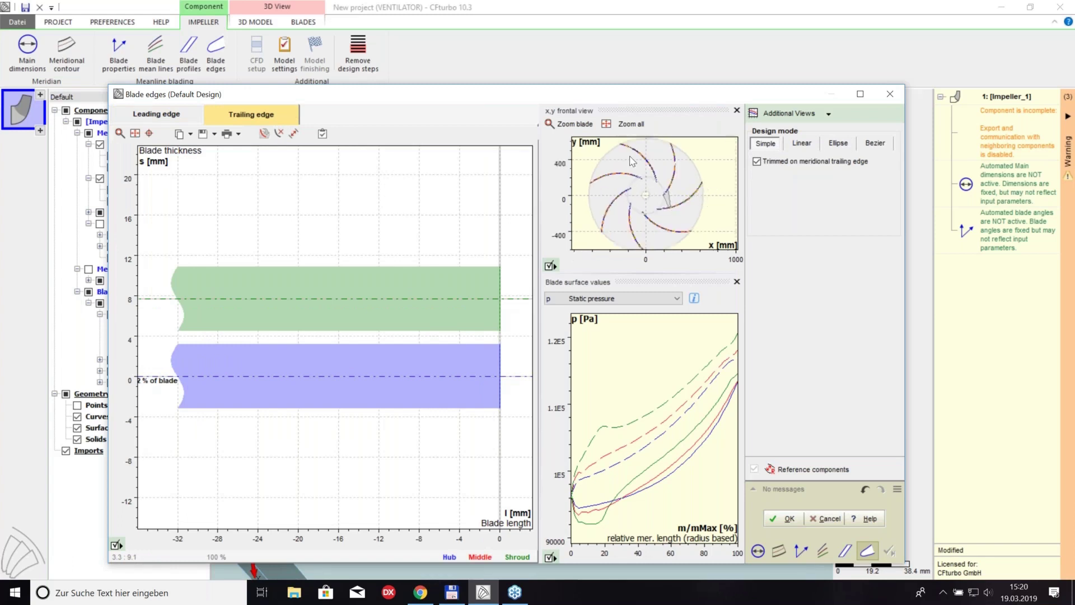
drag(661, 281, 661, 411)
click(589, 128)
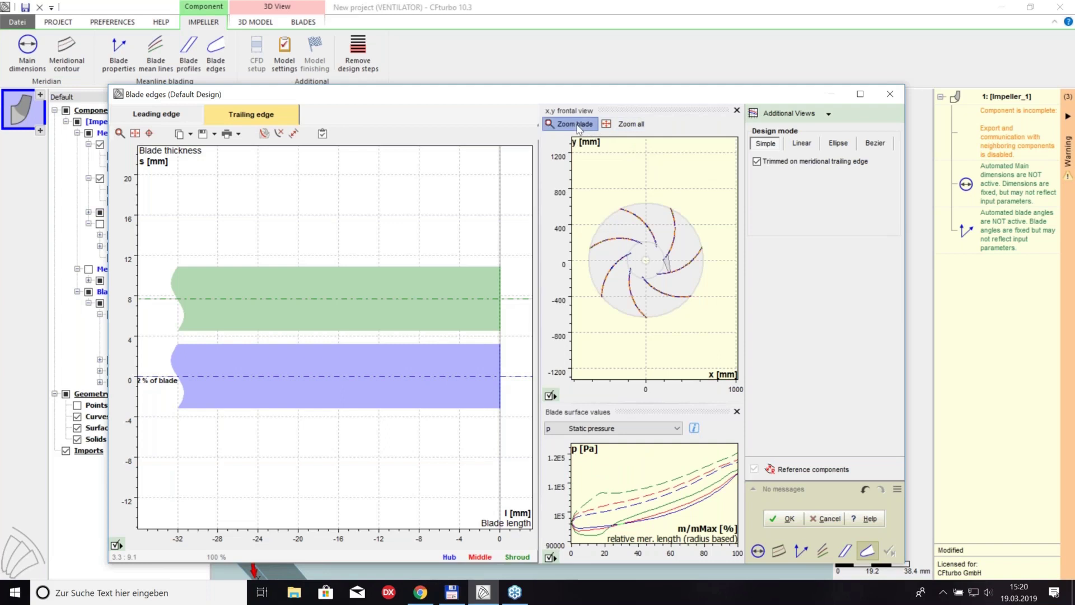
click(756, 161)
scroll(662, 219, up, 4)
scroll(662, 218, up, 3)
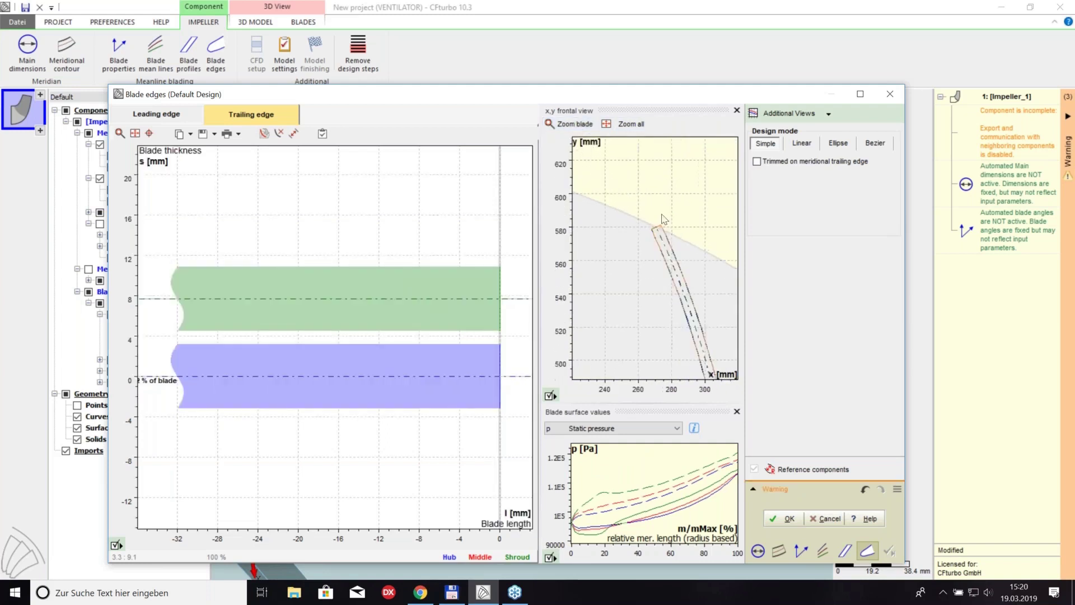
click(756, 162)
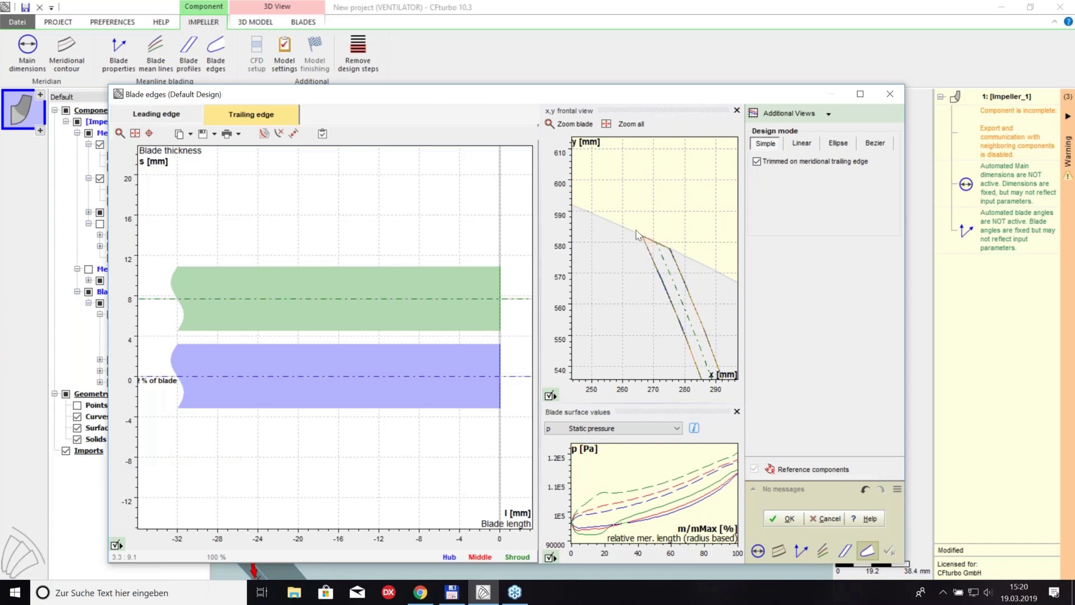
click(789, 519)
Examine the impeller with its blade edges from an oblique angle in the 3D model
scroll(670, 330, down, 3)
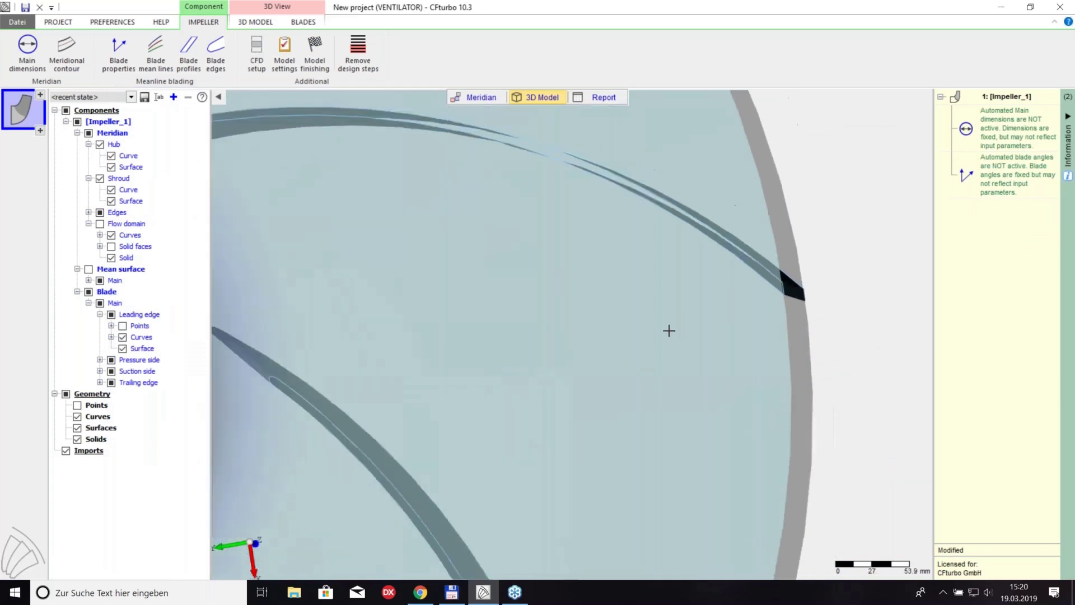
scroll(649, 328, down, 2)
drag(648, 286, 568, 344)
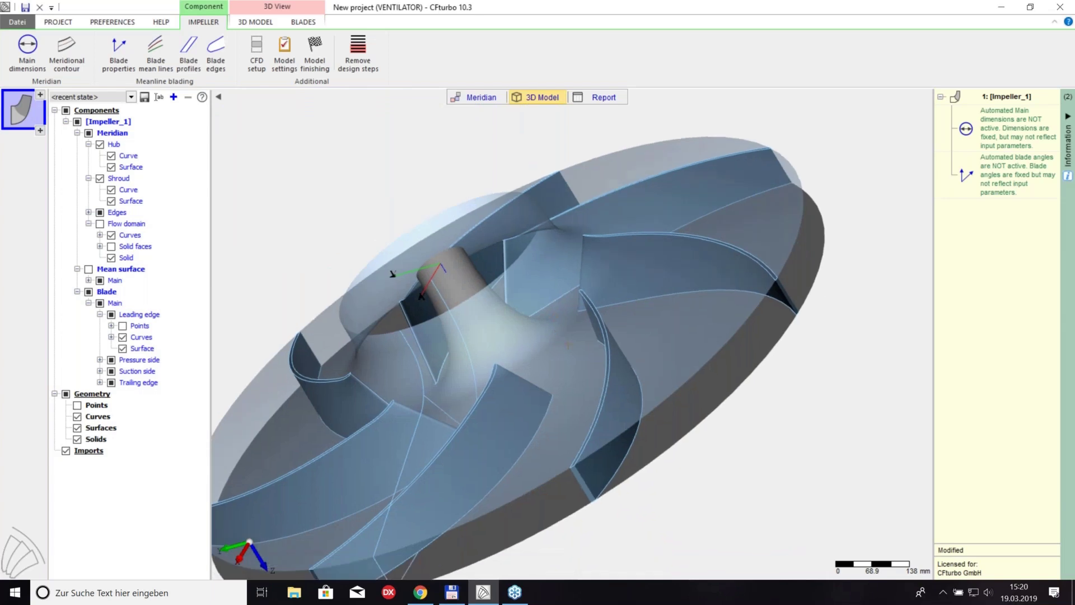
Add a new volute at the impeller outlet in the meridional view
click(476, 98)
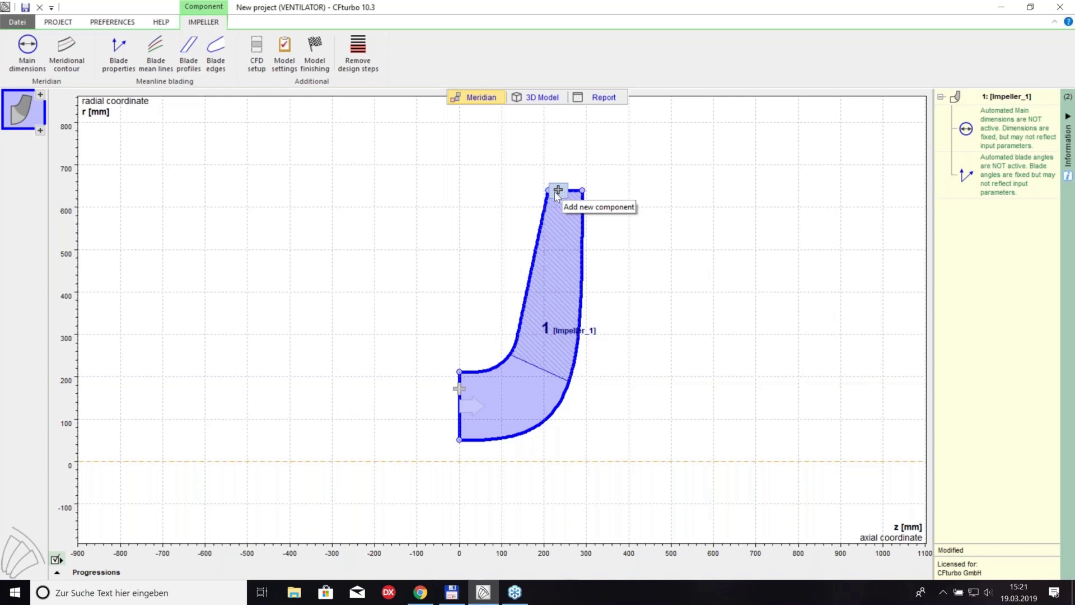
click(557, 190)
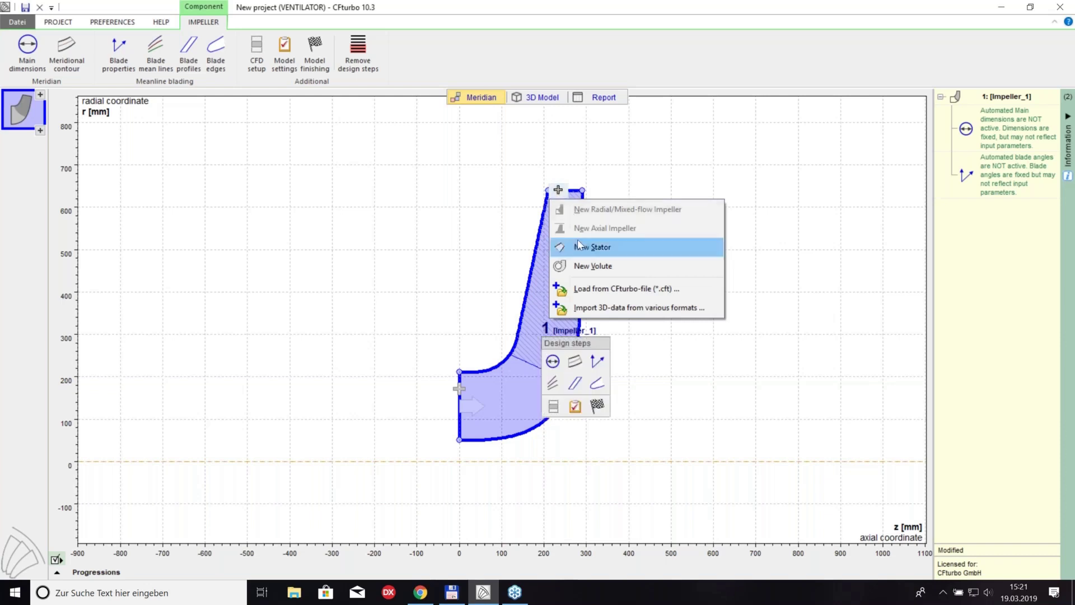
click(594, 269)
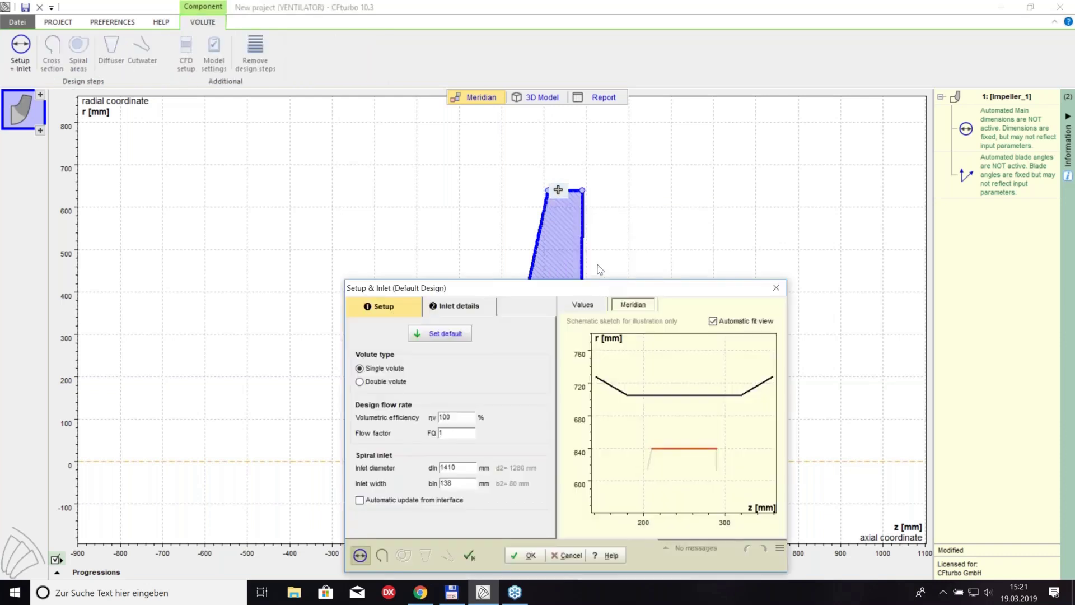
Set the volute's spiral inlet diameter to 1330 mm and its inlet width to 400 mm
drag(438, 356, 413, 357)
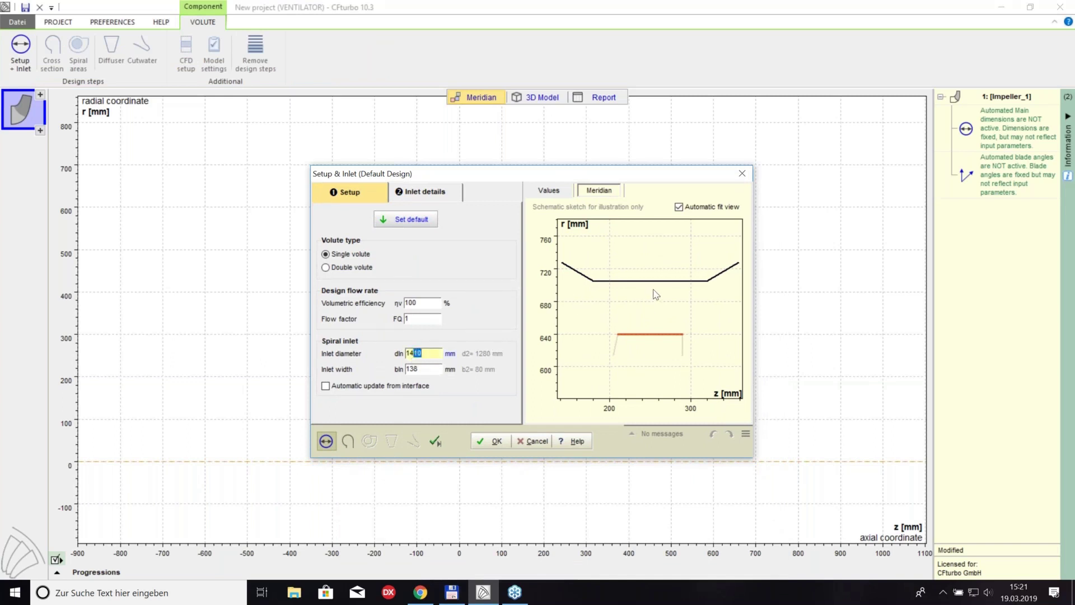
key(BackSpace)
key(BackSpace)
text(34)
key(BackSpace)
text(30)
key(Tab)
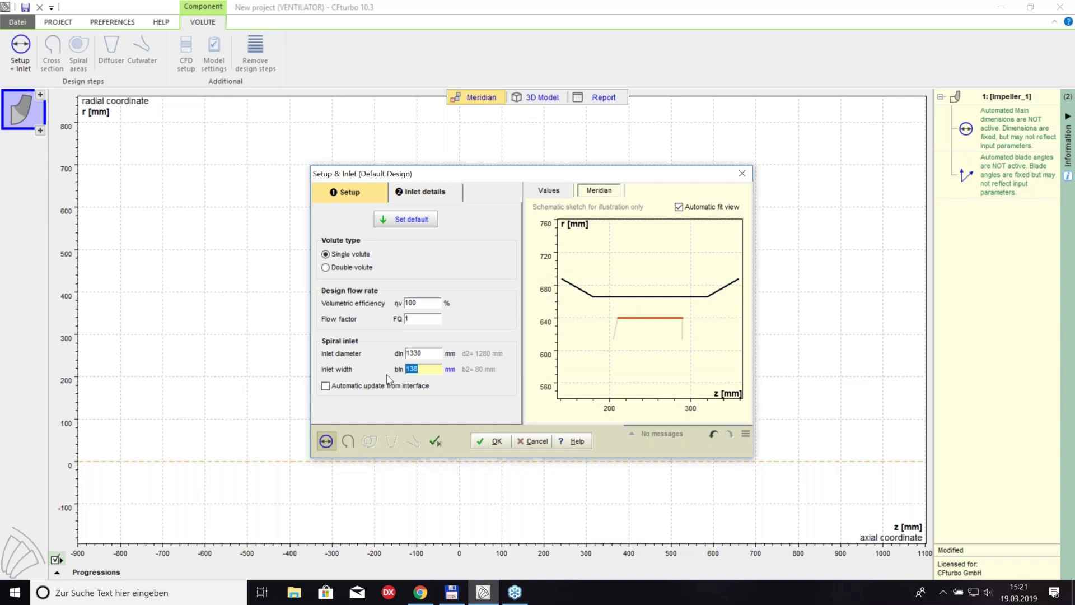
text(400)
click(434, 354)
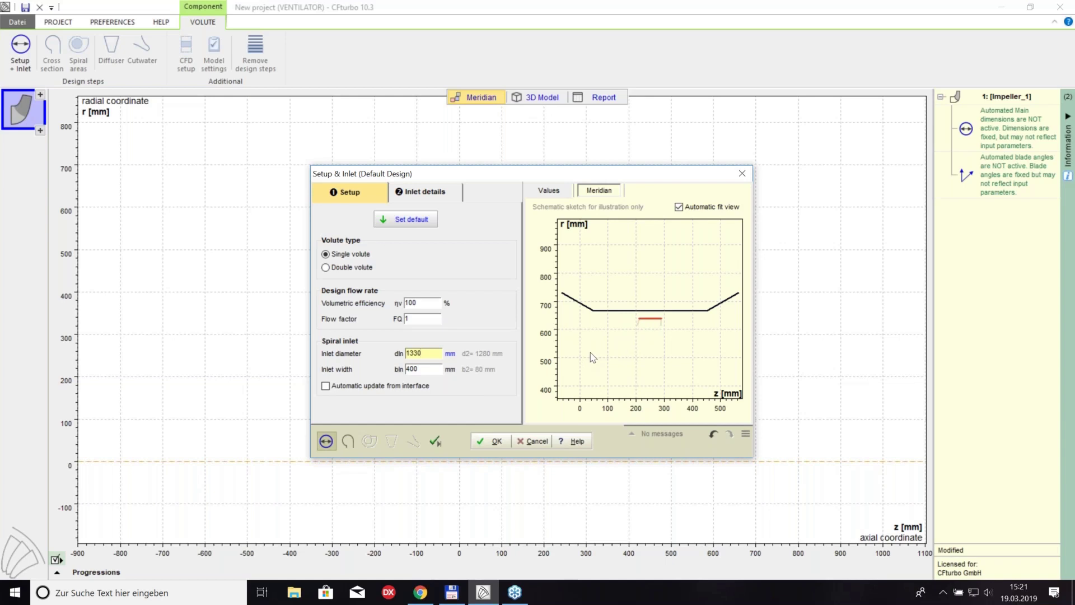
Set the volute inlet's center line axial offset Δz to -65 mm and accept the inlet setup
click(449, 193)
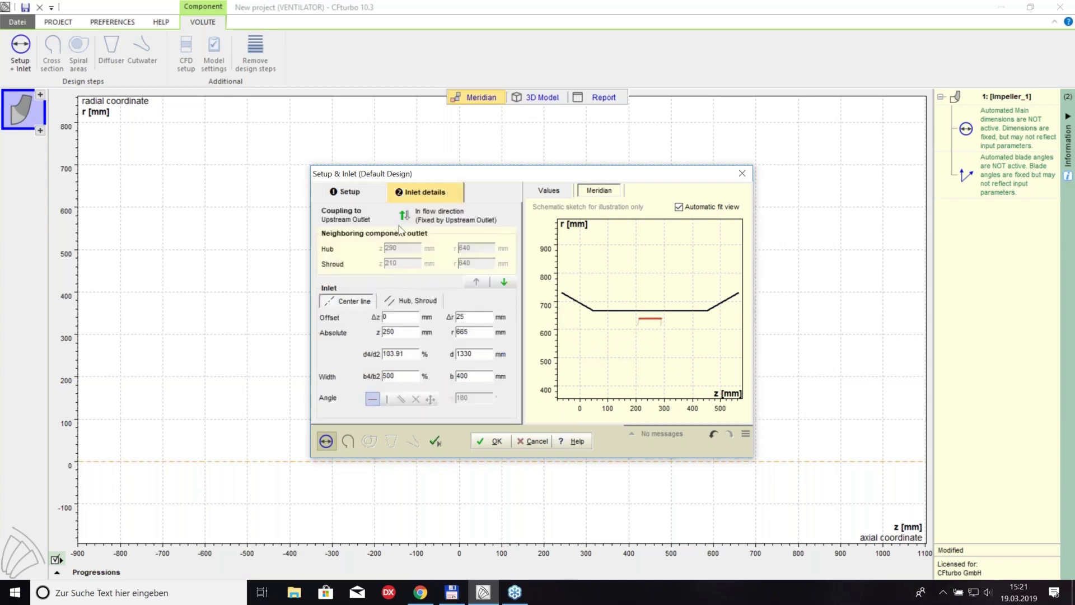
click(406, 317)
text(-65)
click(493, 444)
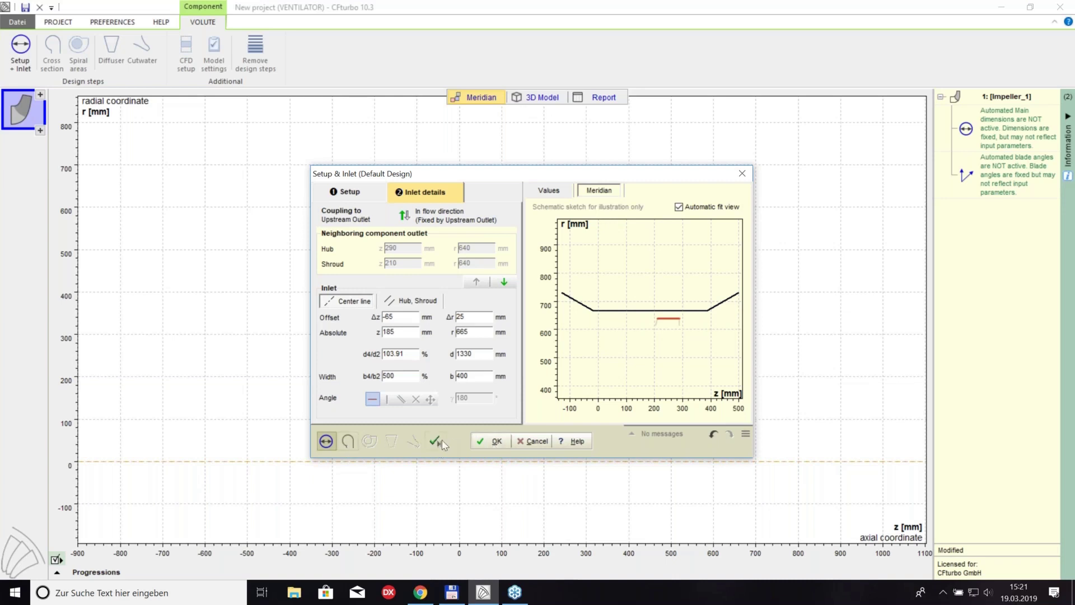
Review the available volute cross section shapes, keep the symmetric rectangular section, and accept it
click(348, 441)
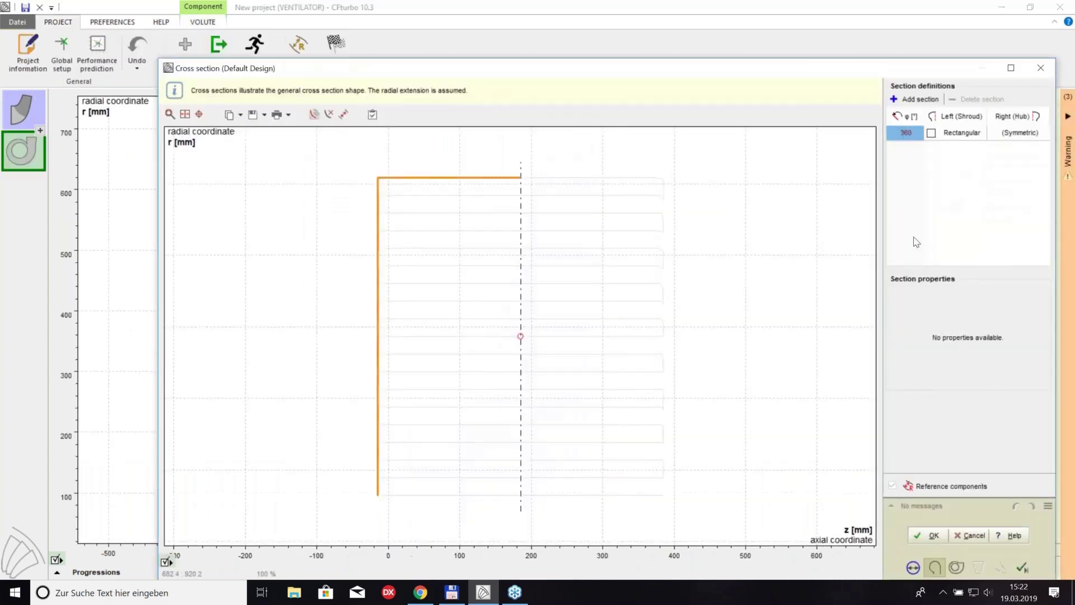
click(966, 130)
click(960, 139)
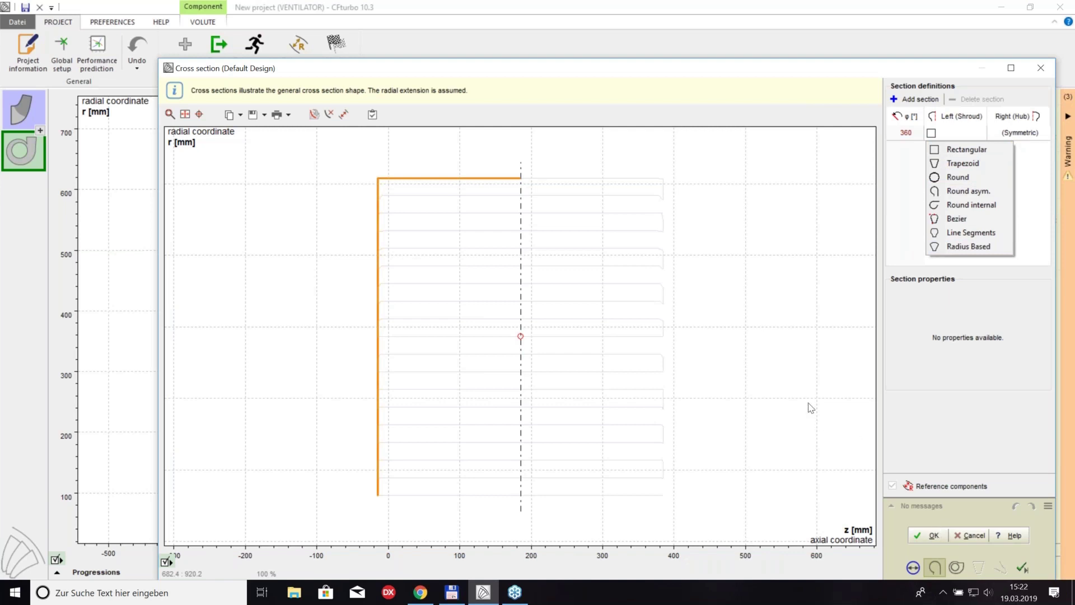
click(952, 511)
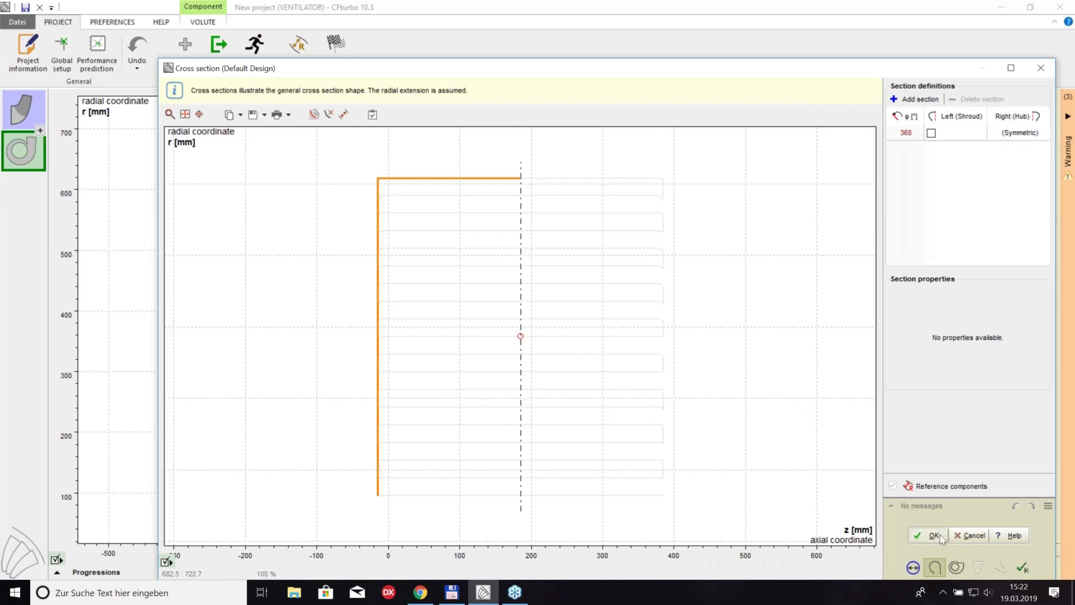
click(940, 533)
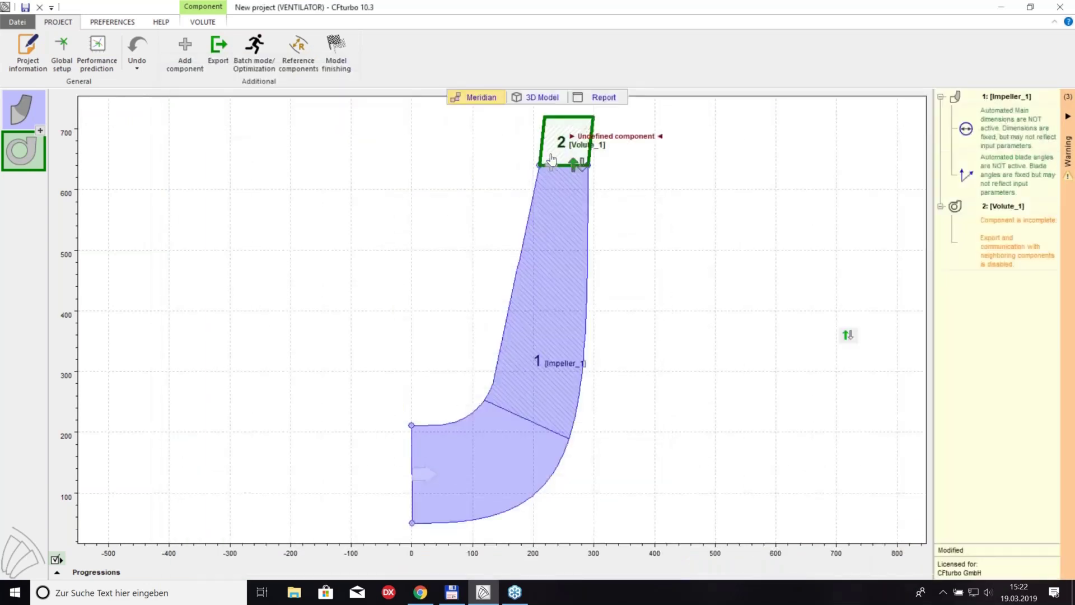
Define the spiral development areas with a 360° wrap angle, the velocity-based Pfleiderer theory and swirl exponent 1, and accept them
mouse_move(552, 160)
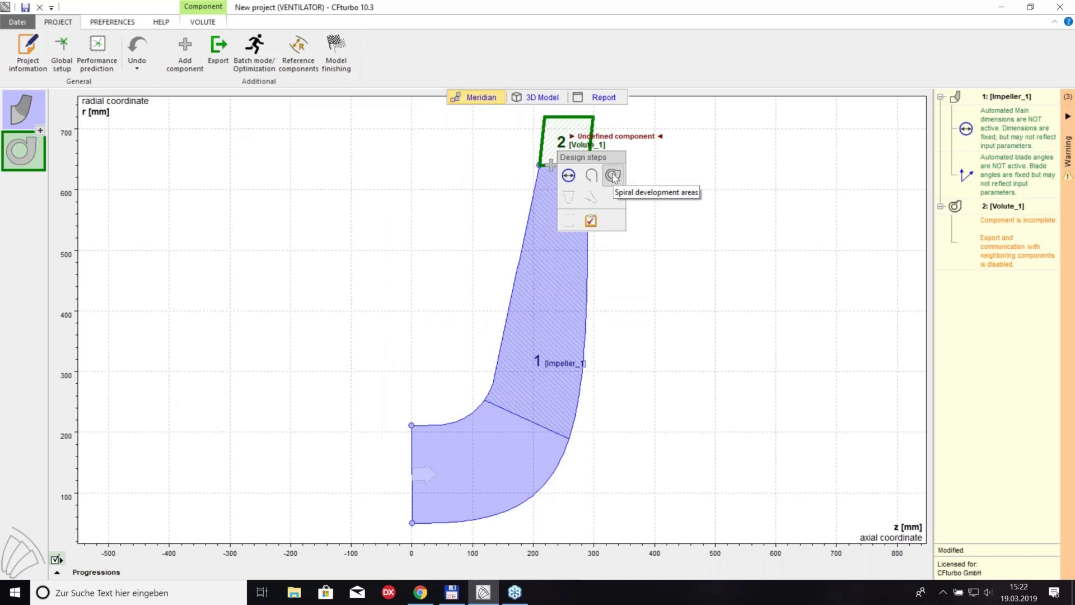
click(613, 177)
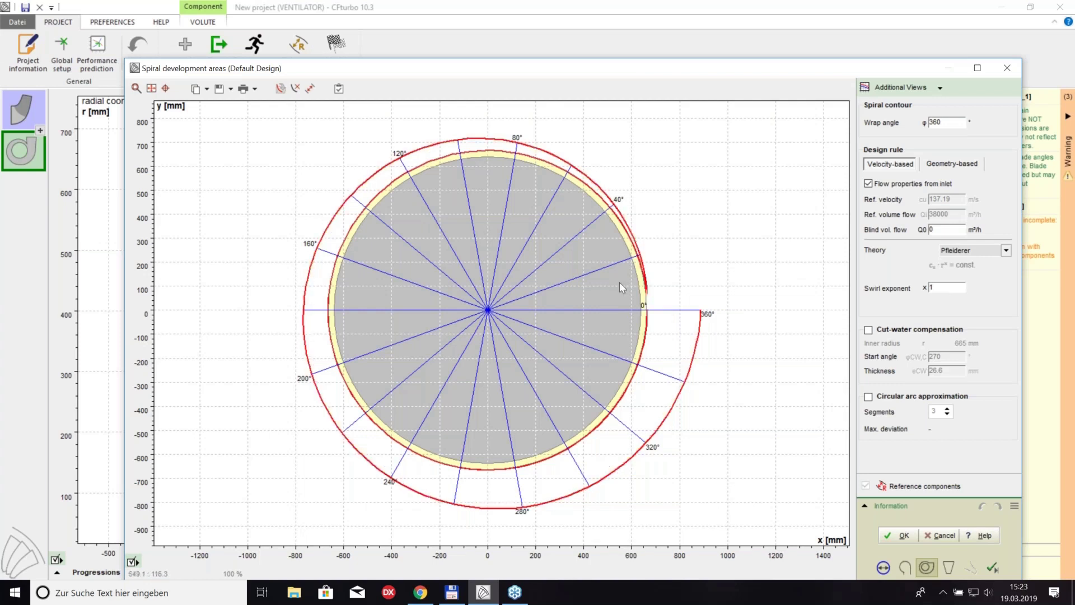
click(954, 287)
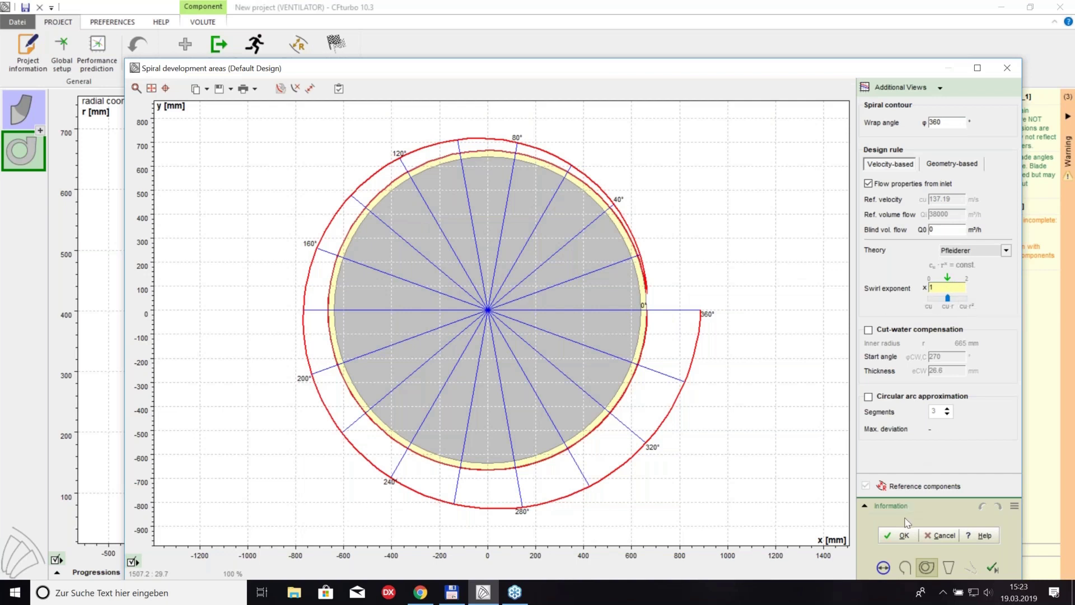
click(903, 535)
Show impeller and volute together in the 3D model with the default view state and examine the spiral from different angles
mouse_move(594, 118)
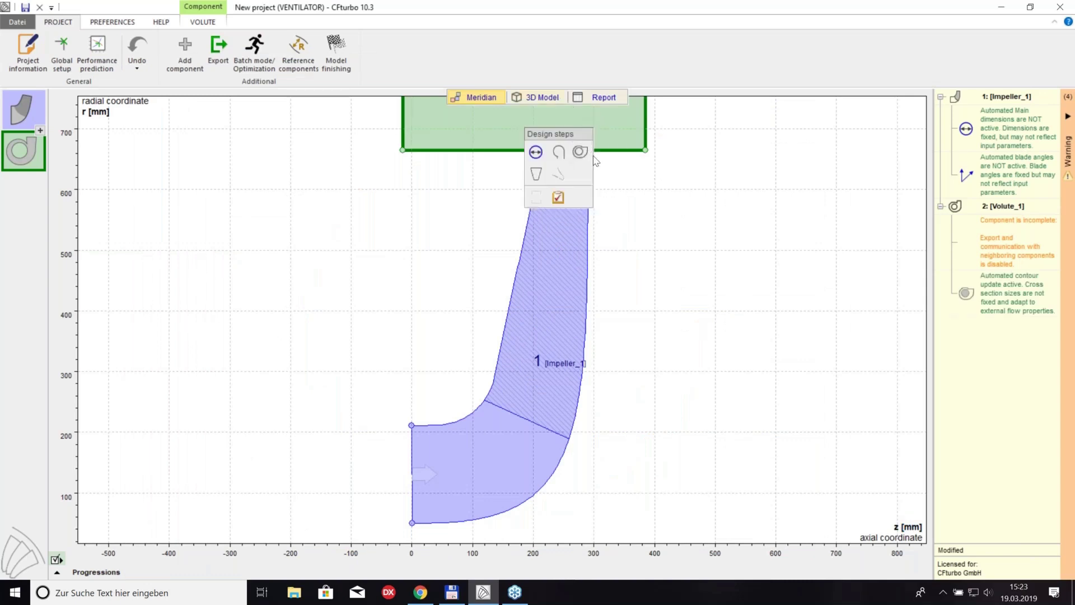
click(540, 99)
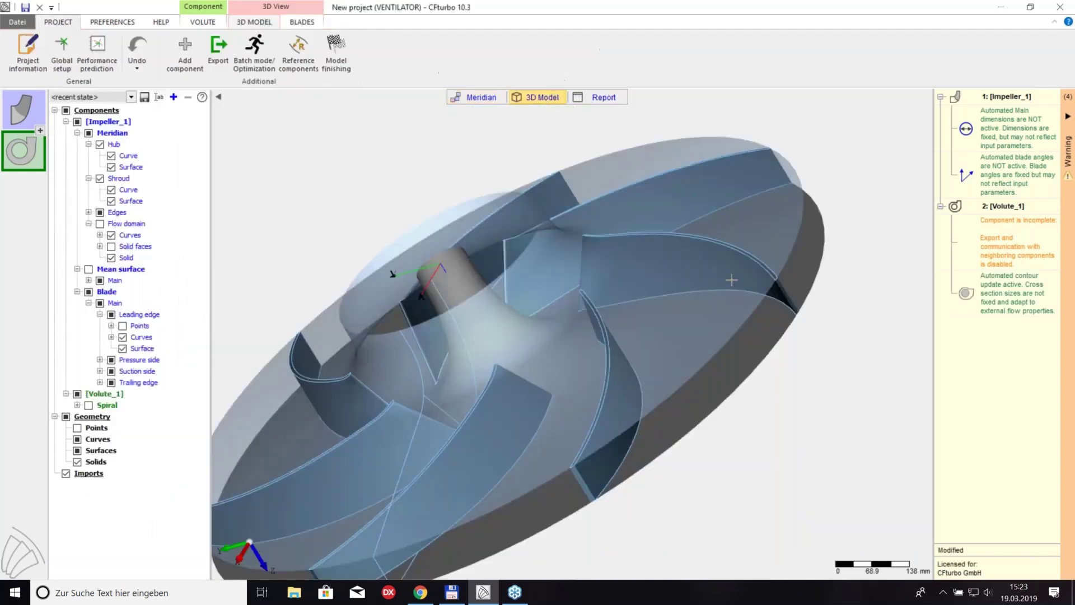
click(98, 96)
click(102, 117)
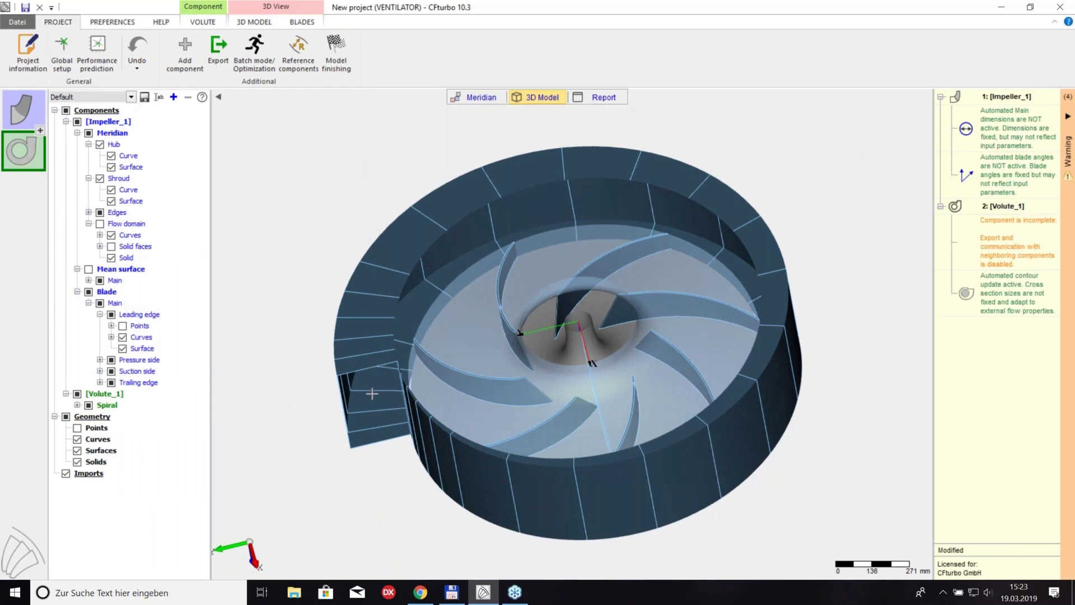
drag(376, 391, 407, 480)
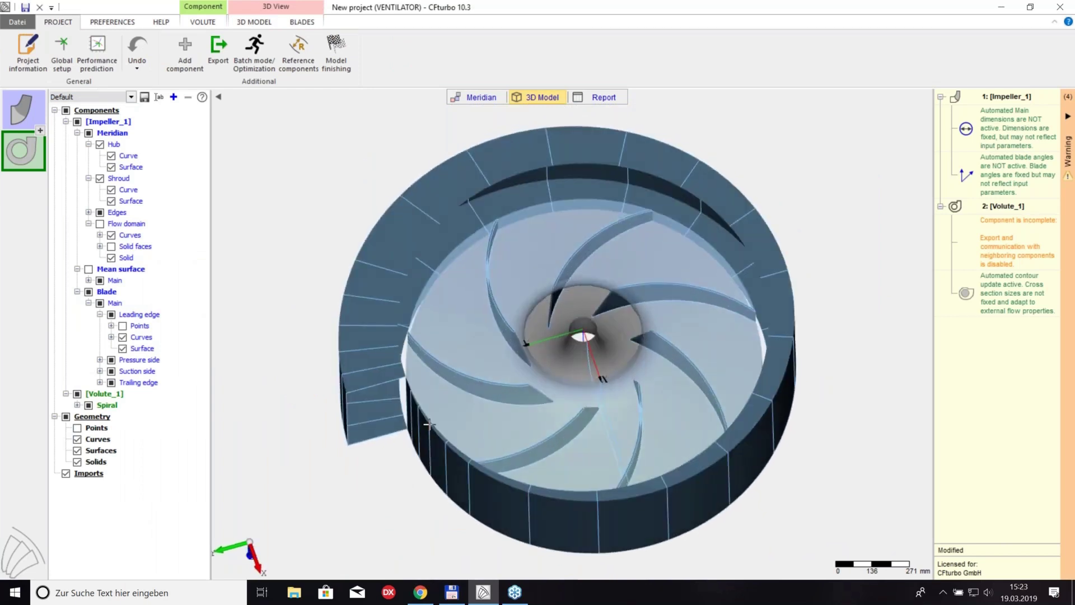
In the meridian view, reopen the volute's inlet setup, reduce the inlet width to 300 mm and accept it
click(477, 98)
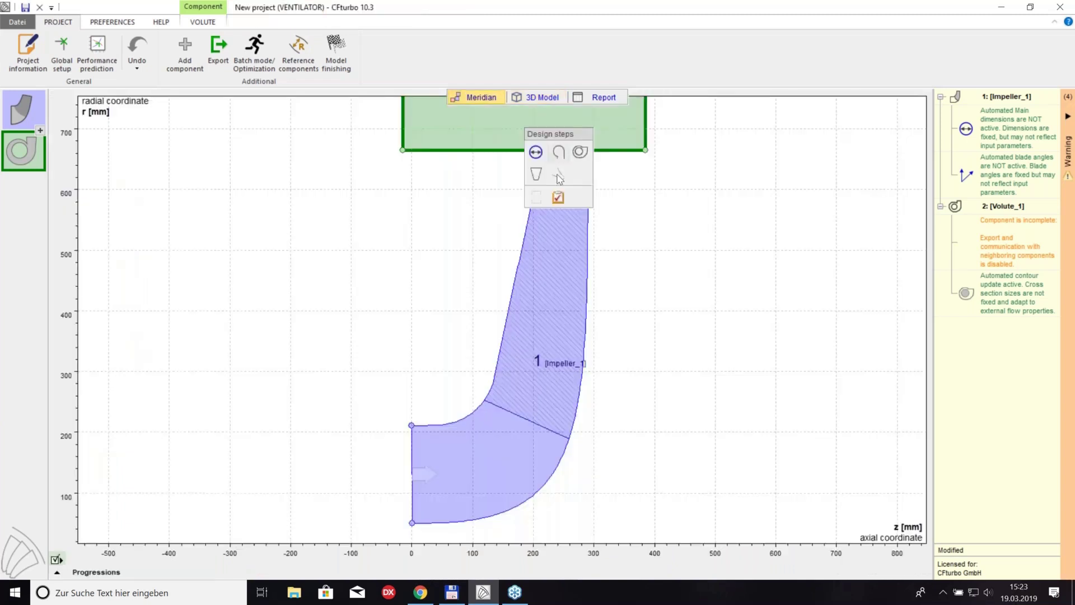
mouse_move(521, 182)
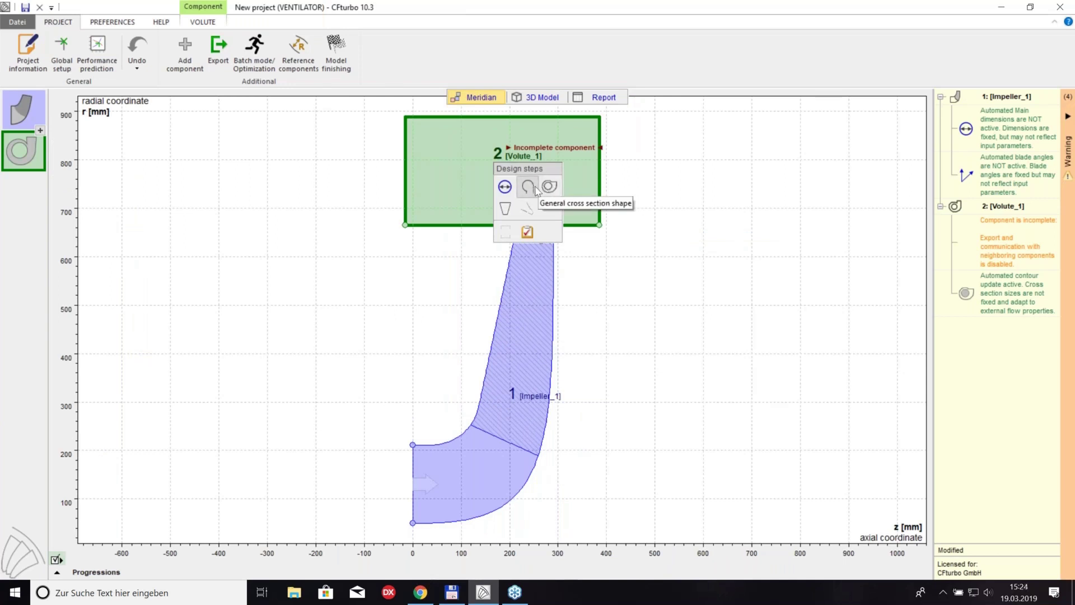
click(506, 185)
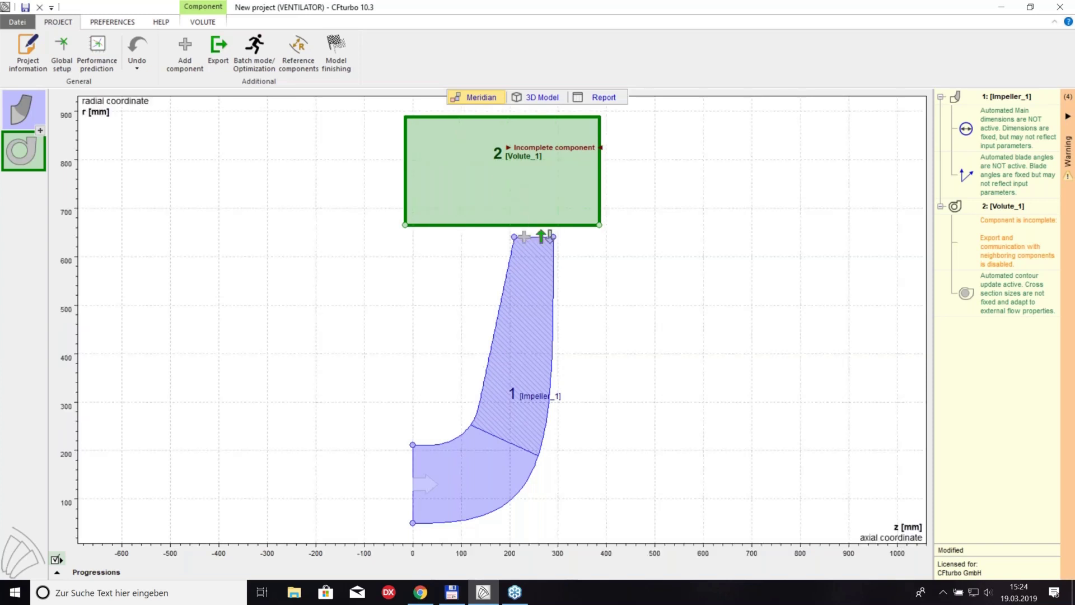
drag(410, 369, 404, 369)
text(3)
click(495, 443)
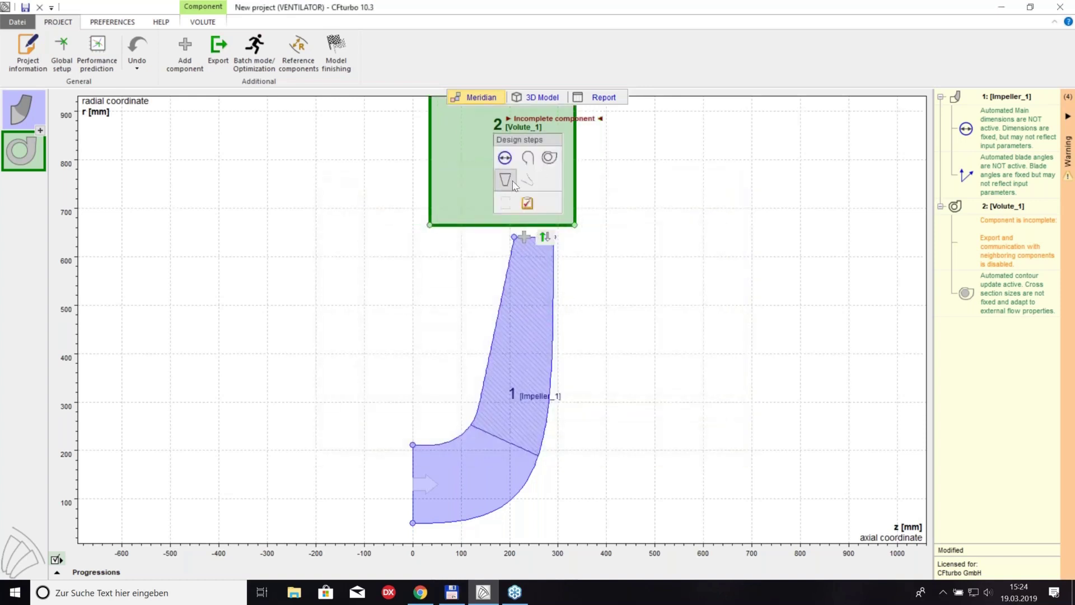
Give the volute's diffuser a rectangular end cross section of 400 × 300 mm and a height of 1000 mm, and accept it
click(513, 183)
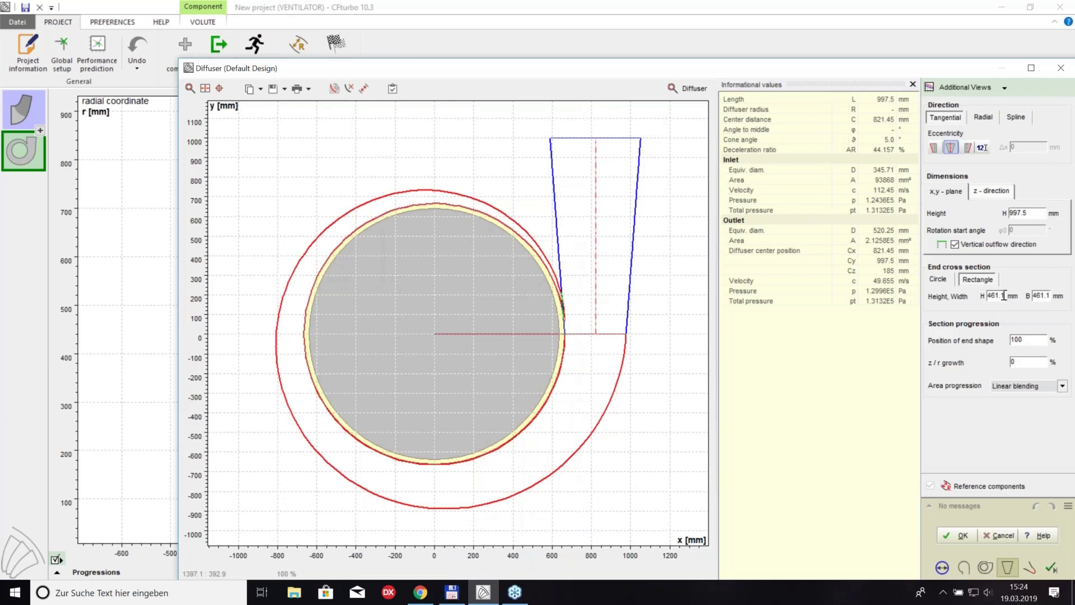
drag(1005, 295, 993, 301)
text(400)
key(Return)
double_click(1036, 296)
text(300)
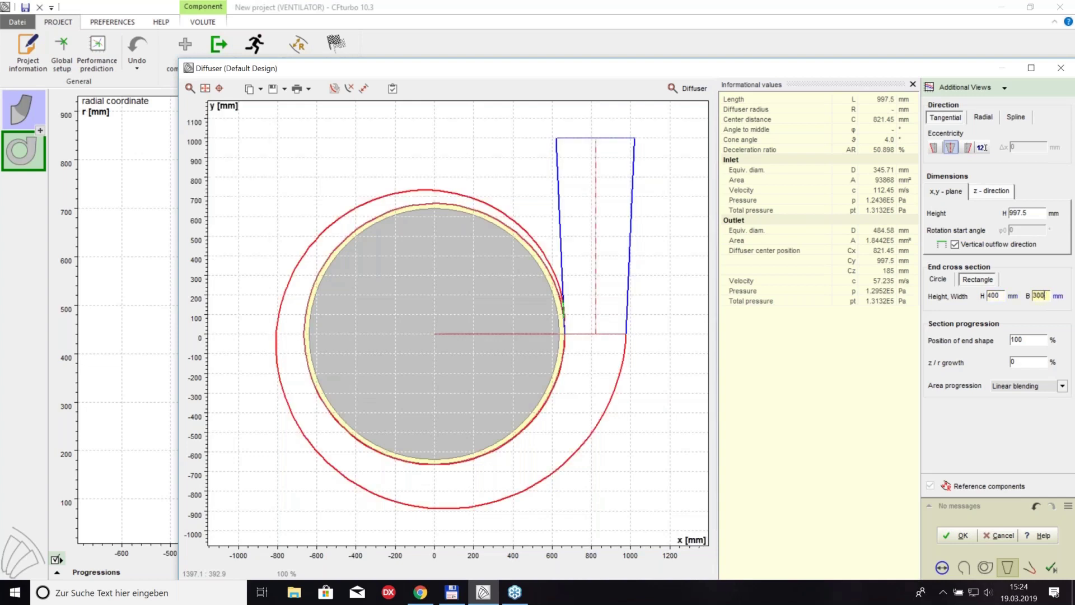
double_click(1028, 213)
text(1000)
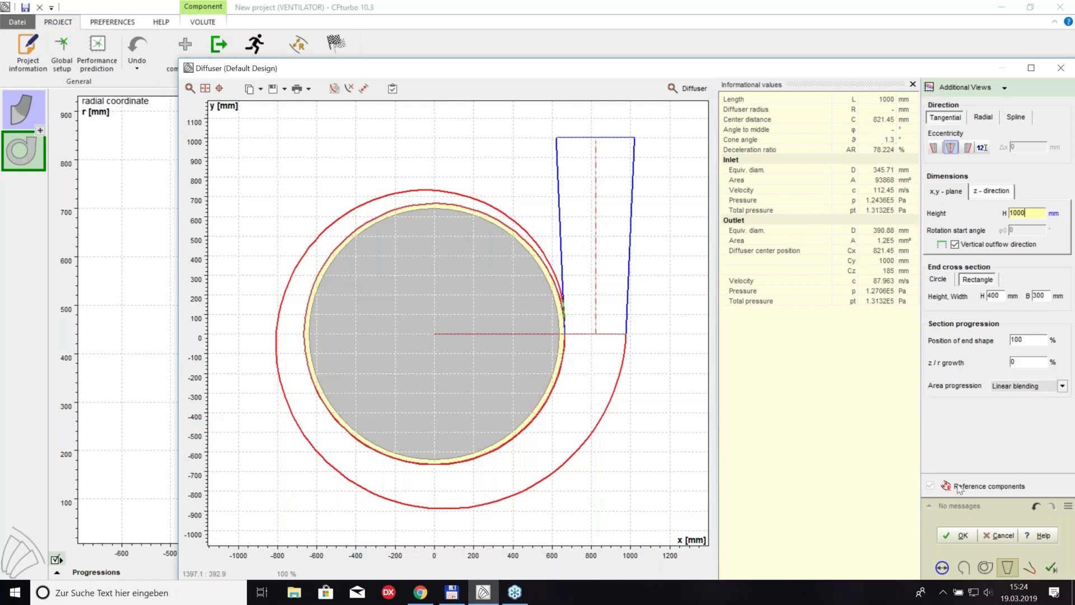
click(963, 536)
Define the simple cut-water with an angular position of 30° and a height of 0.2, and inspect the volute in the 3D model
click(1031, 571)
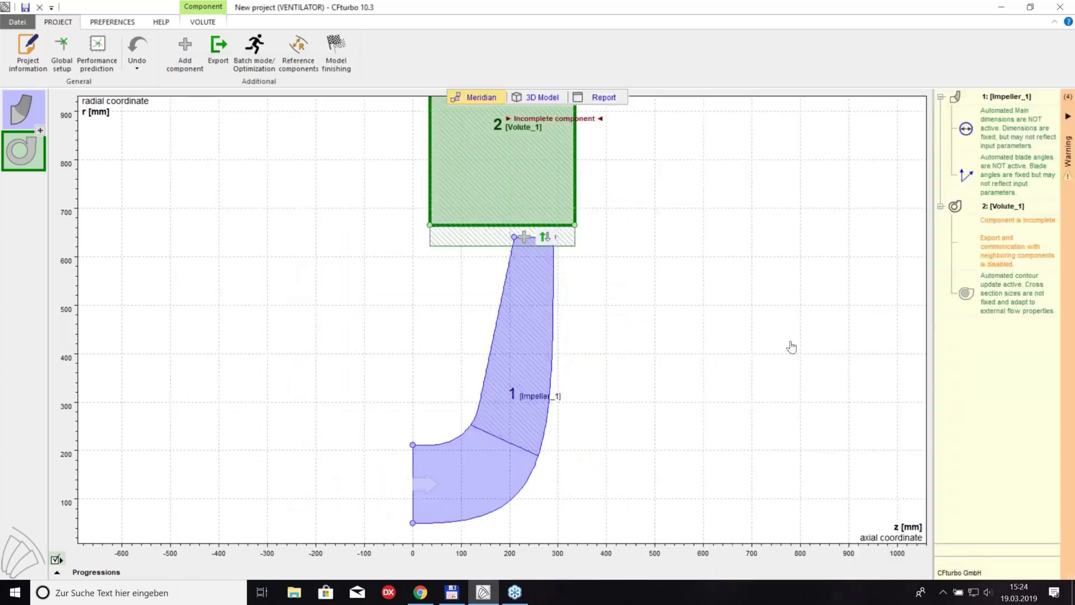
drag(755, 366, 775, 384)
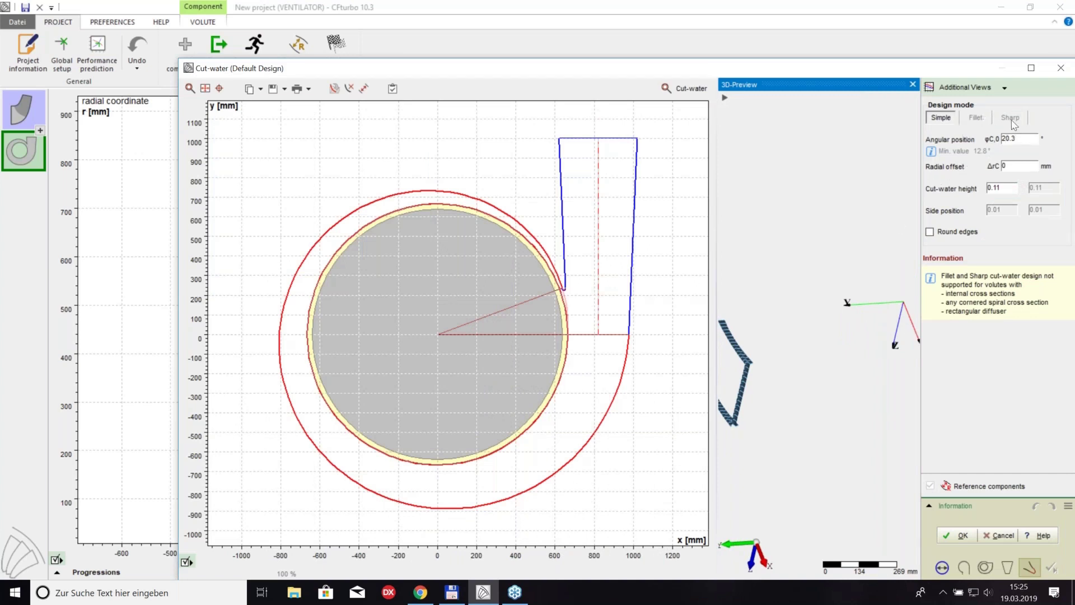
click(1011, 138)
text(30)
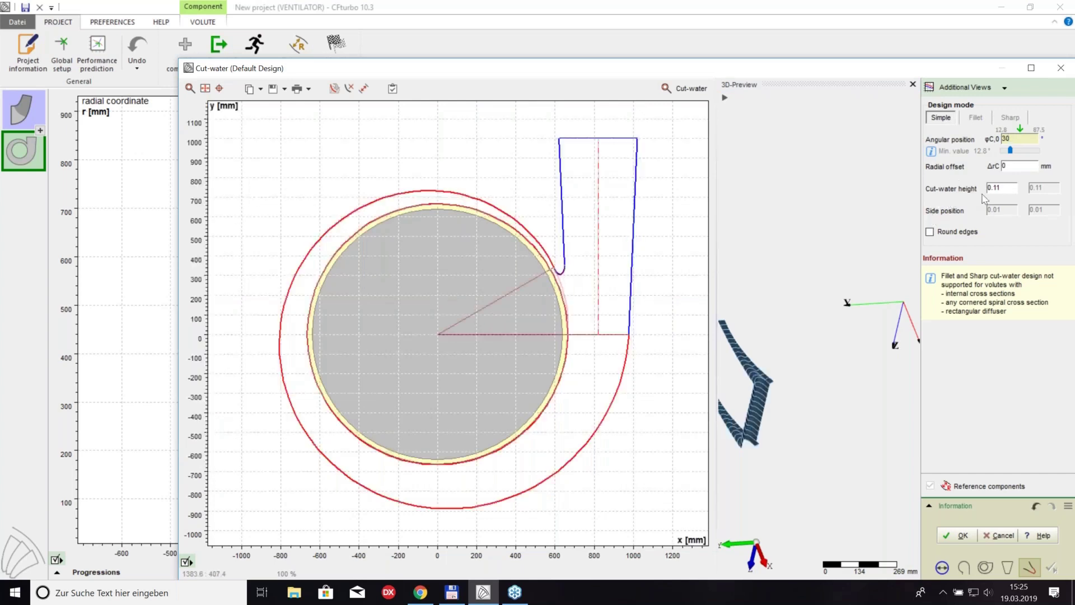
click(1012, 189)
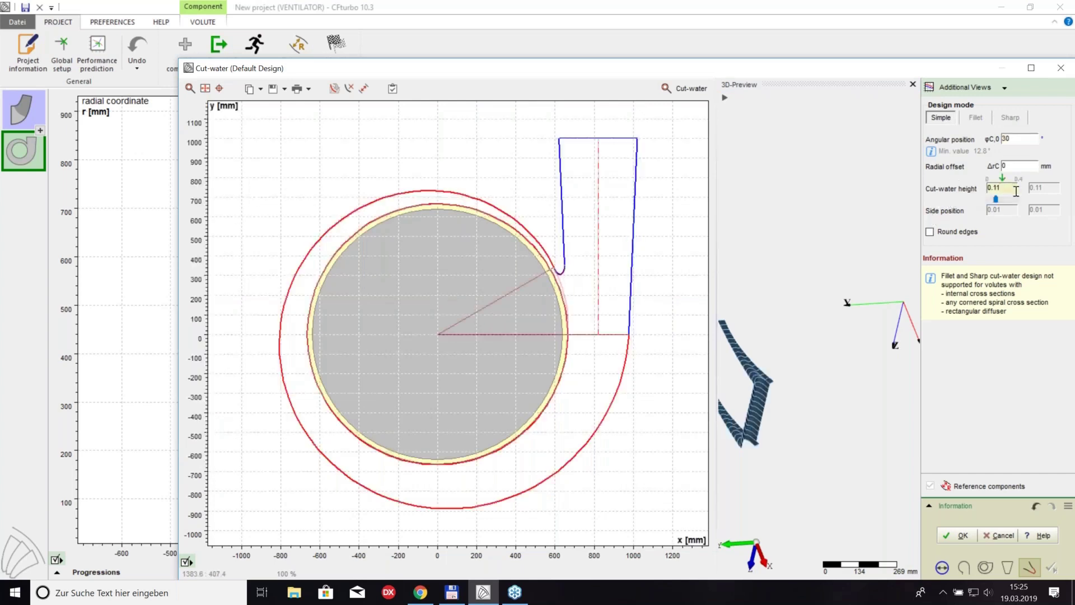
text(2)
key(Return)
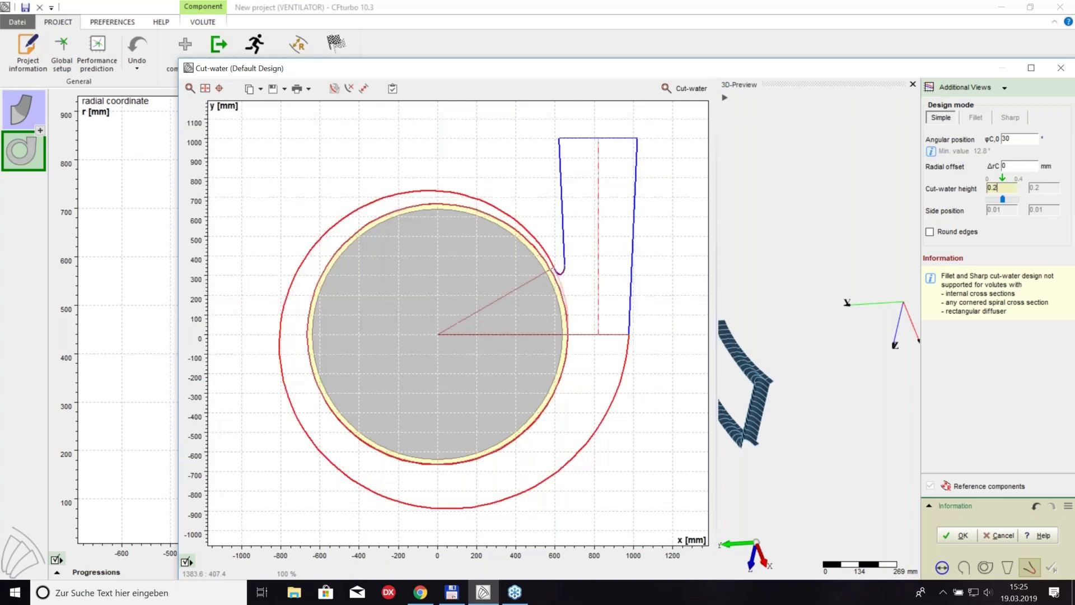
click(958, 536)
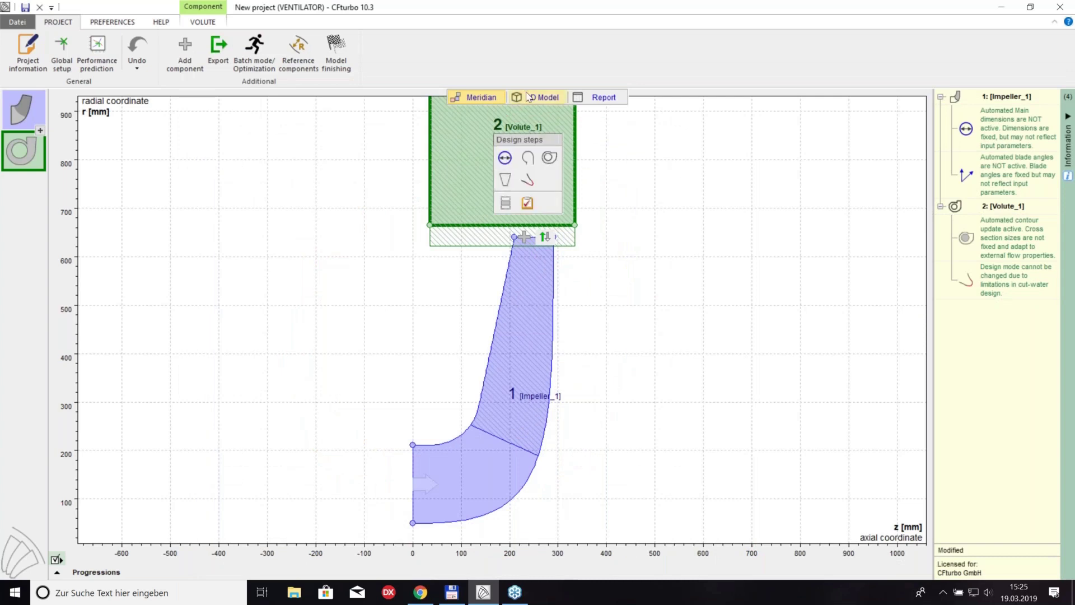
click(537, 97)
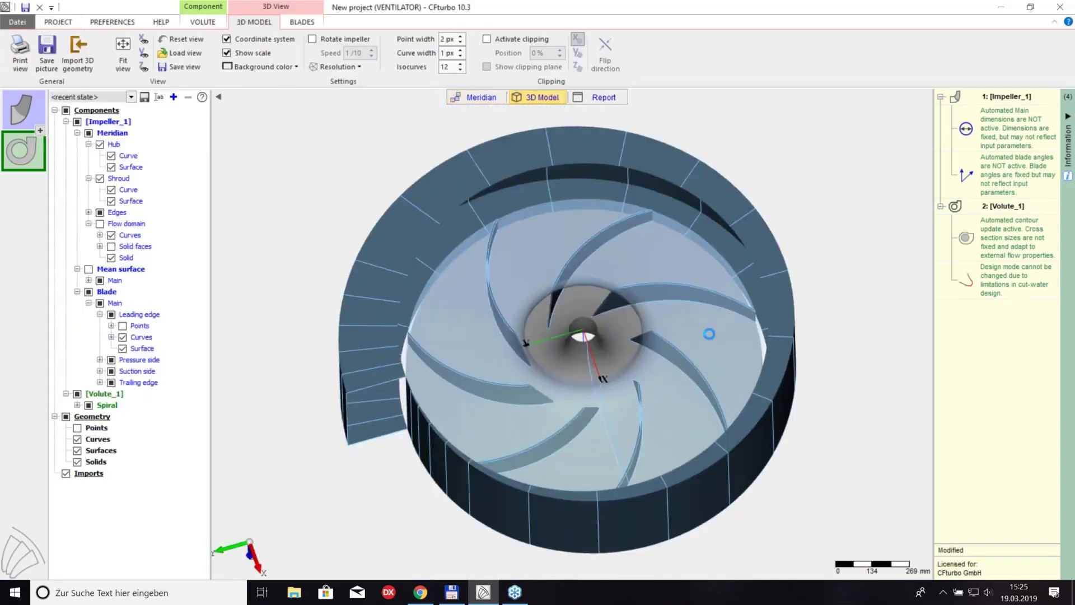
drag(821, 280, 501, 520)
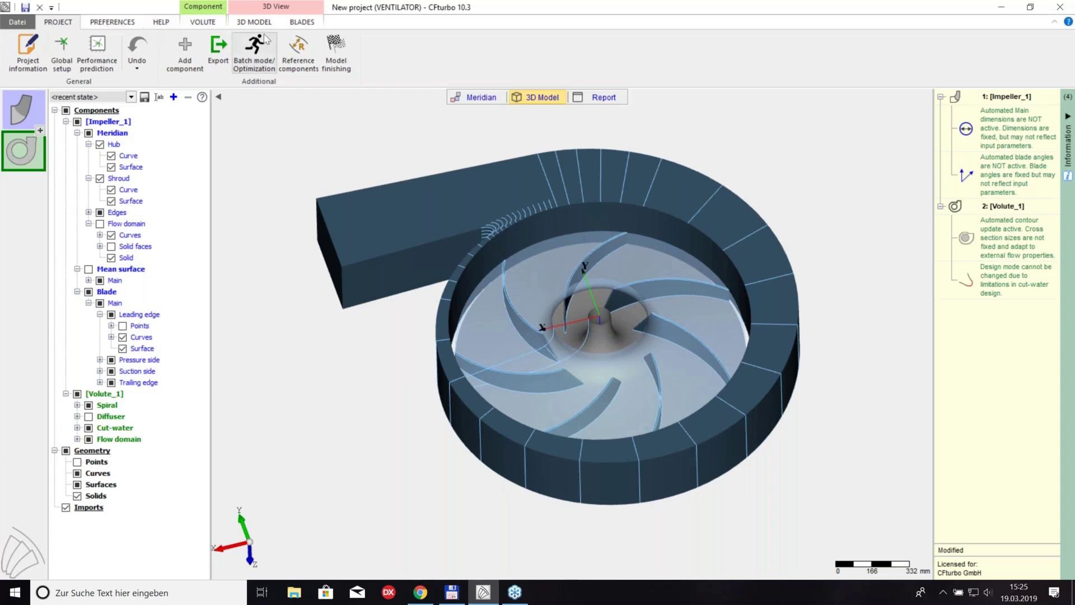
Prepare the TCFD export with all components selected, base file name fan and the Desktop as destination, and leave the export setup
click(218, 51)
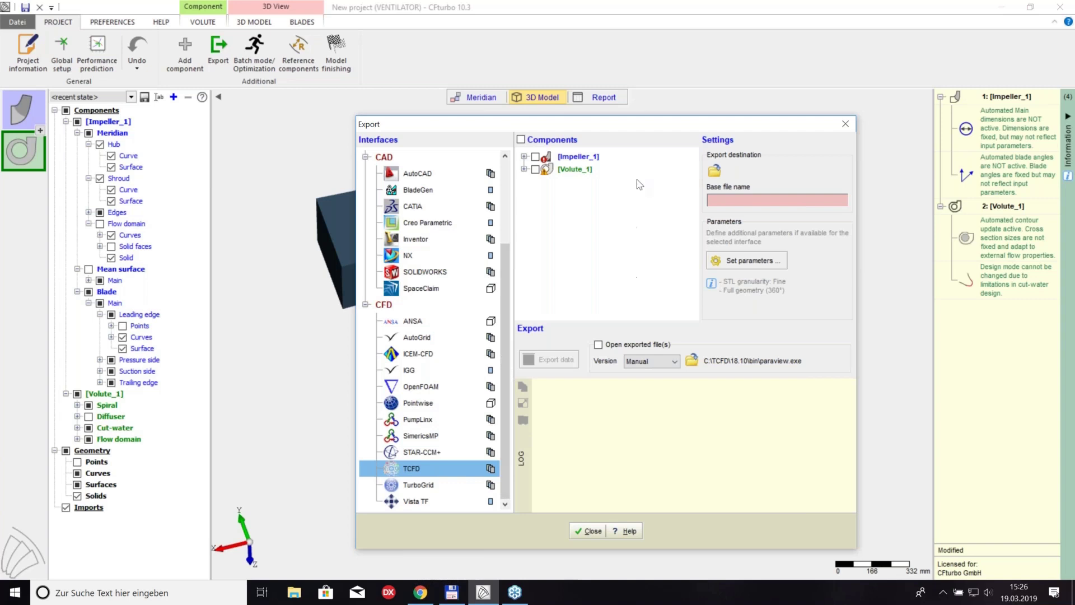
drag(624, 129, 579, 104)
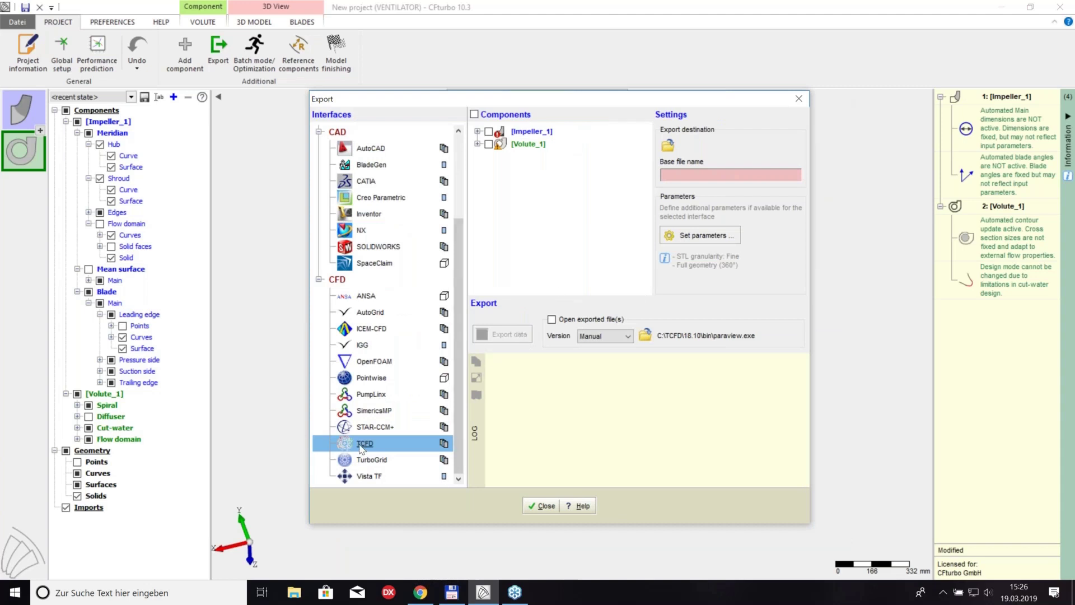
click(474, 114)
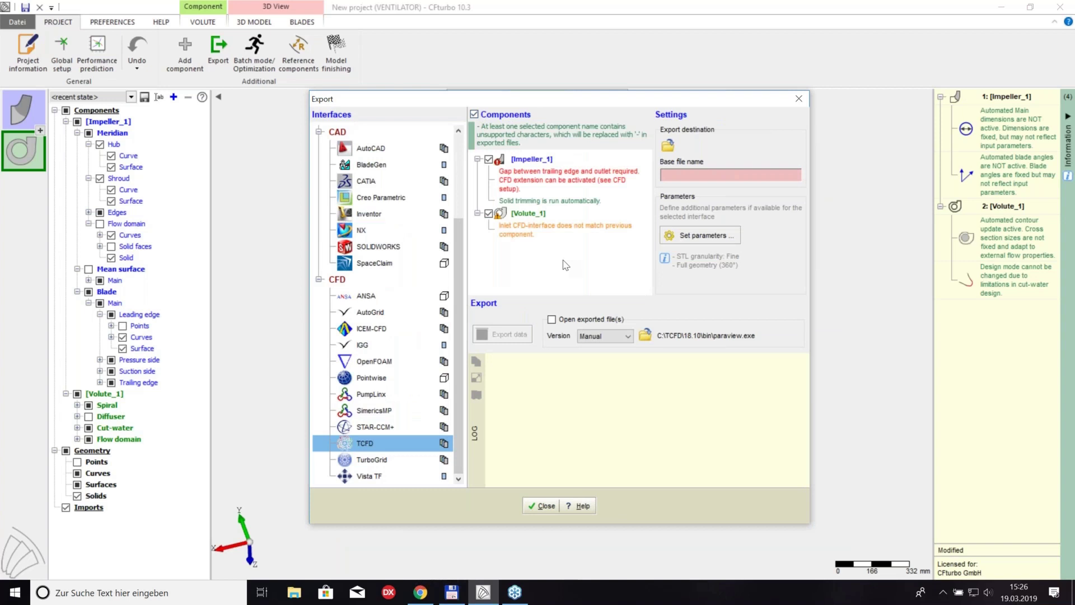
click(677, 177)
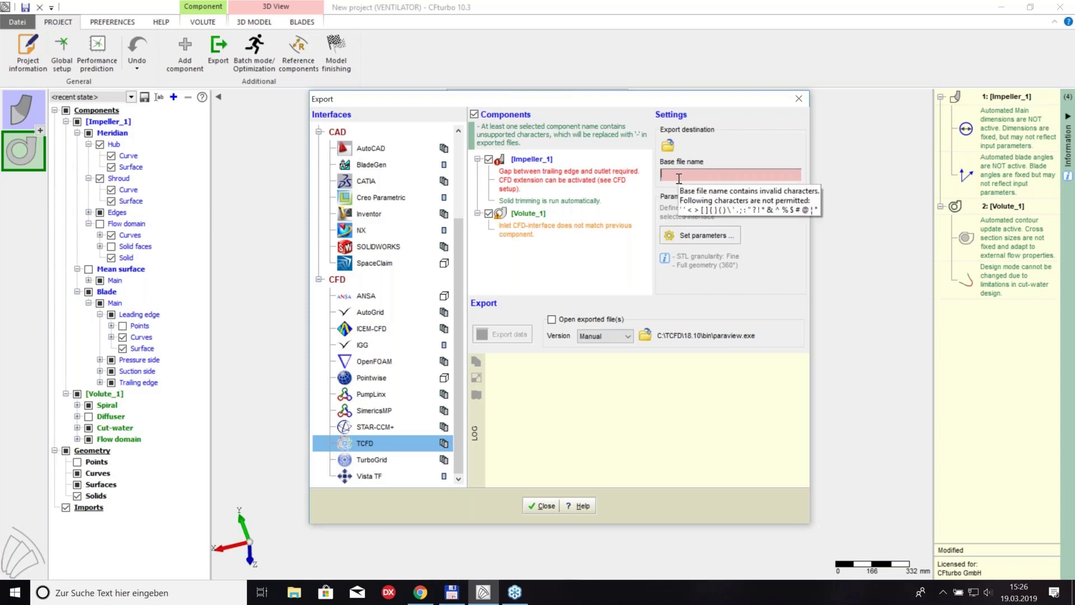
text(fan)
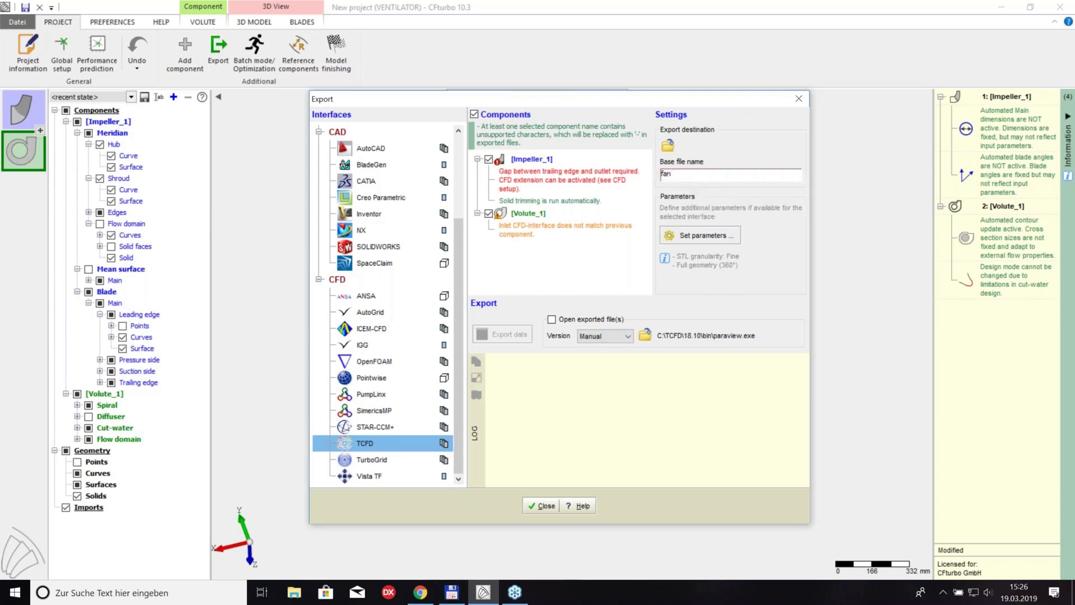
click(667, 146)
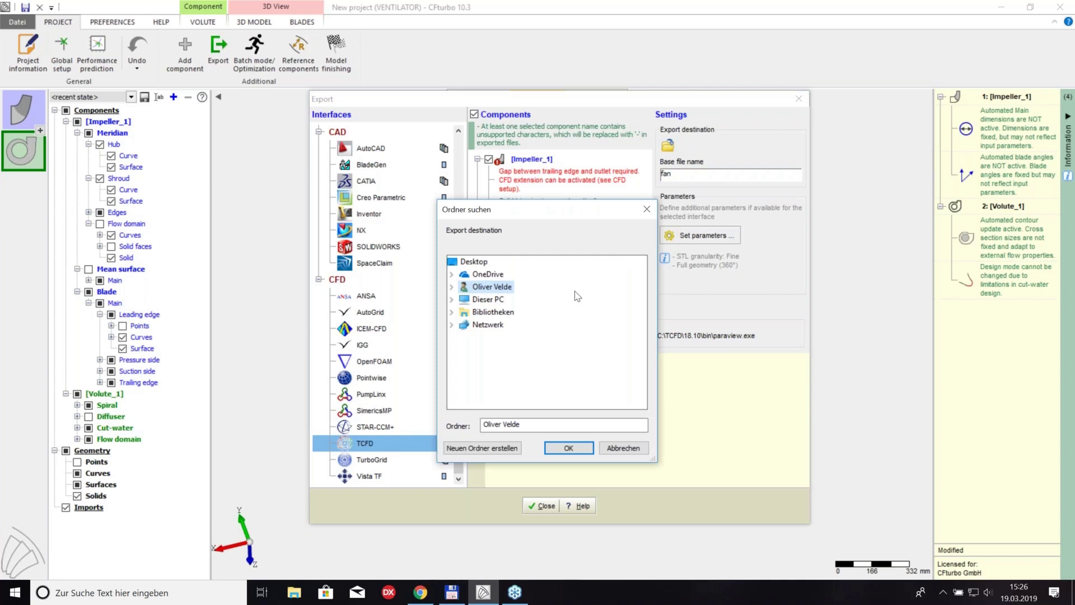
click(451, 299)
click(495, 299)
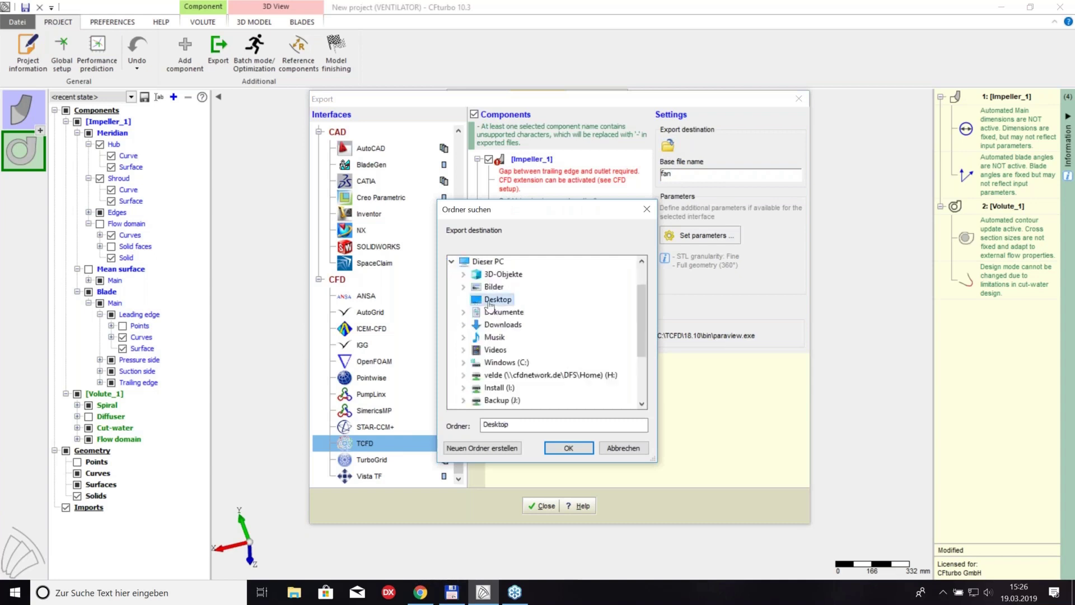
click(567, 448)
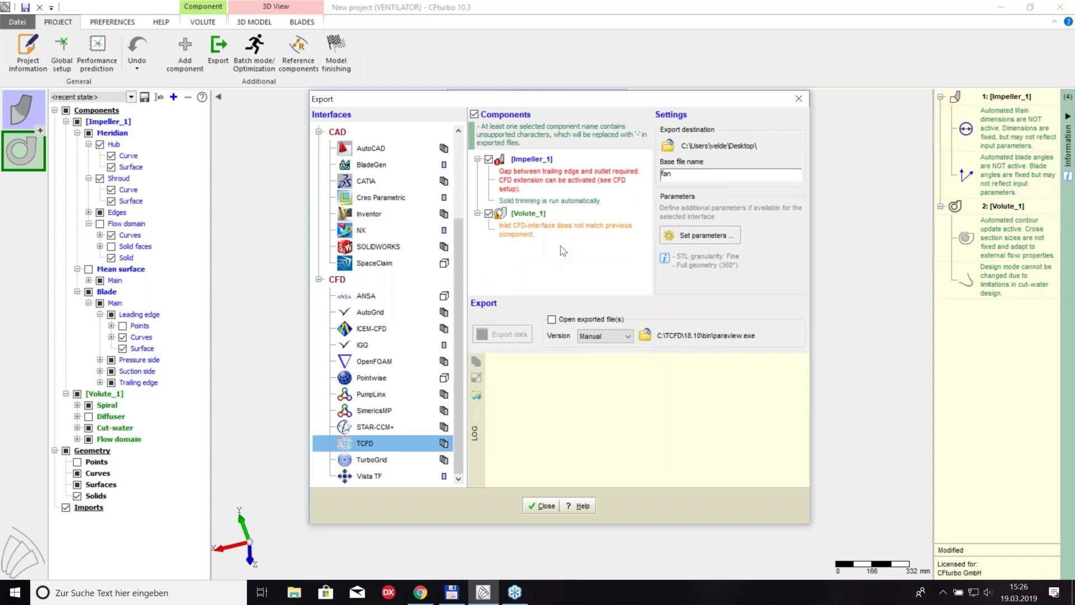
click(545, 505)
In the impeller's CFD setup, activate a radial extension of 10 mm and the outlet RSI connection, and accept it
click(483, 98)
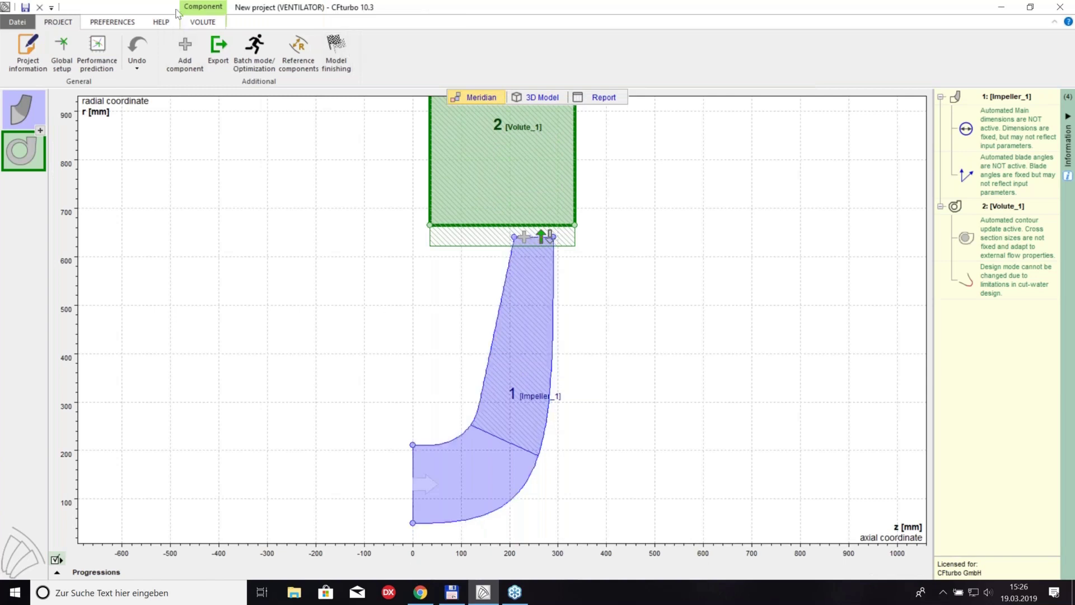
click(38, 107)
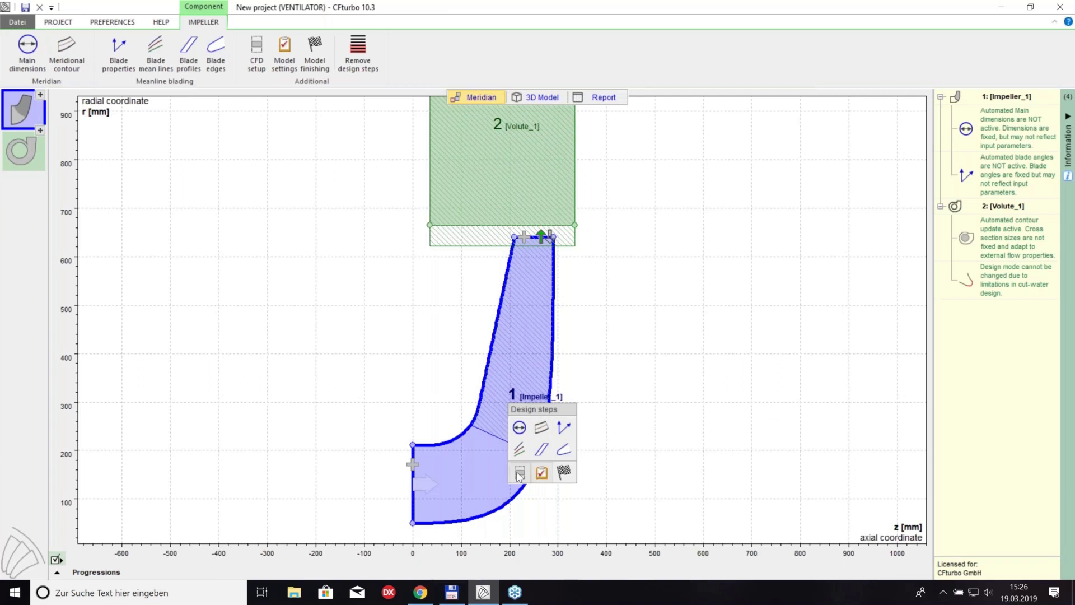
click(519, 472)
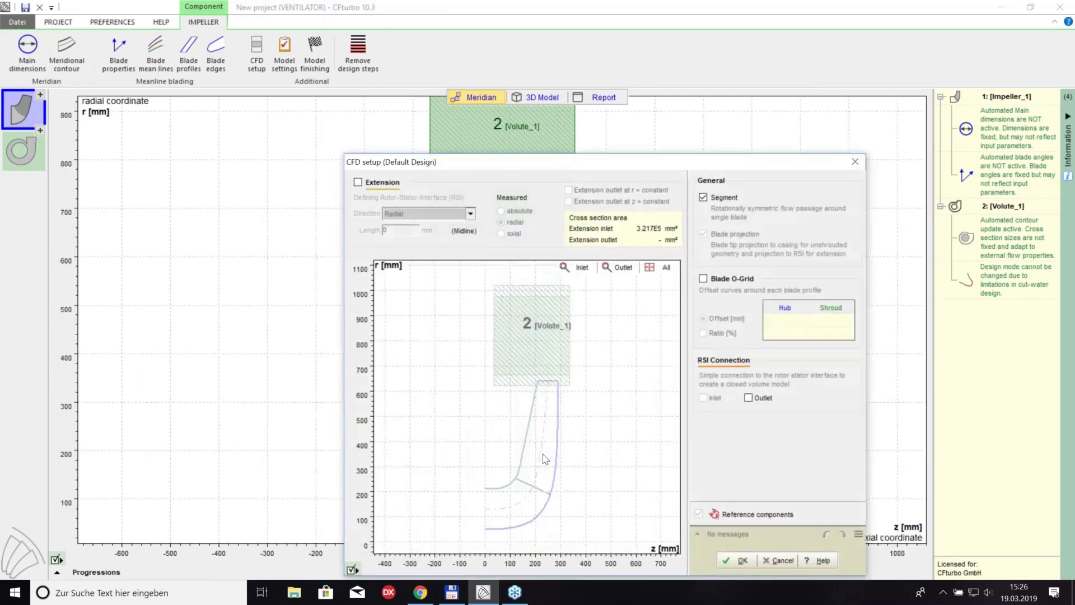
click(357, 183)
click(469, 214)
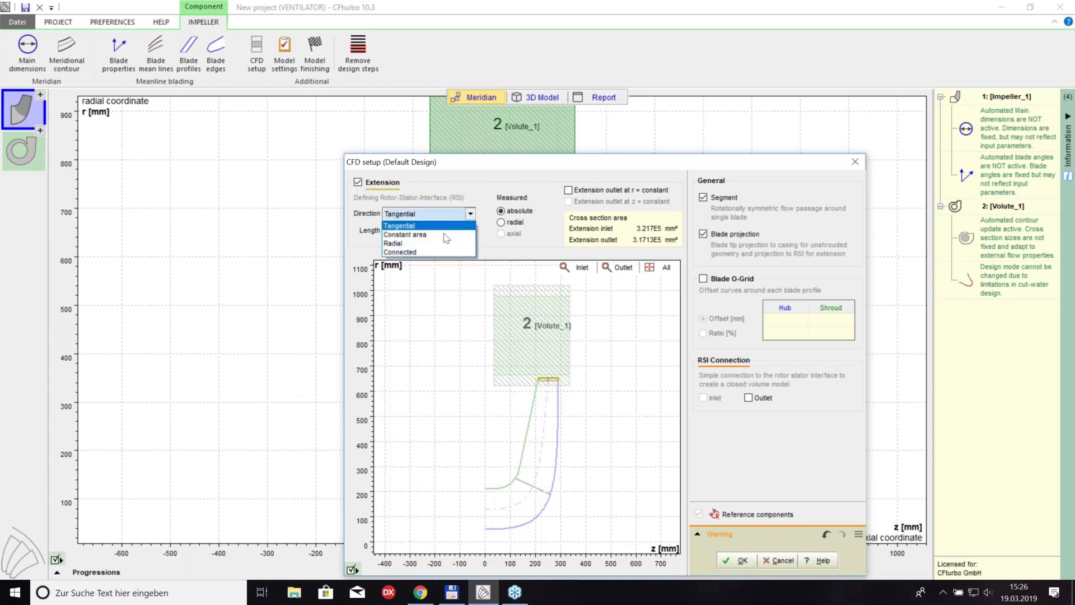
click(438, 243)
drag(412, 232, 382, 232)
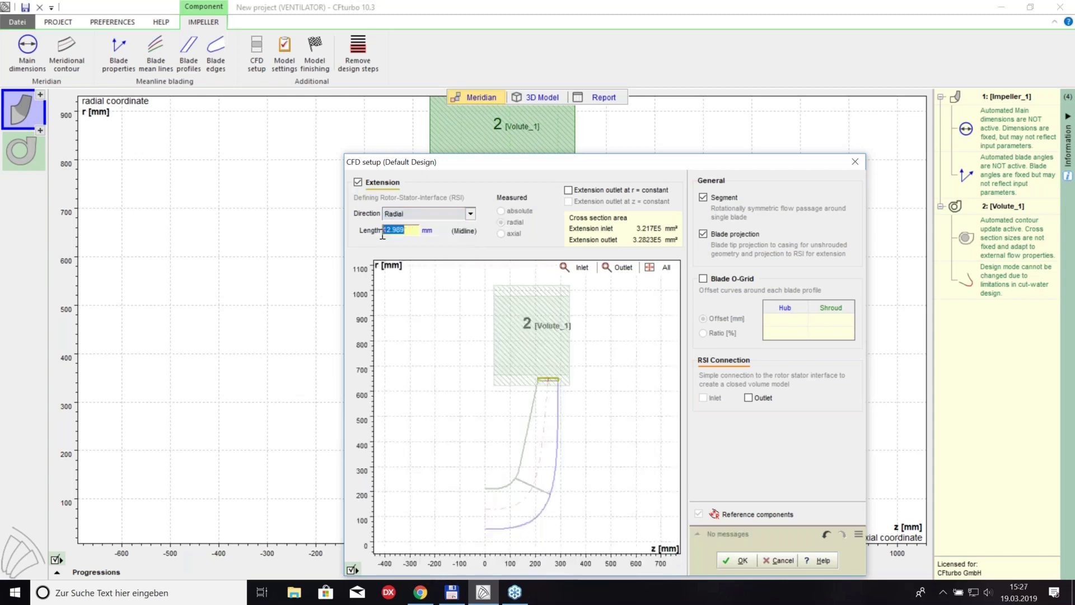
text(10)
key(Return)
click(748, 398)
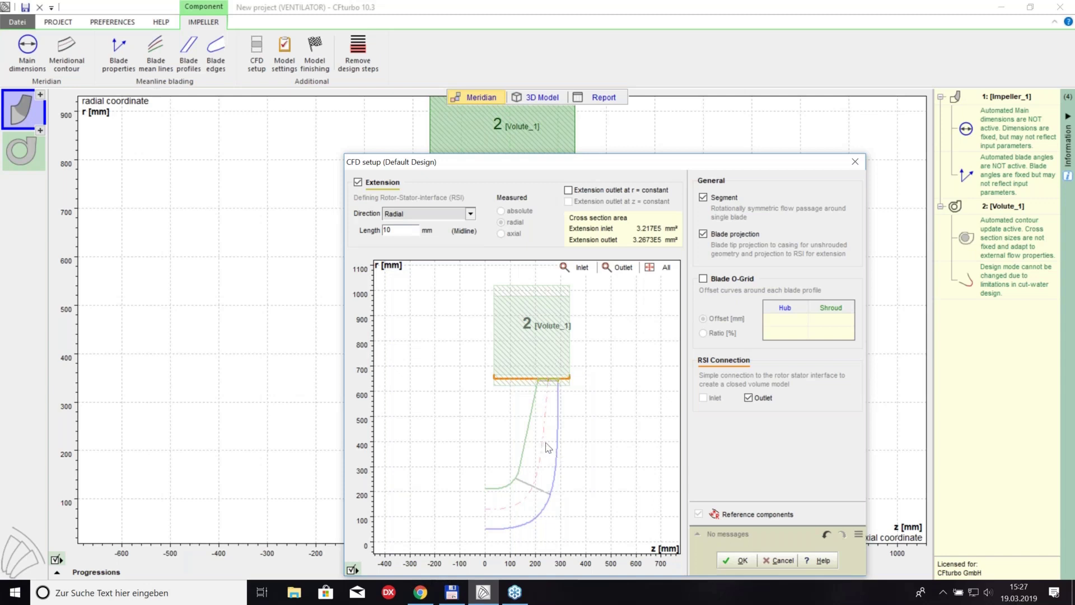
click(742, 558)
Finish the impeller model by solid trimming with a 3.2 mm fillet radius at hub and shroud, and run it
click(315, 53)
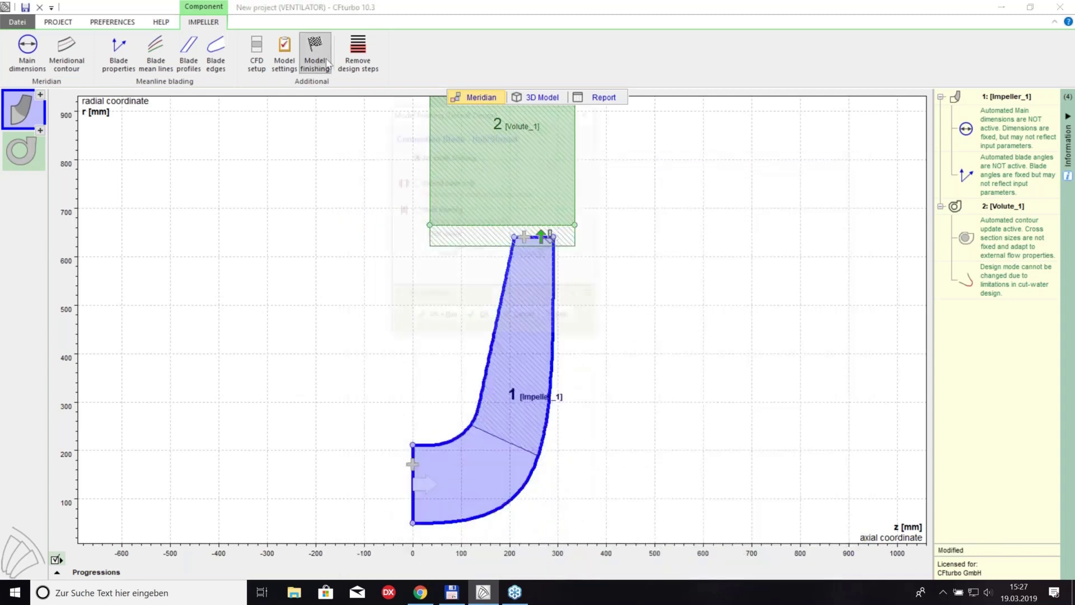
click(425, 211)
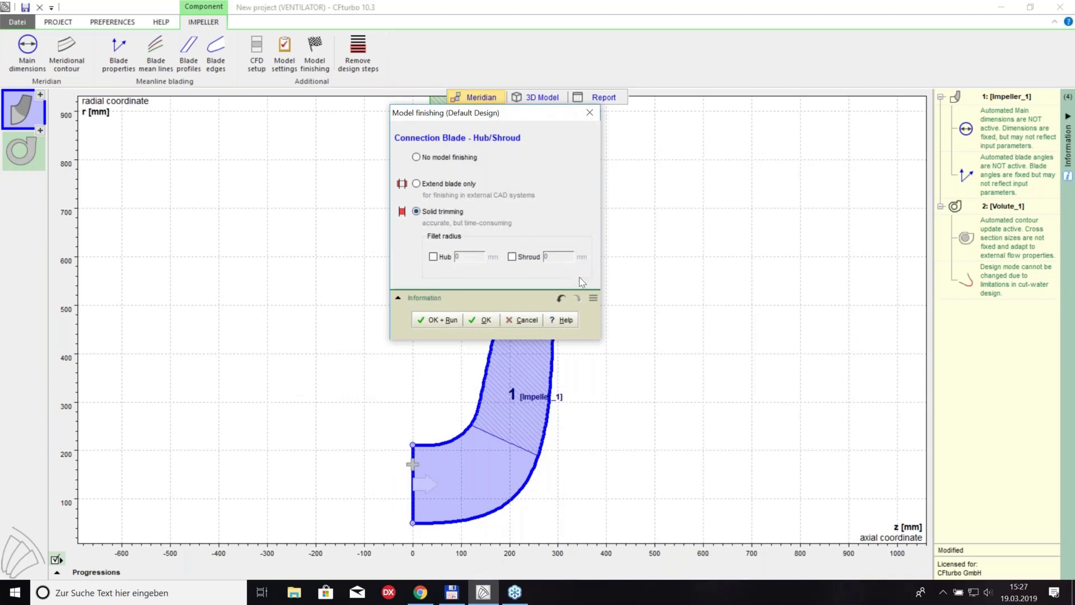
click(433, 257)
text(3.2)
click(511, 256)
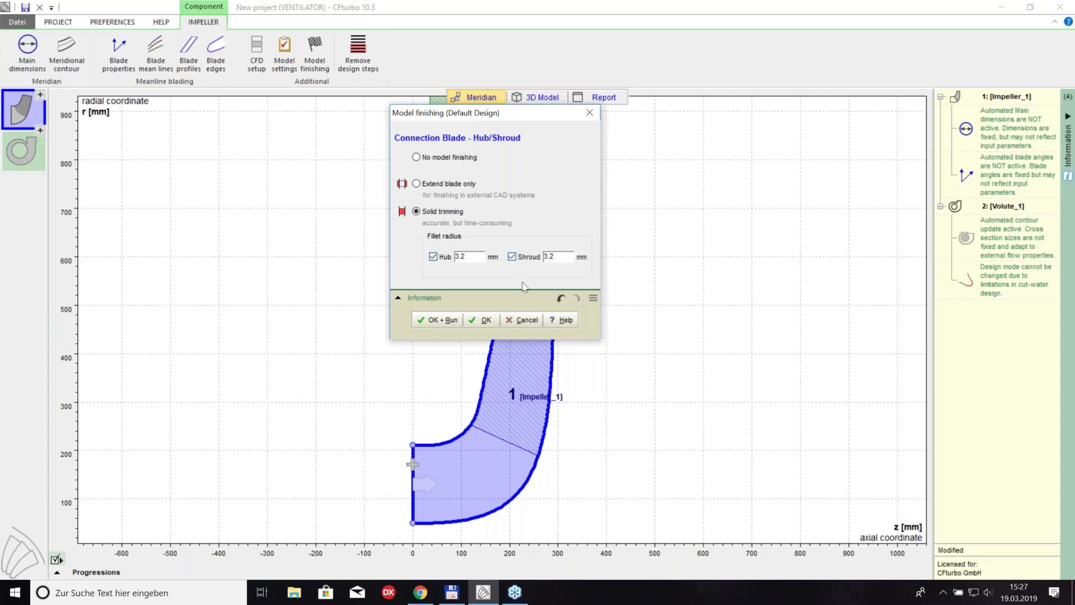
click(442, 320)
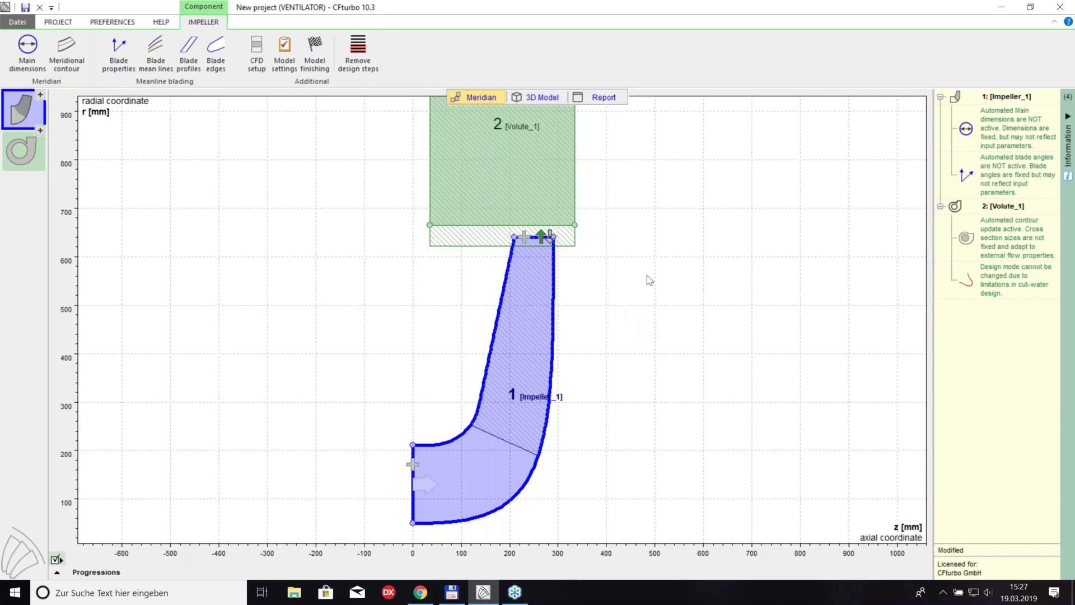
In the volute's CFD setup, set the extension's length factor to 3 times D6 and accept it
click(66, 22)
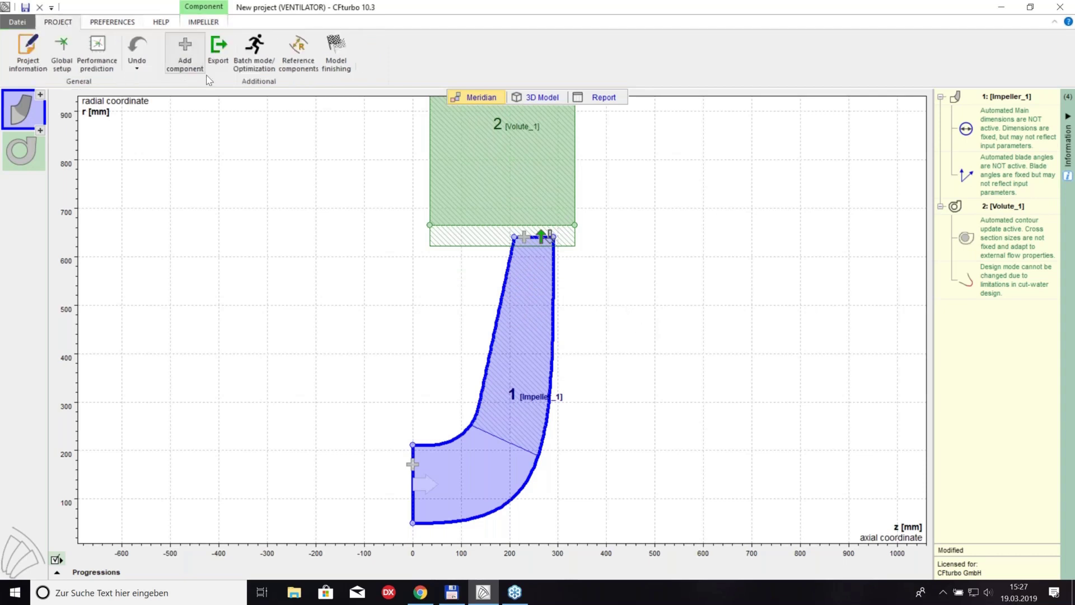
click(507, 196)
click(506, 203)
double_click(905, 123)
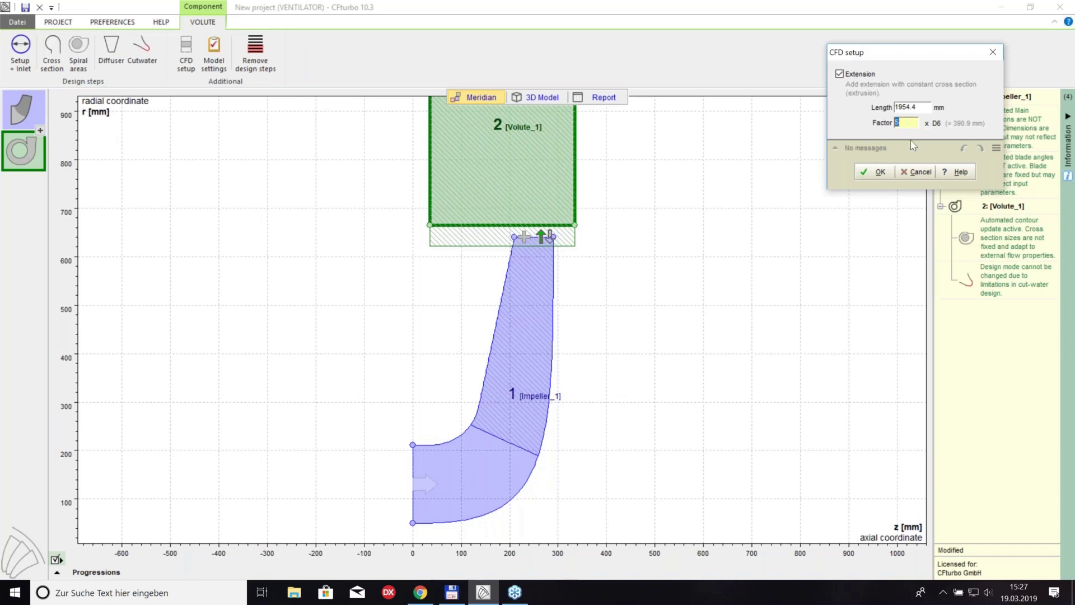
text(3)
click(877, 171)
Export the impeller and volute data to TCFD with the base file name fan, and leave the export setup
click(72, 22)
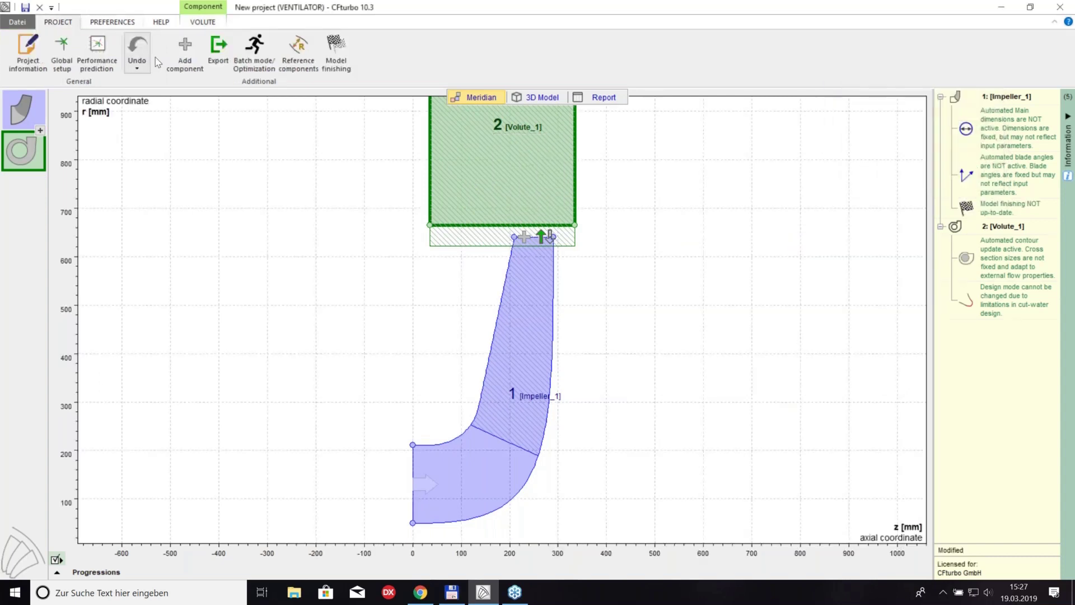
click(217, 56)
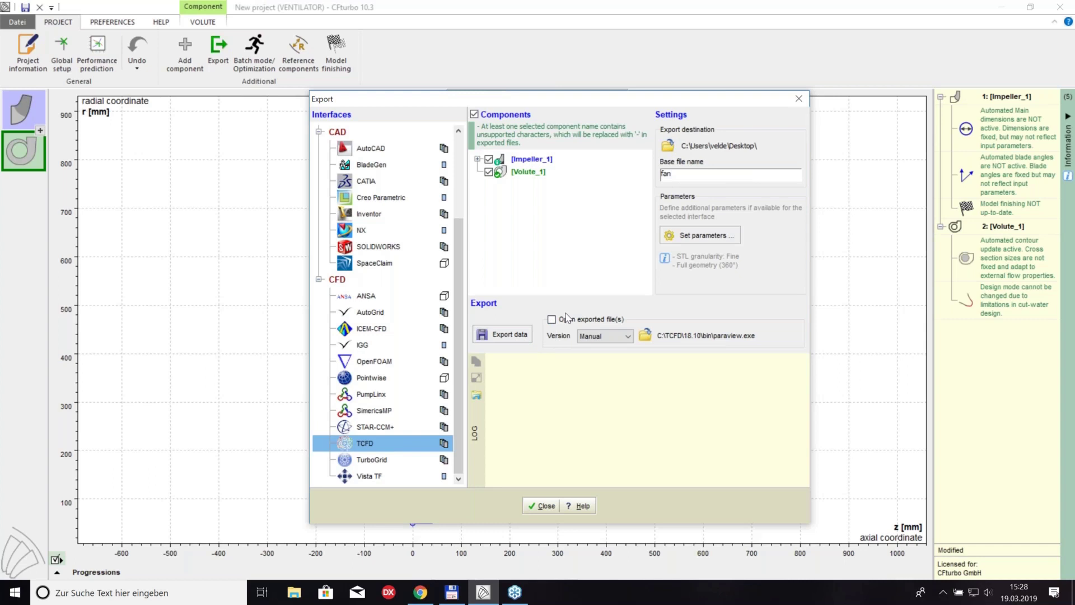
click(506, 338)
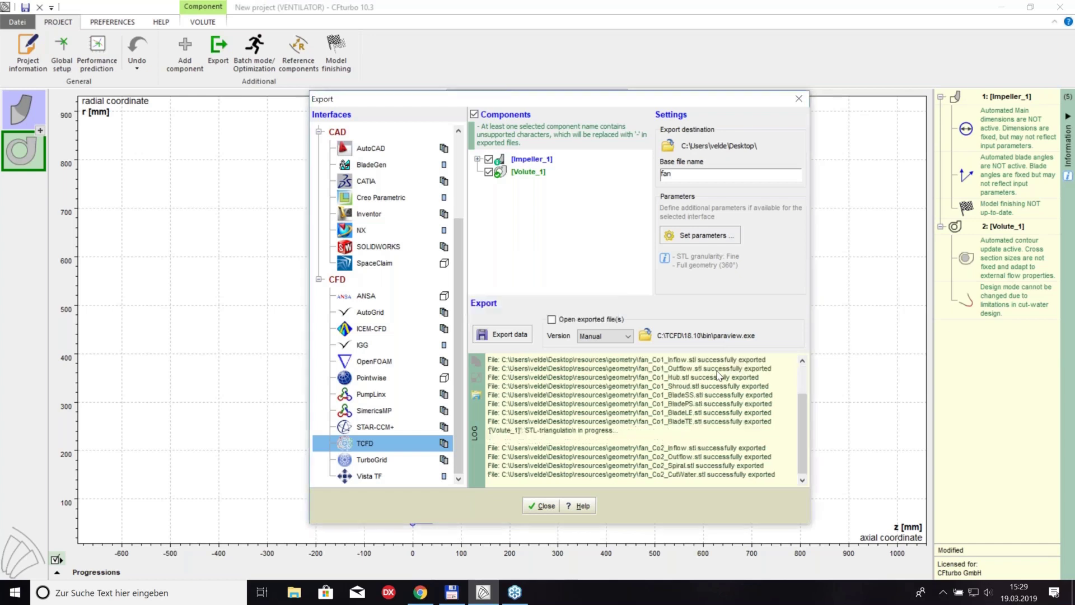
click(545, 510)
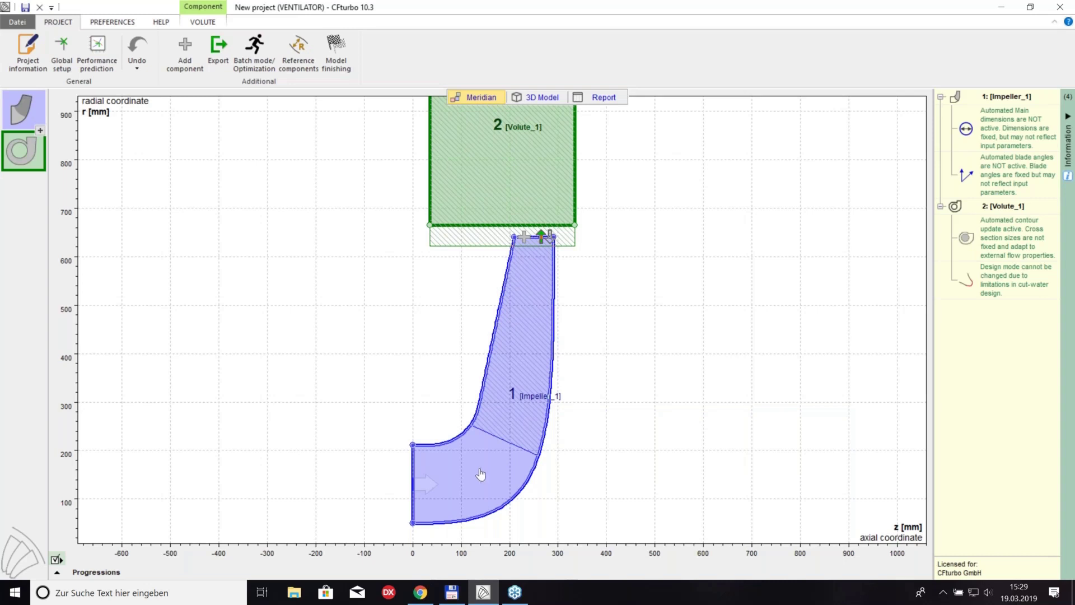
Add a new stator upstream of the impeller inlet, accept the global setup notice, and choose Axial diffuser as the stator type
click(443, 472)
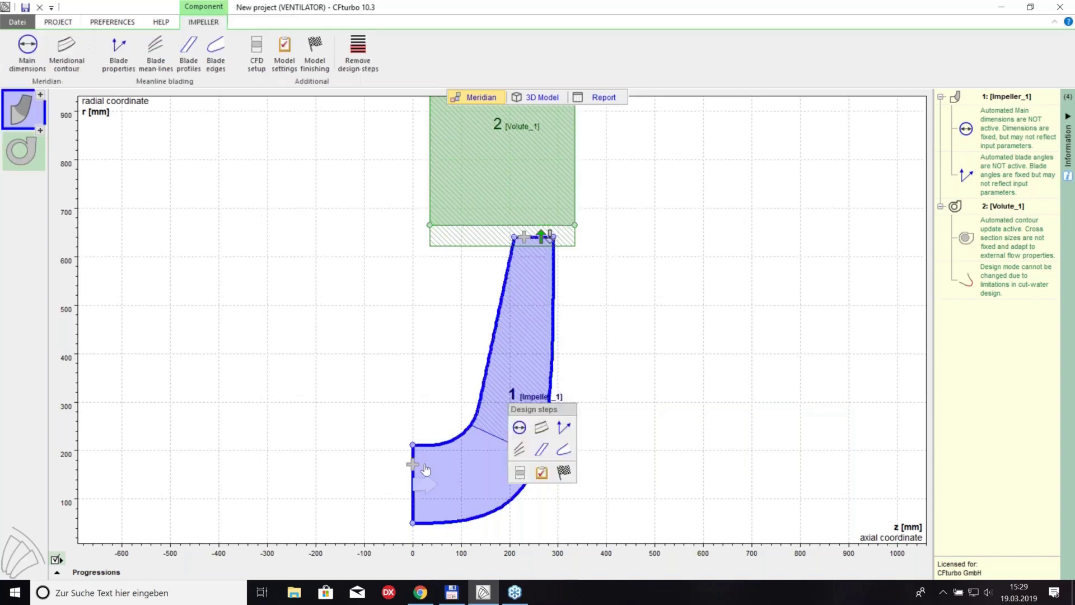
right_click(408, 472)
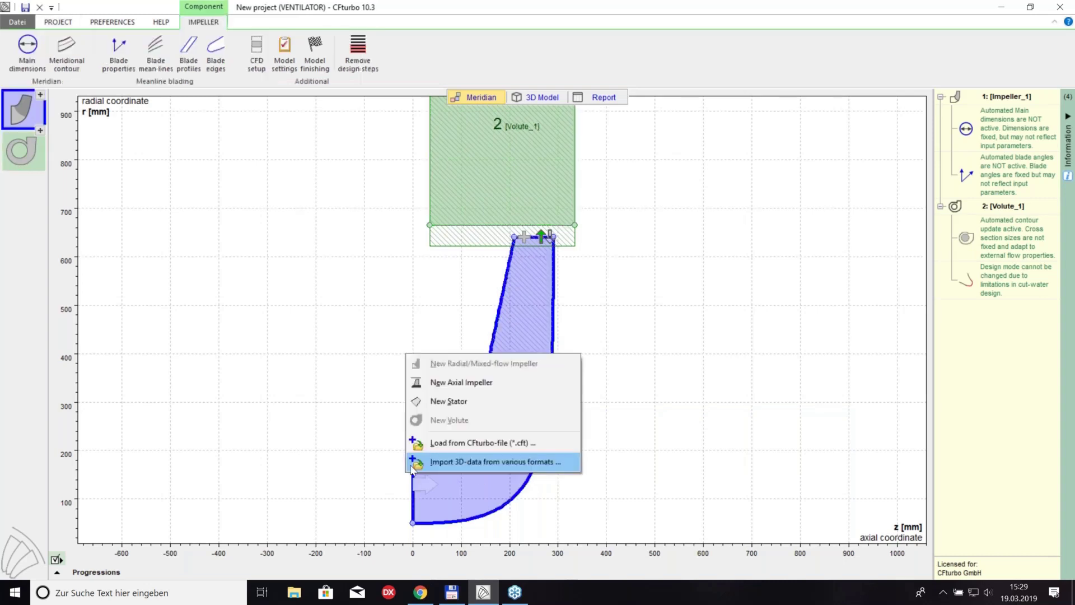
click(447, 401)
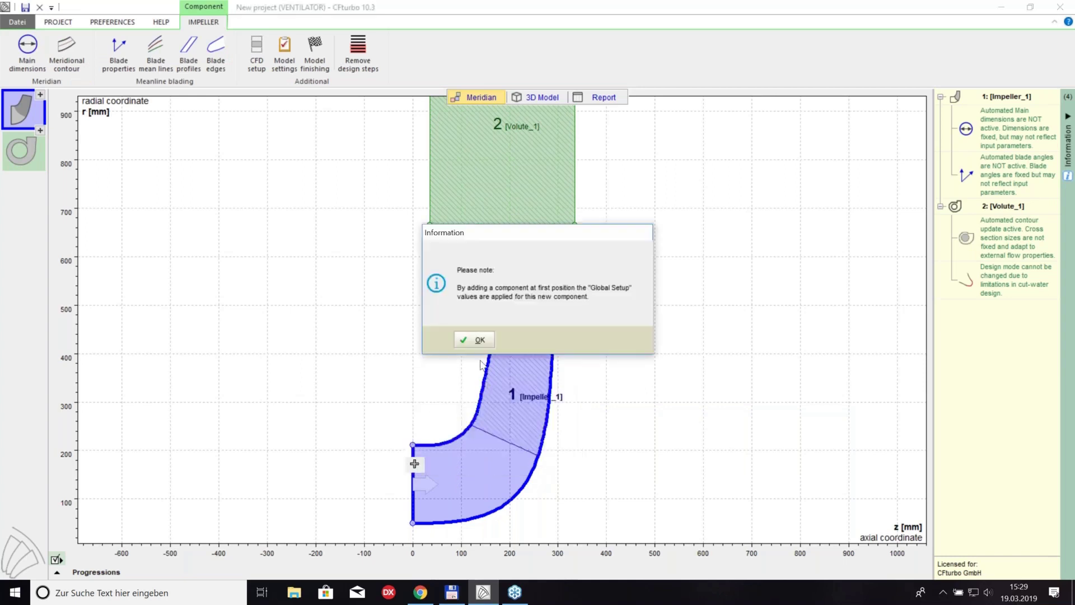
click(484, 339)
click(411, 185)
click(368, 216)
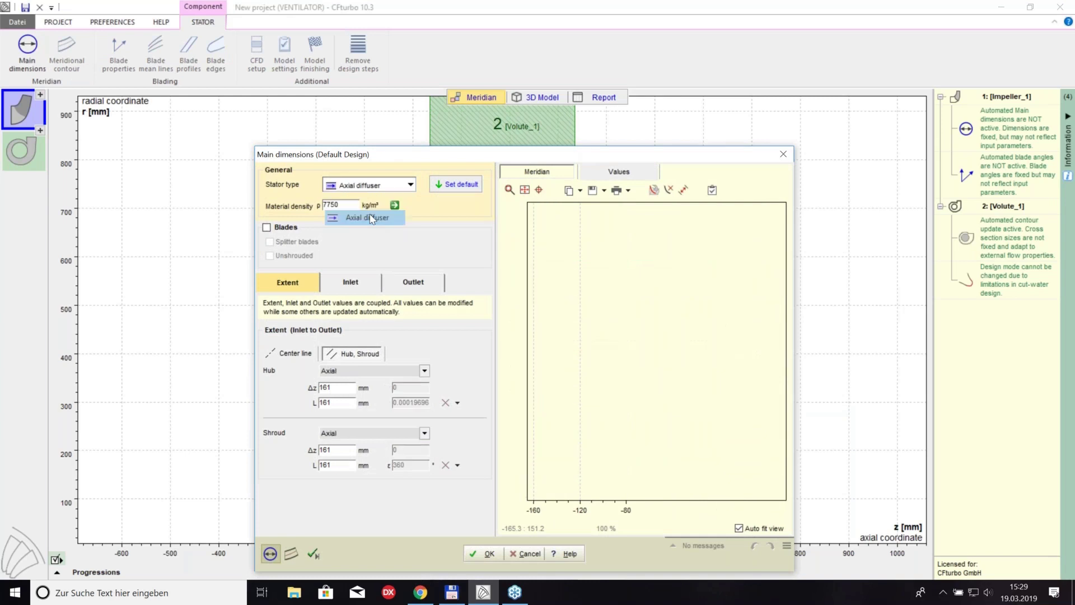
Give the stator a center line length L of 800 mm and set its hub dimension at the inlet to 0
click(334, 434)
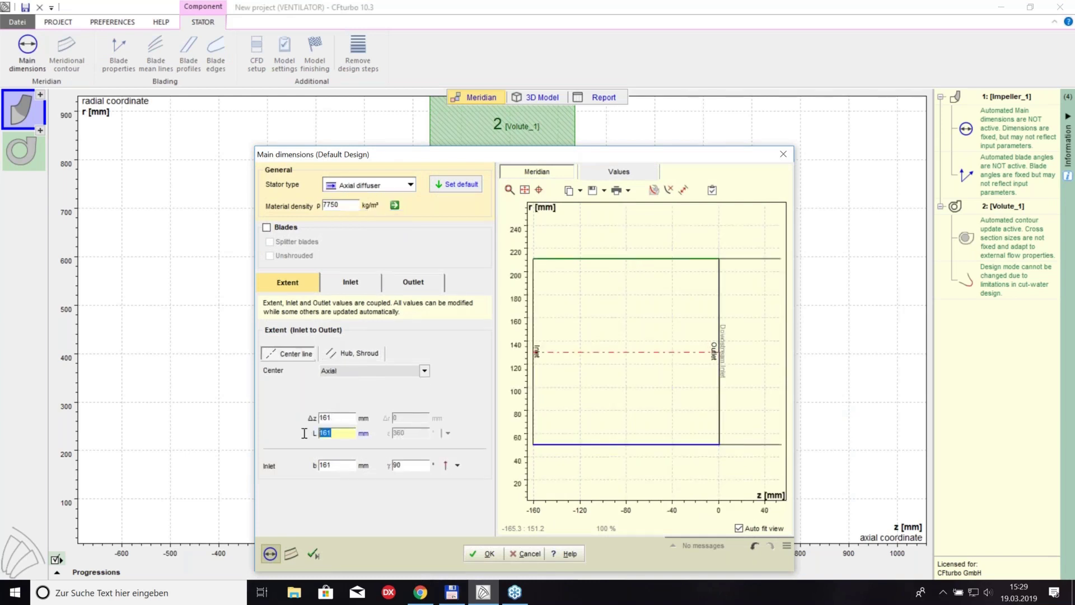
text(800)
click(361, 286)
drag(421, 337, 396, 334)
text(0)
Set the stator's outlet offsets to Δr -50 mm at the hub and Δz -10 mm at both hub and shroud
click(413, 283)
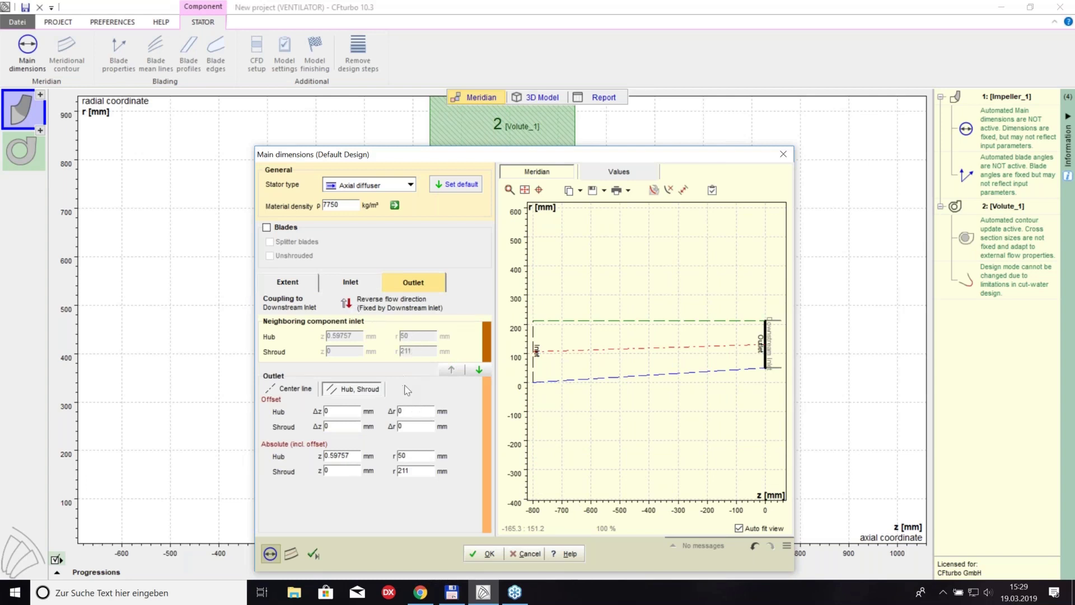
drag(412, 411, 392, 413)
text(-50)
click(341, 411)
text(-10)
click(324, 427)
text(-10)
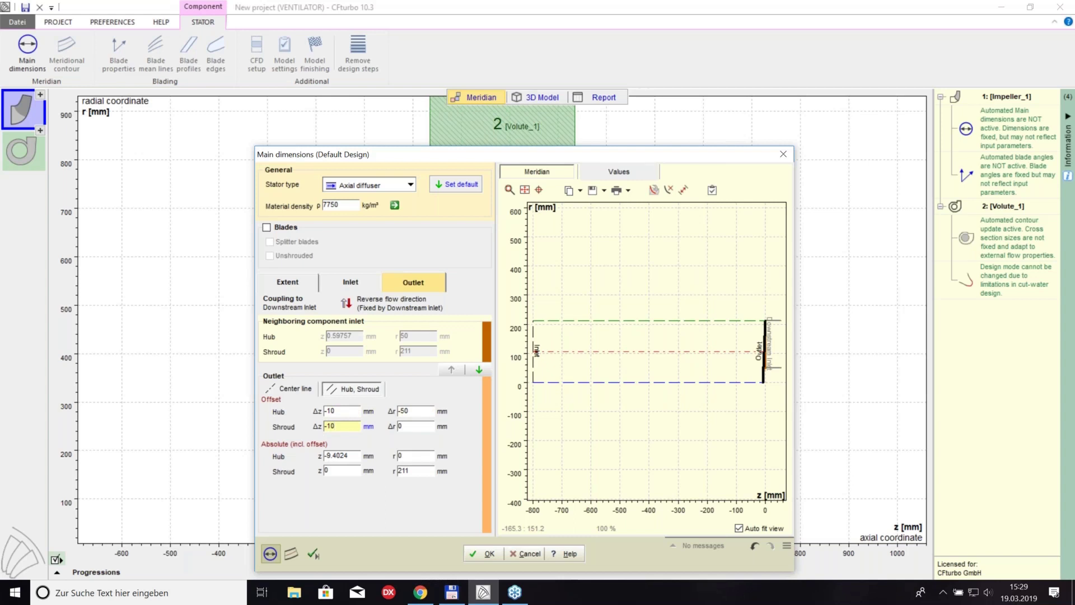
Activate the solid design for hub and shroud in the stator's meridional contour and accept it
click(291, 555)
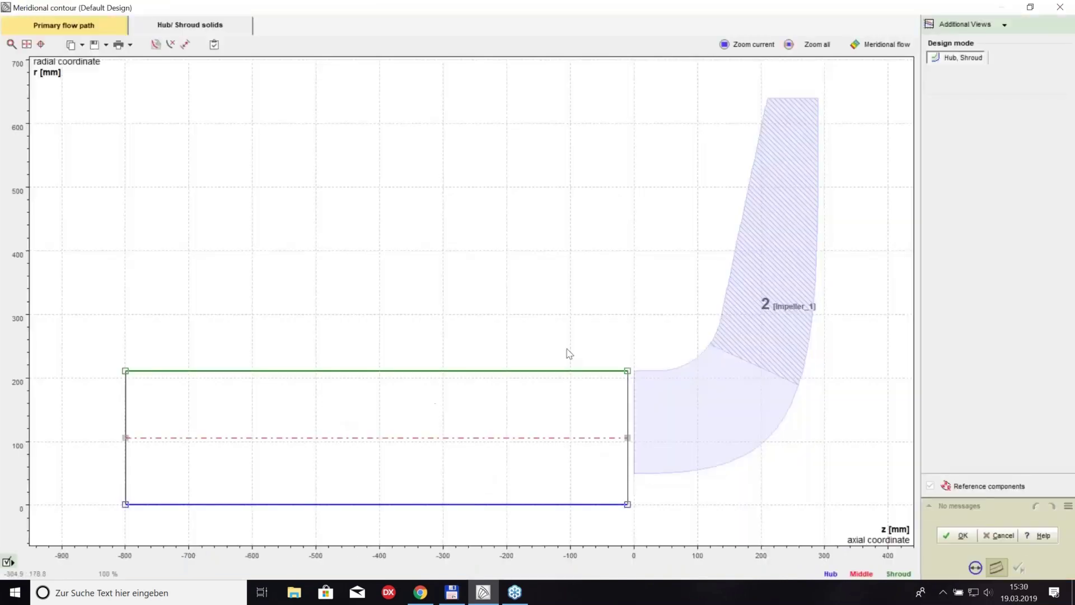
click(235, 29)
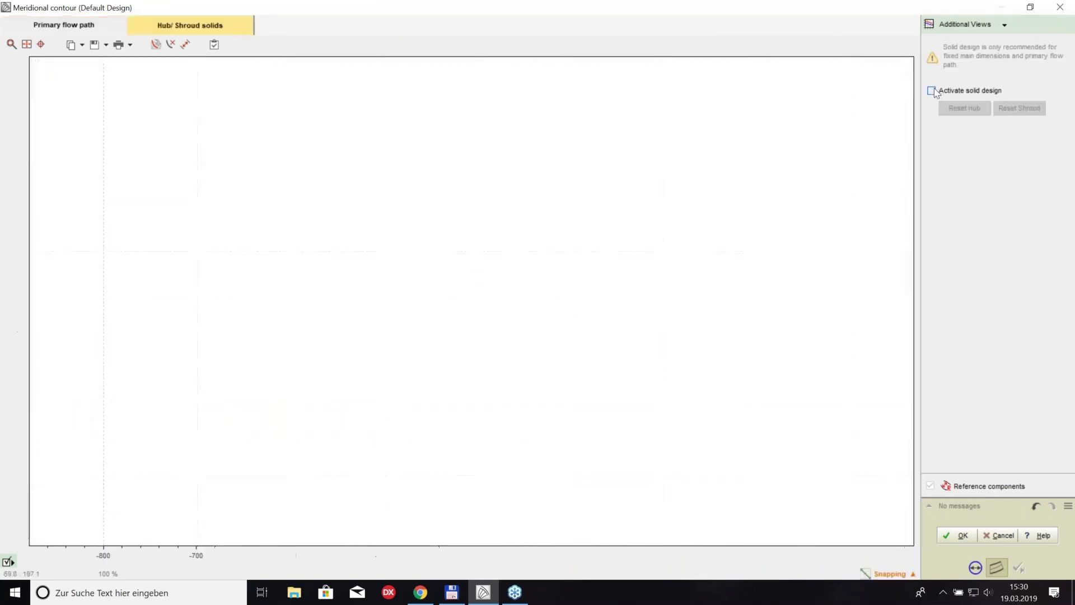
click(932, 91)
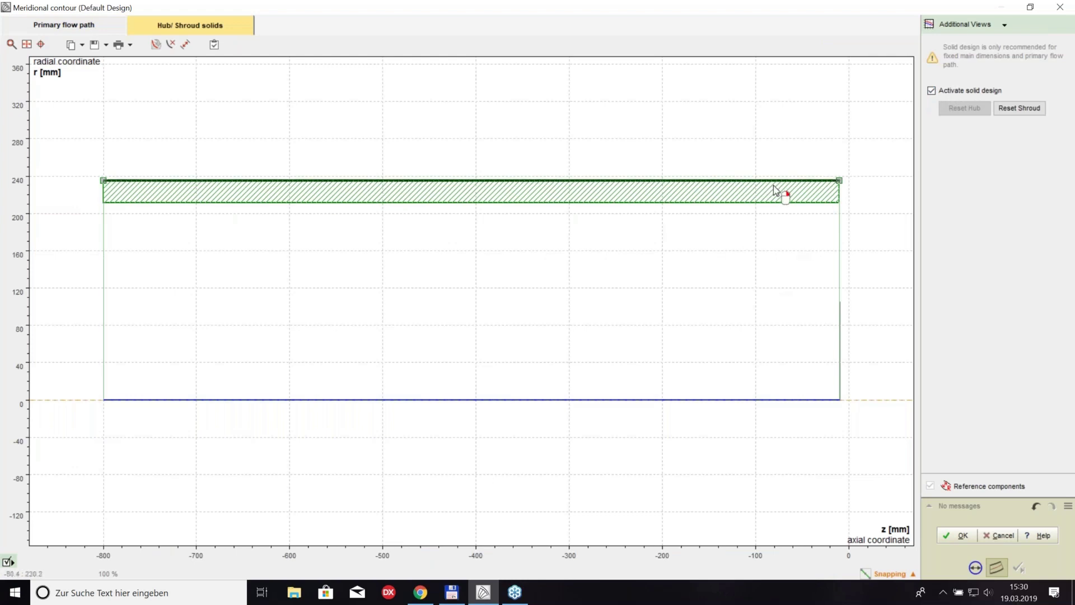
click(961, 535)
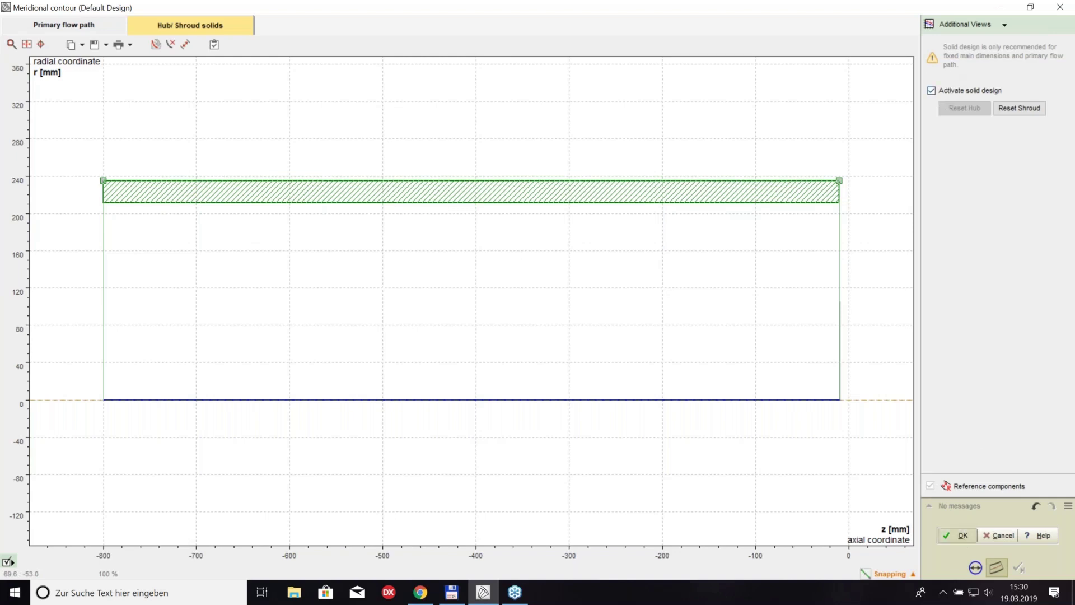
Activate the solid design for hub and shroud in the impeller's meridional contour
click(652, 448)
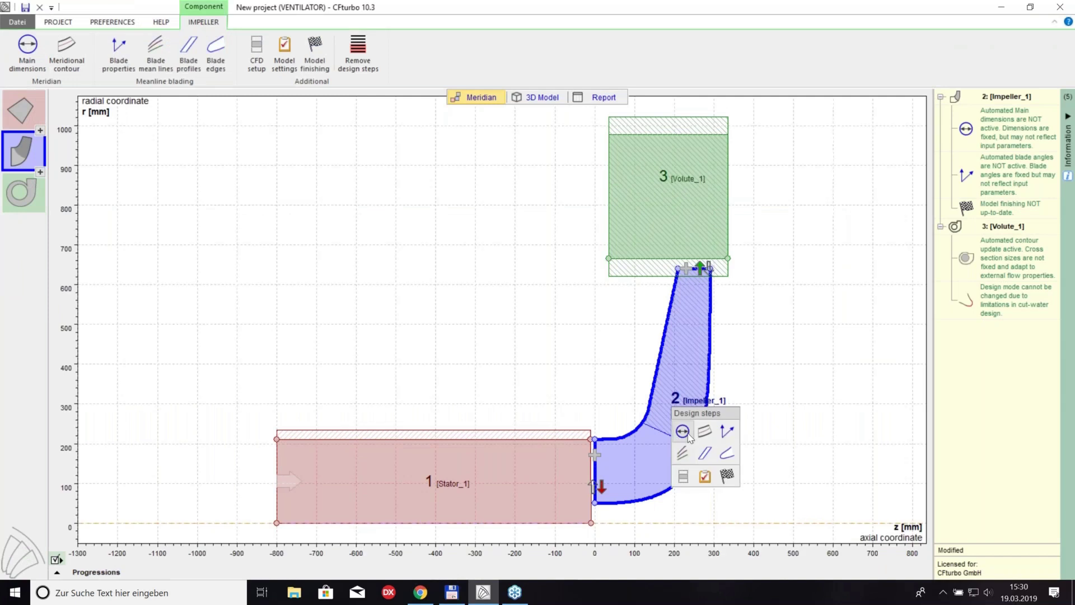
click(706, 431)
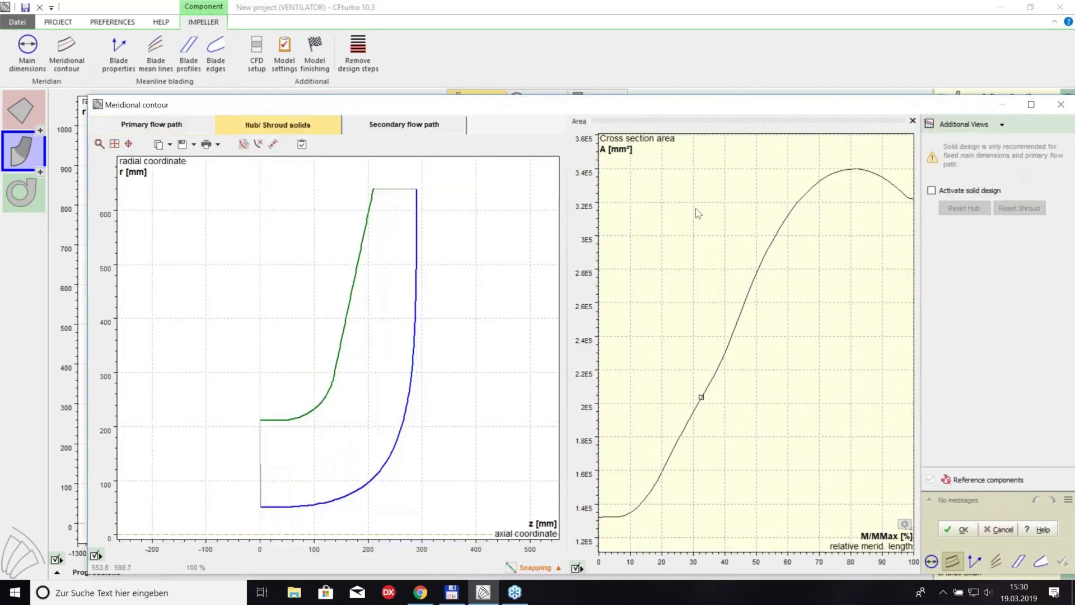
click(931, 190)
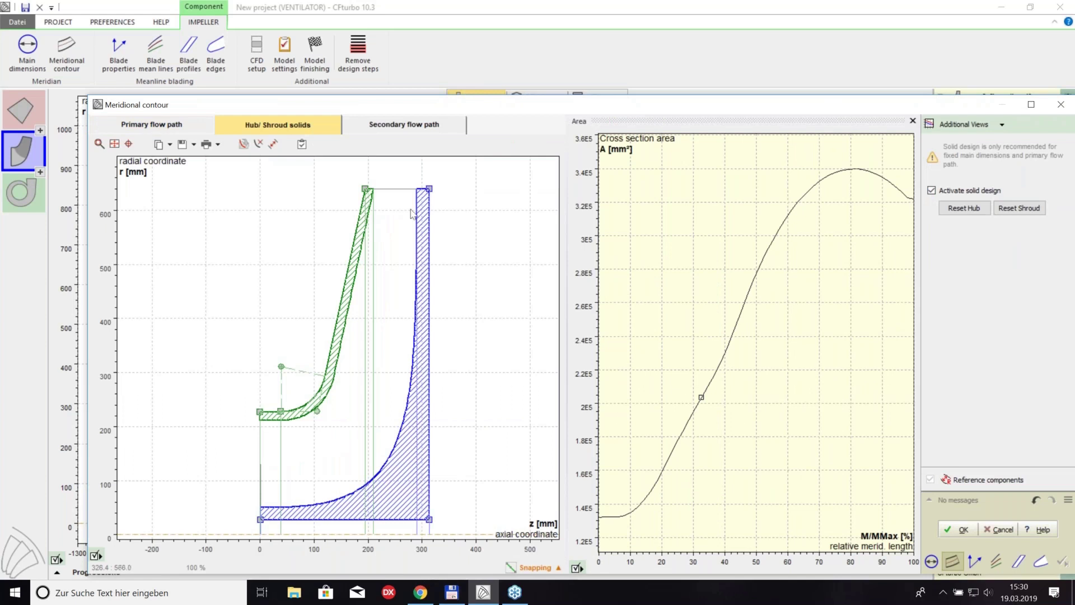
Activate the impeller's secondary flow path design and reshape the hub casing, with its inner points at a radius of about 370 mm and its wall aligned with the volute
click(427, 128)
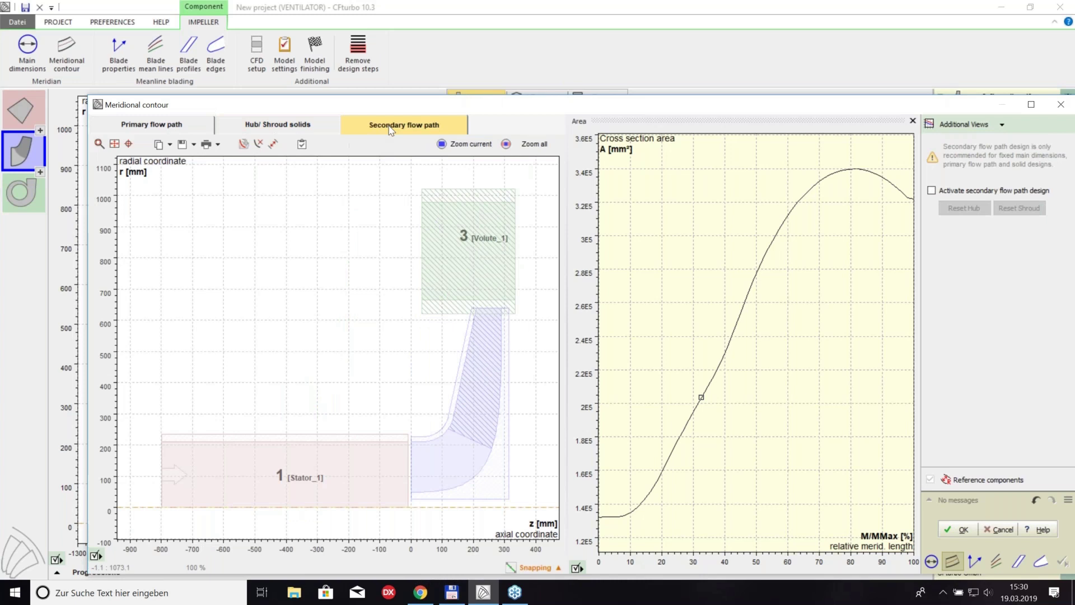
click(932, 191)
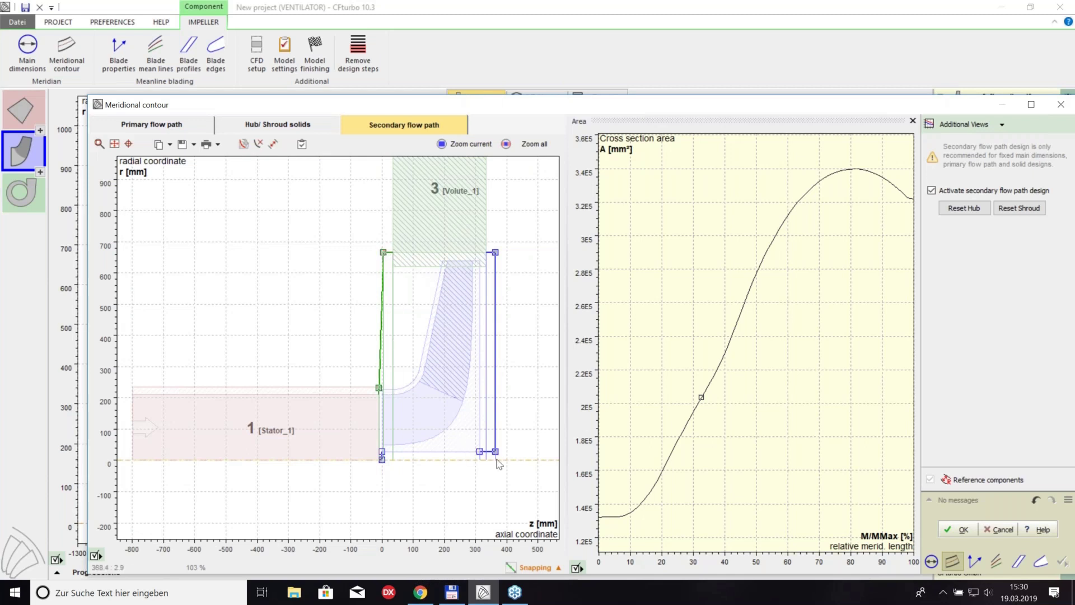
drag(480, 451, 488, 347)
drag(496, 450, 481, 348)
mouse_move(492, 302)
mouse_down()
mouse_move(494, 254)
mouse_move(502, 274)
mouse_move(485, 291)
mouse_up()
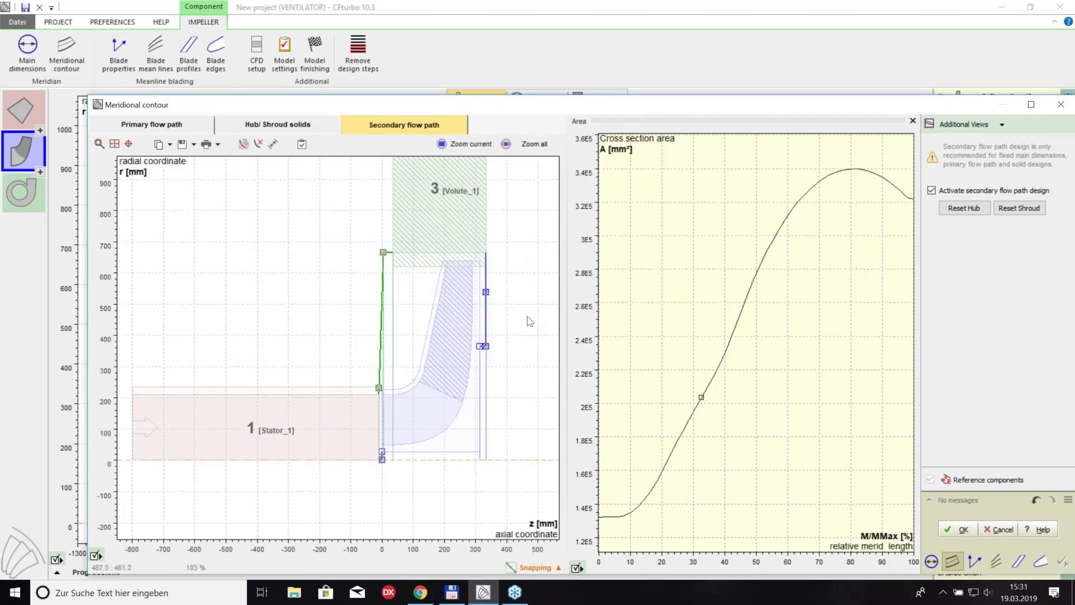
Move the shroud casing's outer corner to the impeller's outlet radius, split the line below it, and place the split point at z about 35 mm, r about 230 mm
scroll(410, 373, up, 3)
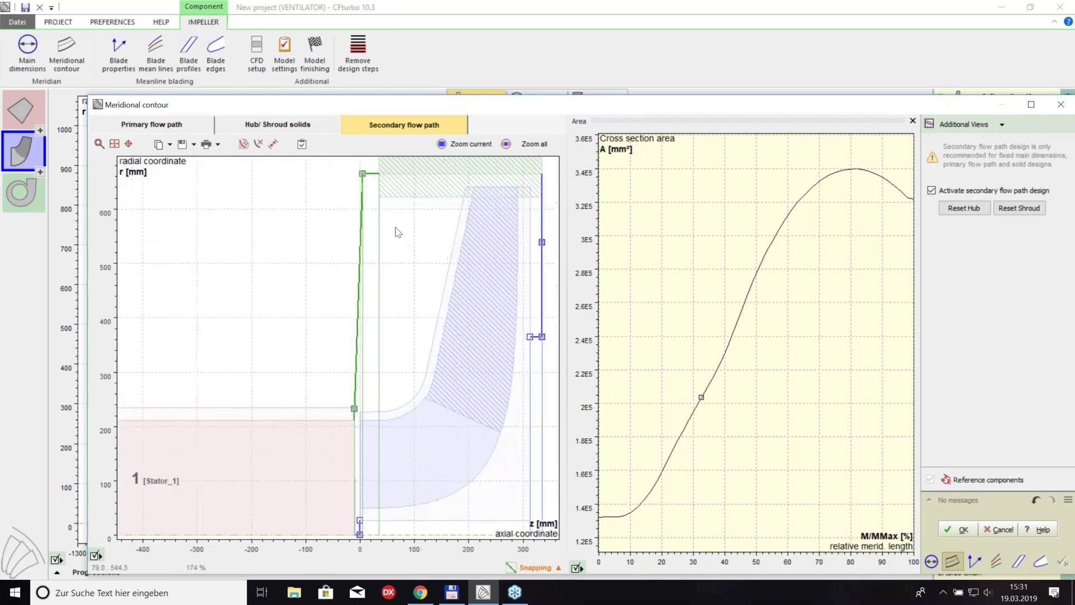
drag(362, 173, 456, 187)
right_click(367, 386)
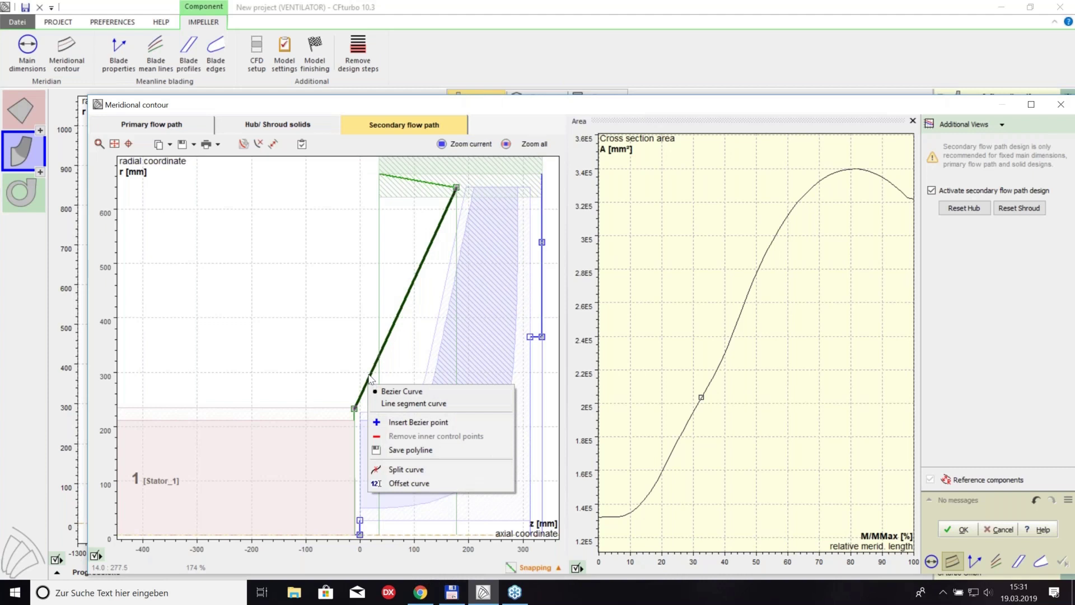
click(434, 469)
drag(366, 384, 379, 408)
Insert a Bezier point in the long shroud casing line and move it to z about 115 mm, r about 265 mm so the curve follows the impeller shroud
right_click(400, 352)
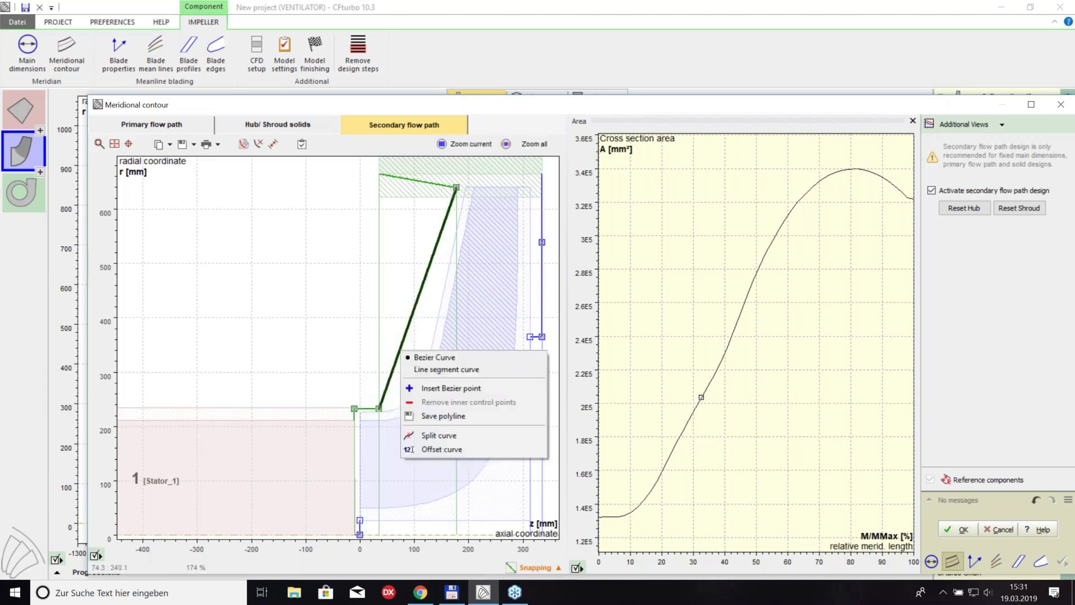
click(455, 388)
drag(403, 352, 422, 391)
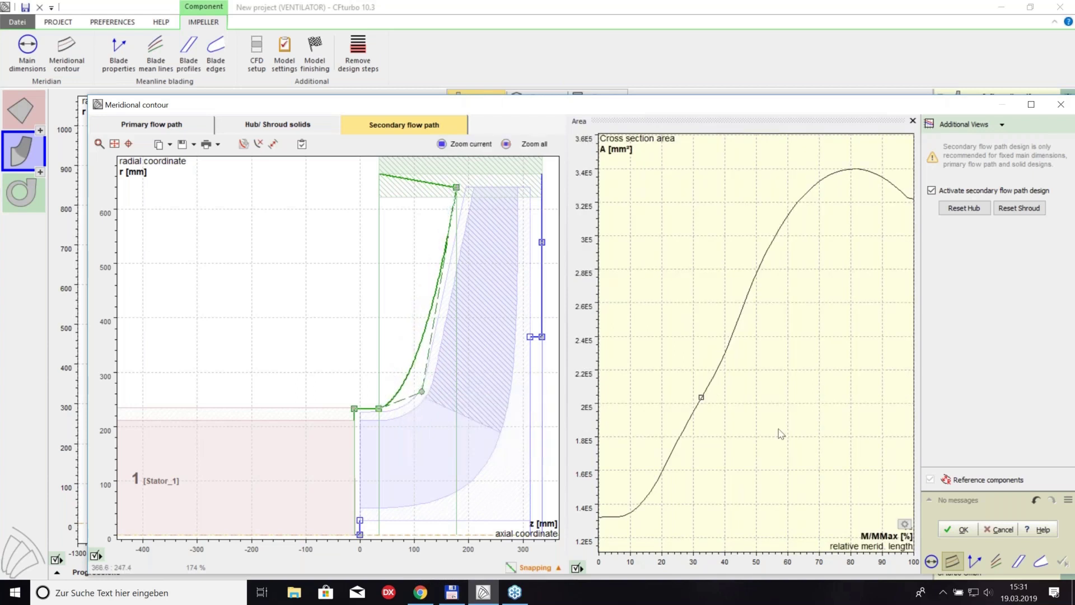
Split the outermost shroud casing line, place its new point at the volute's edge on the impeller's outlet radius, and accept the contour
right_click(426, 190)
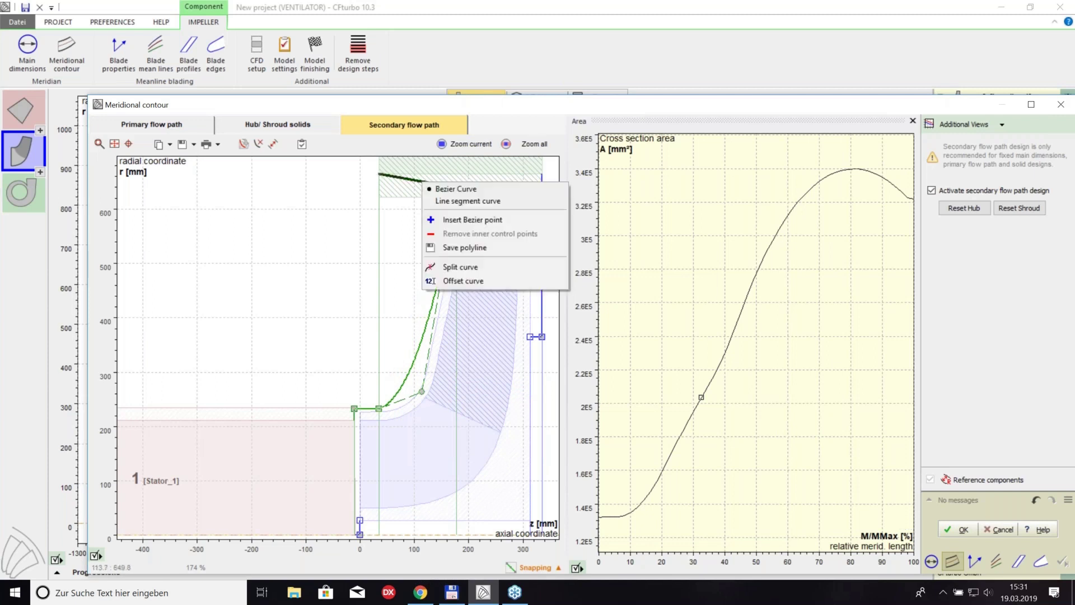
click(455, 266)
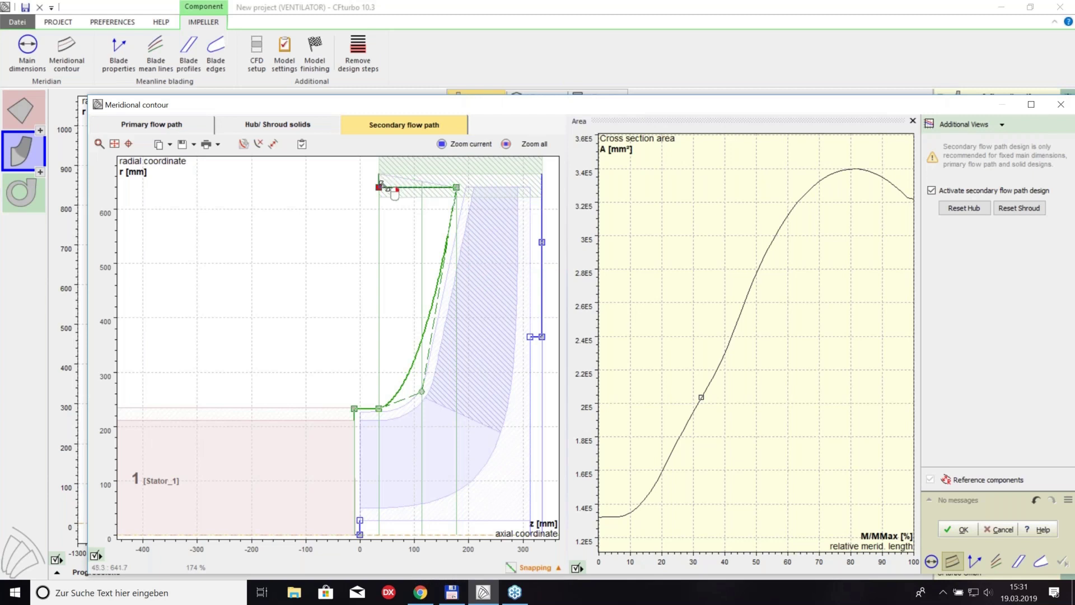
click(959, 529)
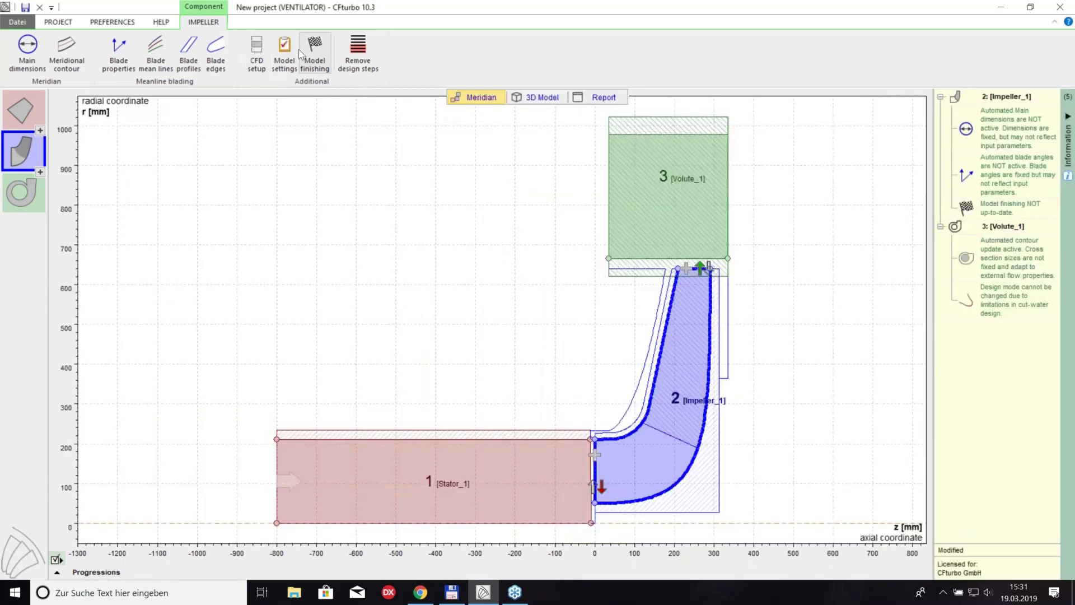
Run the project's model finishing and inspect the stator and impeller in the 3D model from the side with the Material domain solids view
click(63, 22)
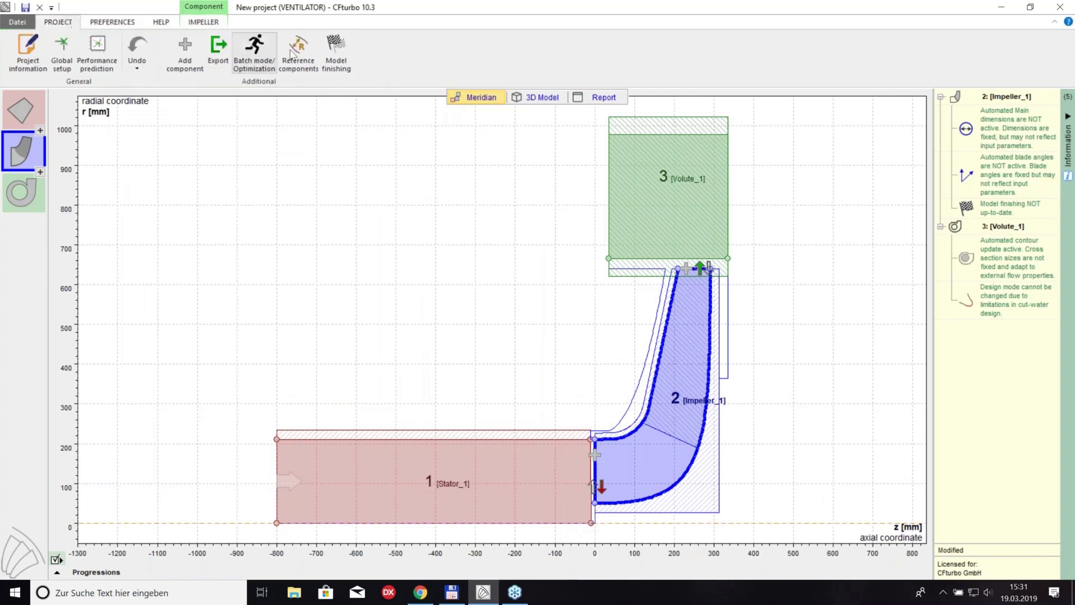
click(336, 51)
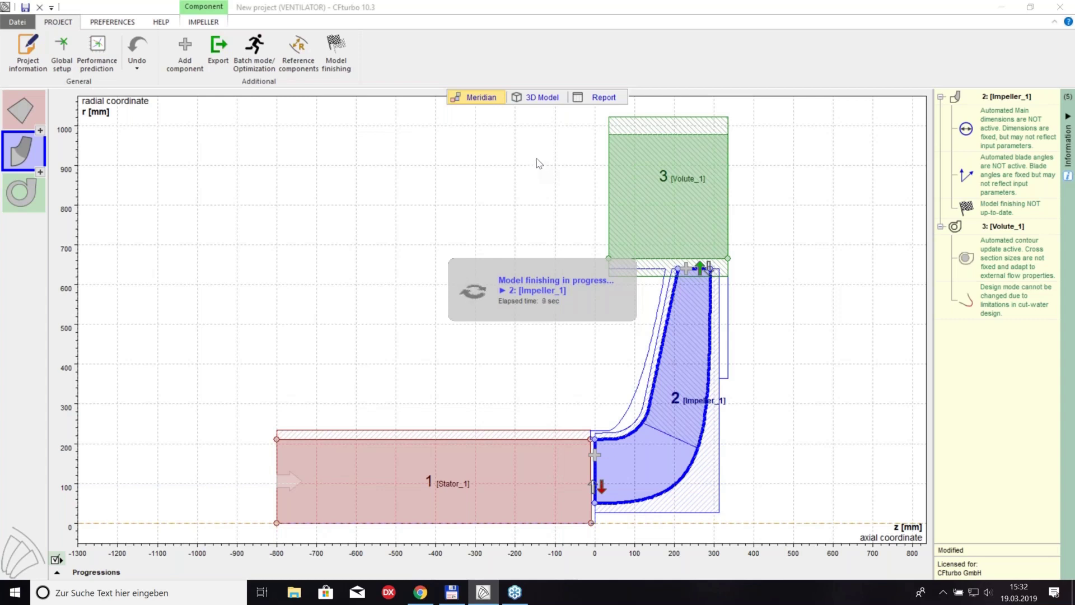
click(537, 101)
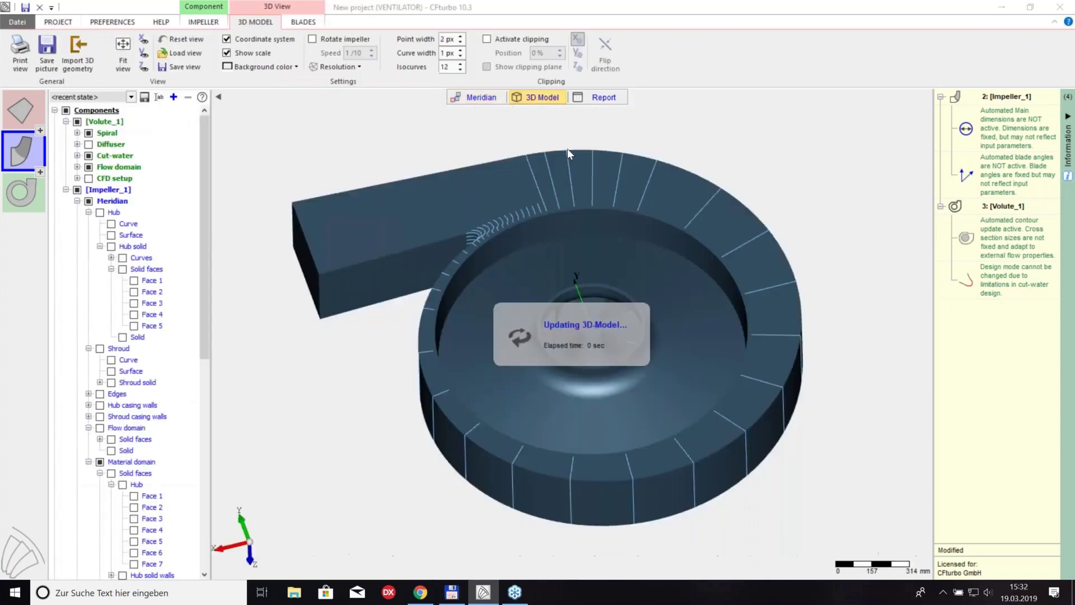
click(130, 97)
click(115, 142)
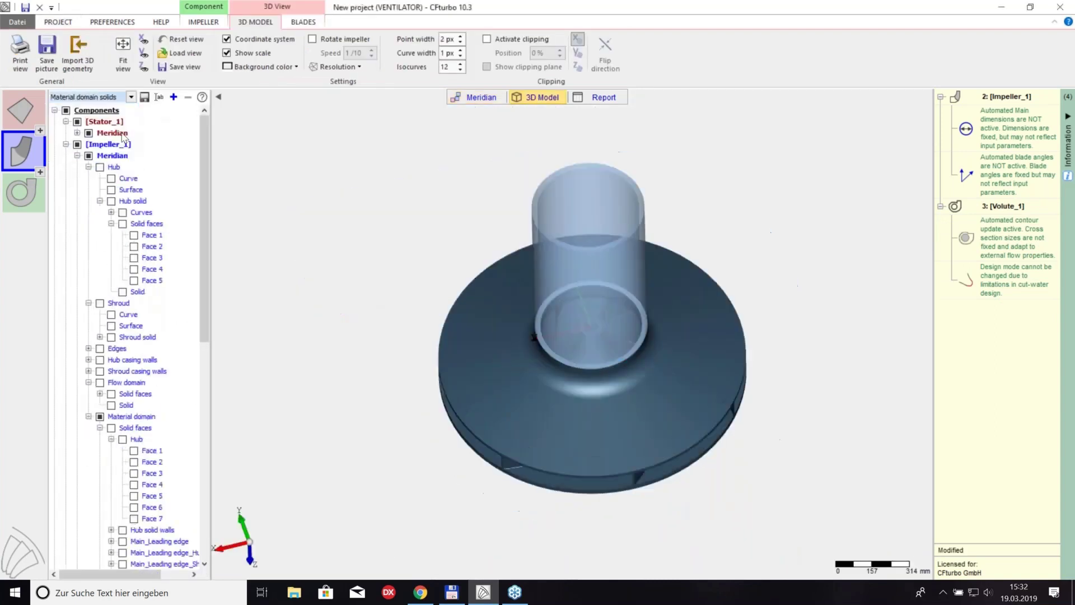
drag(487, 352, 547, 232)
scroll(578, 322, up, 4)
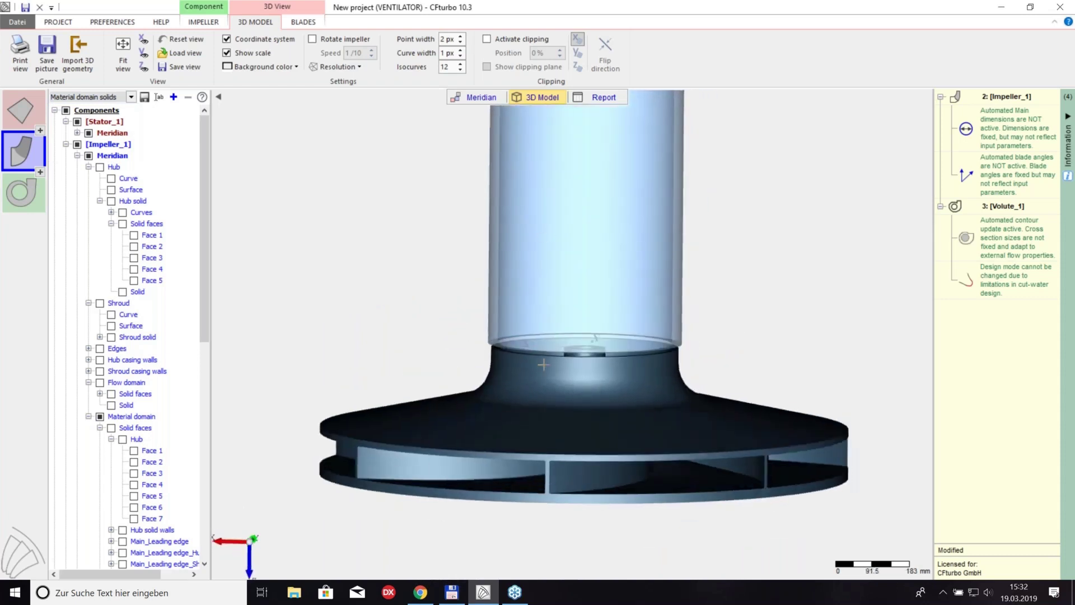
Show the geometric properties of the impeller's material domain solid, then close the report
drag(509, 420, 408, 413)
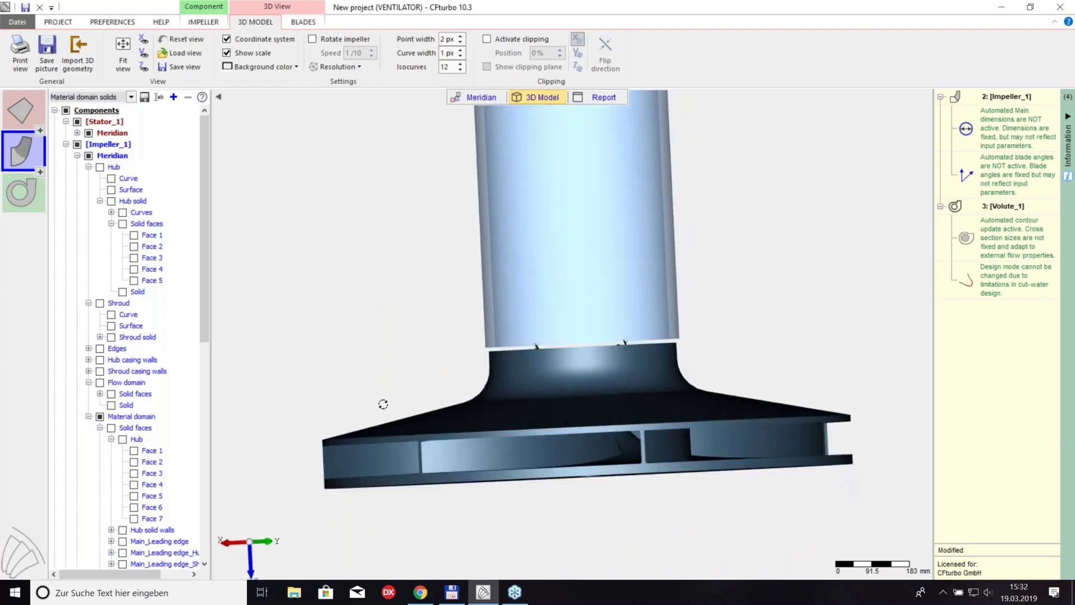
drag(202, 307, 224, 441)
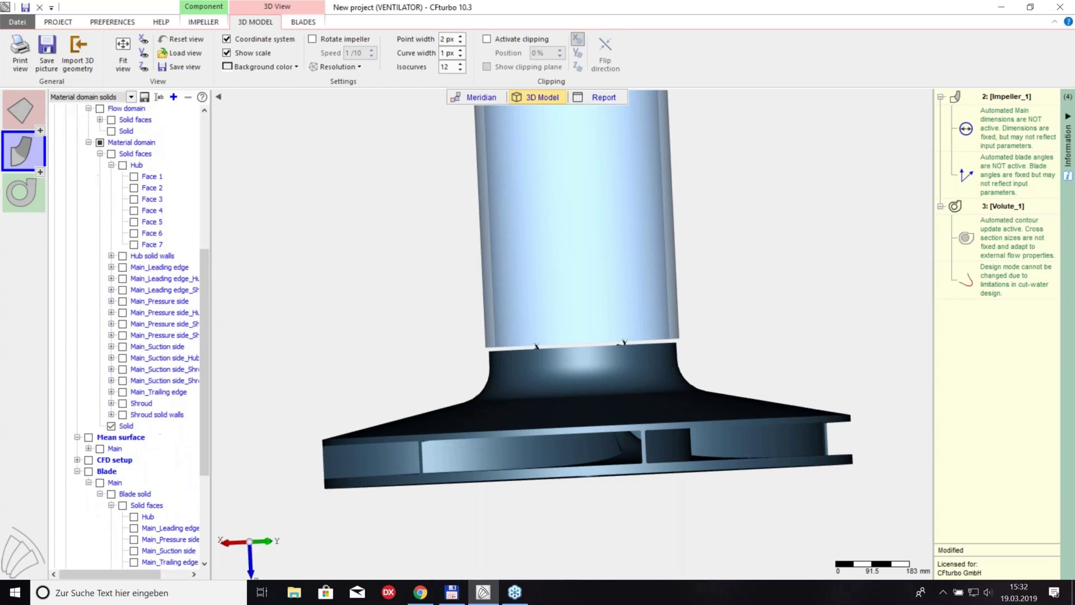
click(127, 427)
right_click(130, 429)
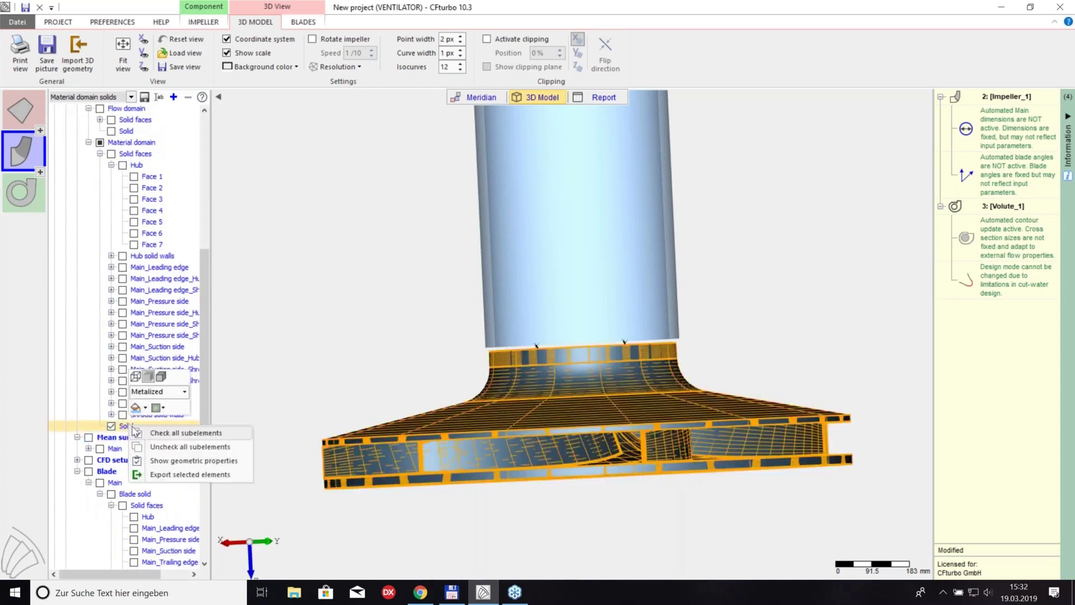
click(170, 462)
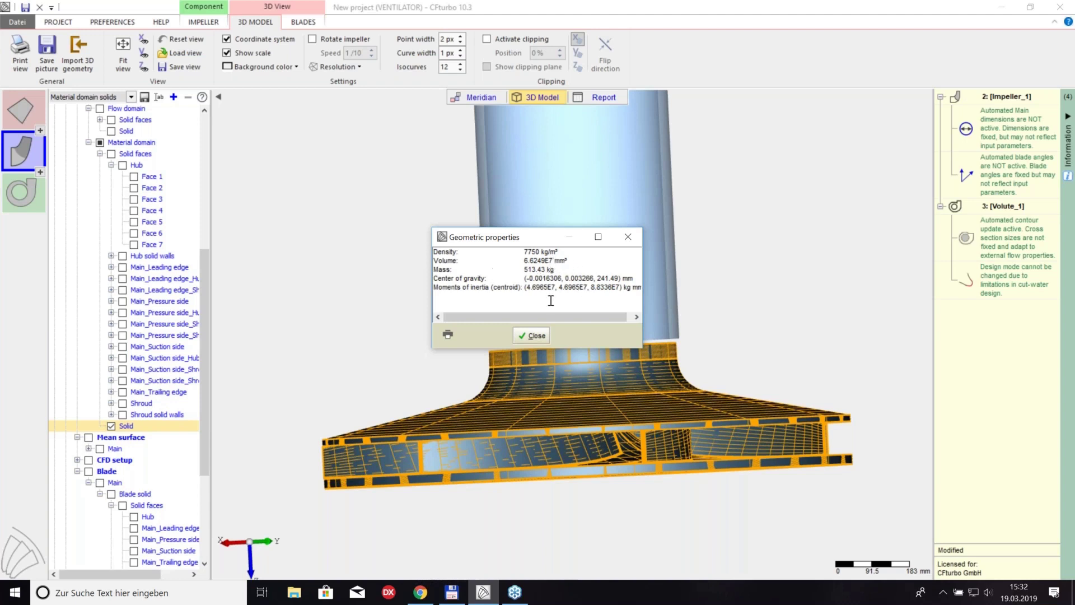
click(533, 335)
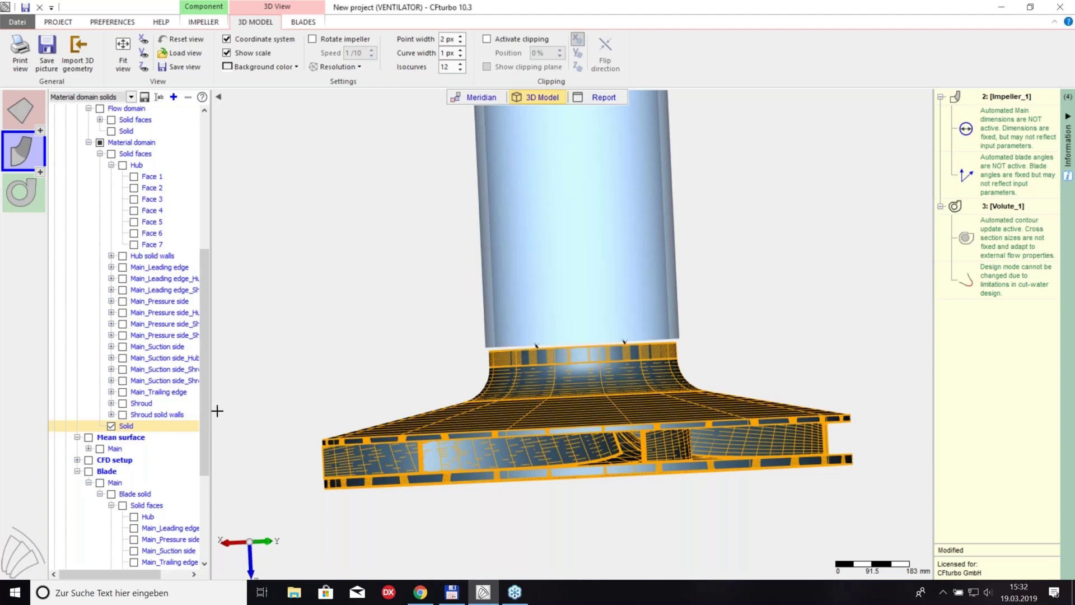
Switch the 3D model to the Flow domain solids view, activate clipping, and inspect the cut through the impeller and its secondary flow paths
click(131, 98)
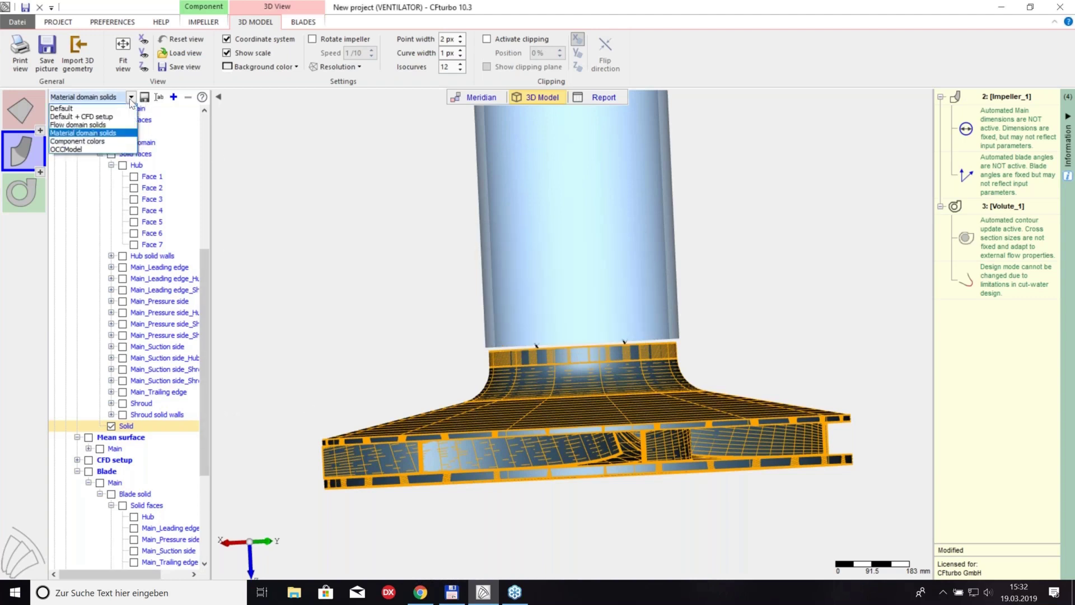
click(93, 128)
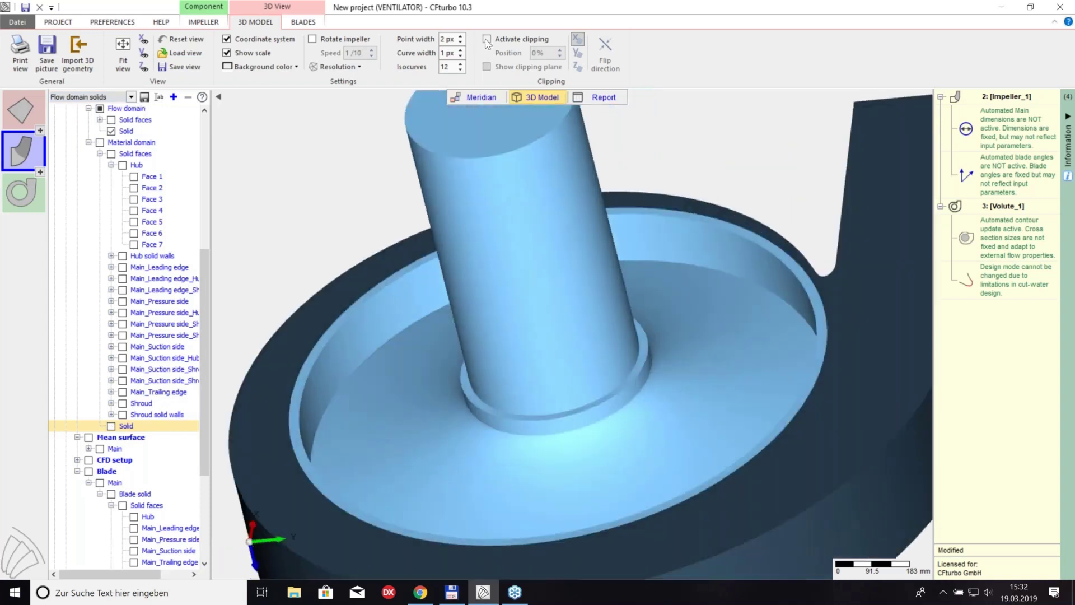
click(487, 38)
drag(576, 302, 585, 254)
scroll(552, 367, up, 2)
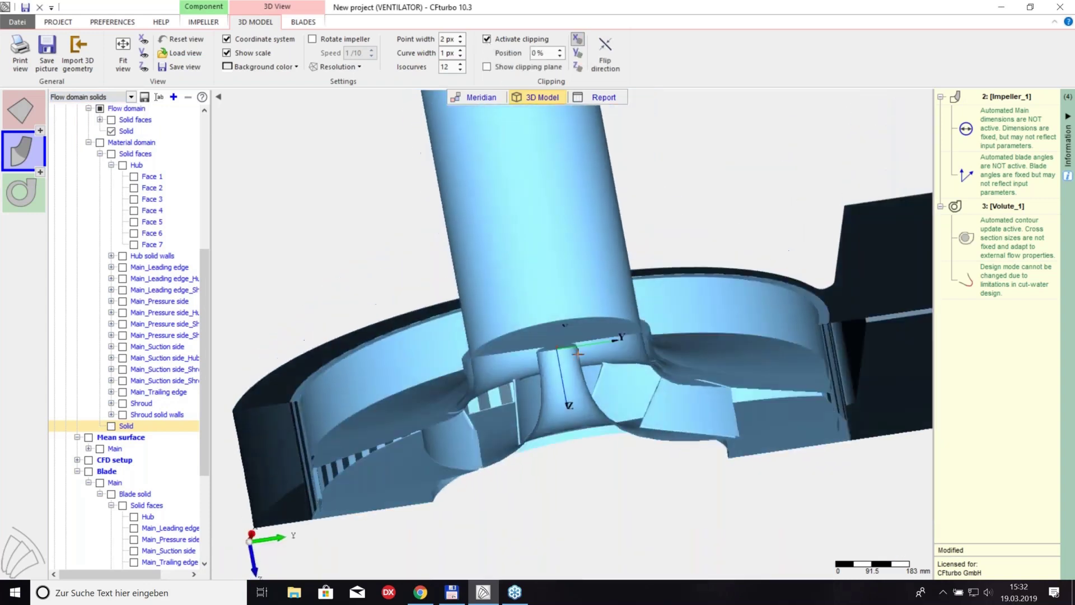
drag(552, 413, 515, 324)
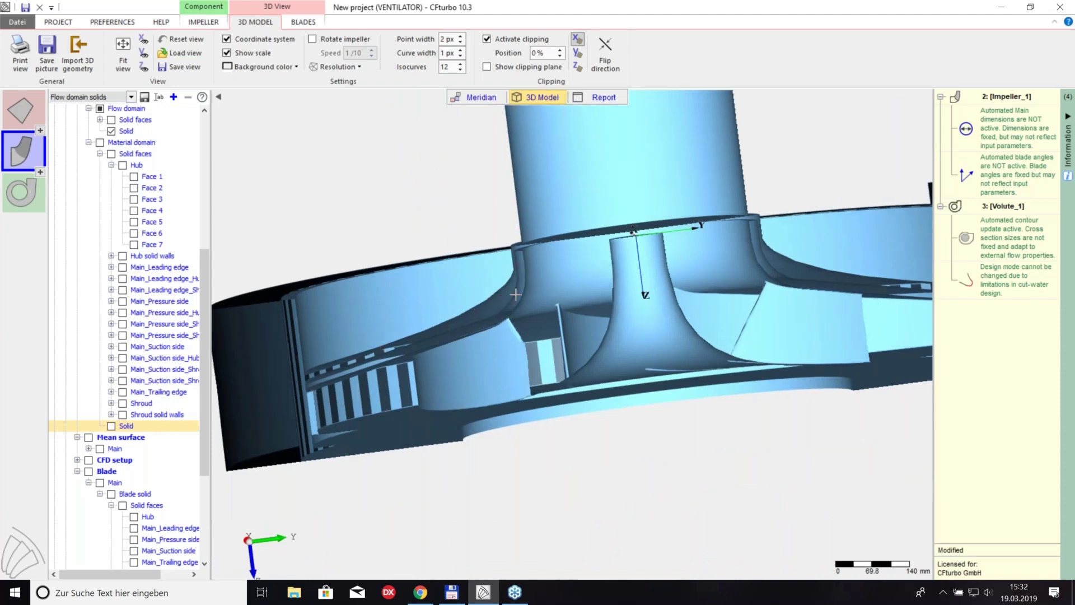
scroll(522, 263, up, 3)
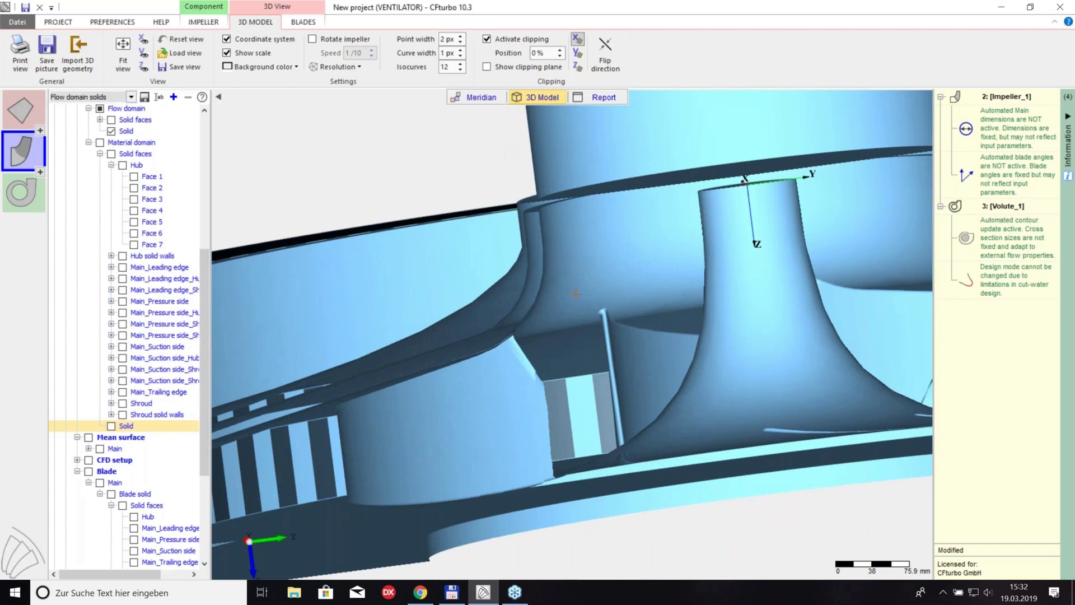
scroll(575, 293, down, 5)
drag(575, 293, 744, 328)
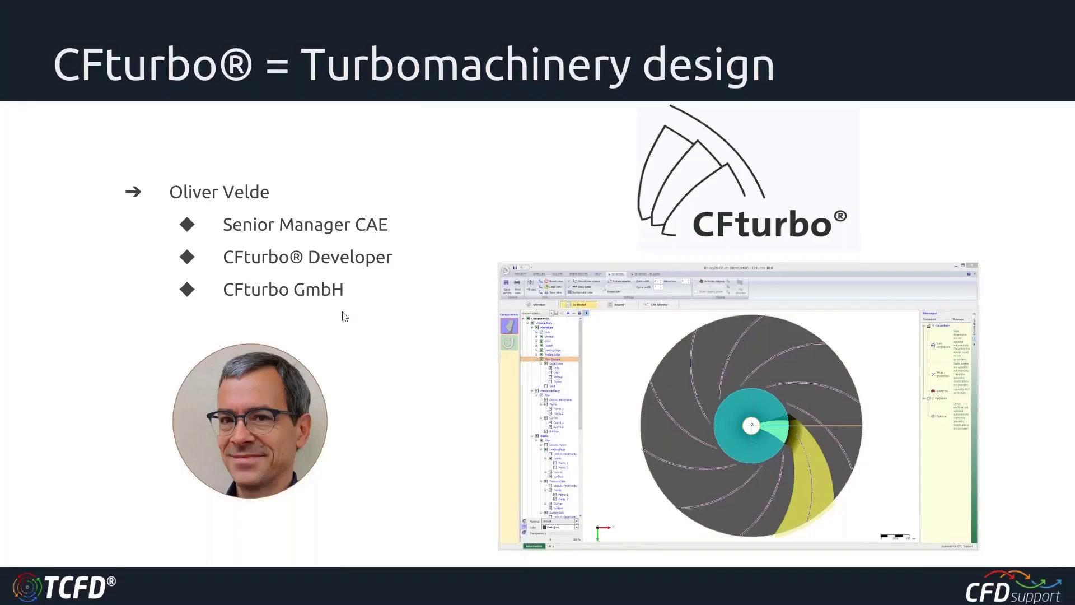
key(Left)
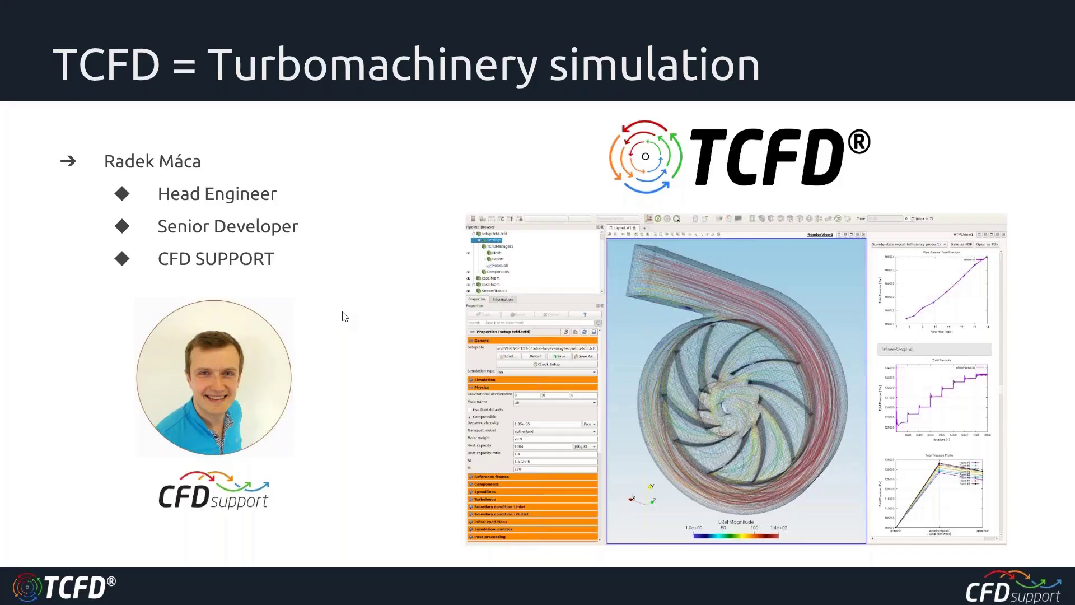
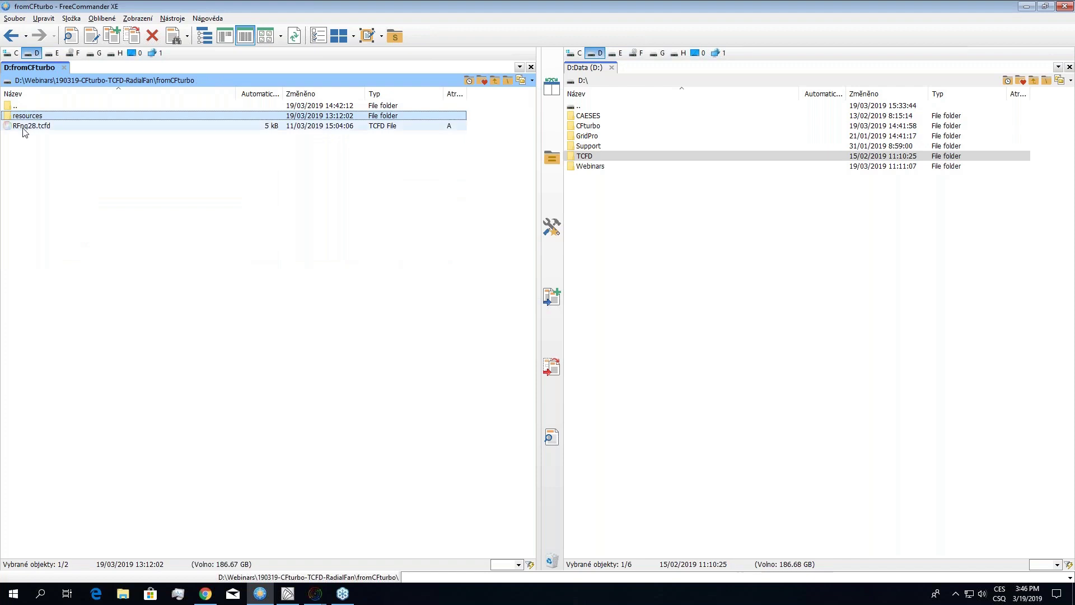
Open the exported setup file RFnq28.tcfd from the fromCFturbo folder in TCFD, maximize its window, and view the fan from behind
click(55, 129)
double_click(55, 129)
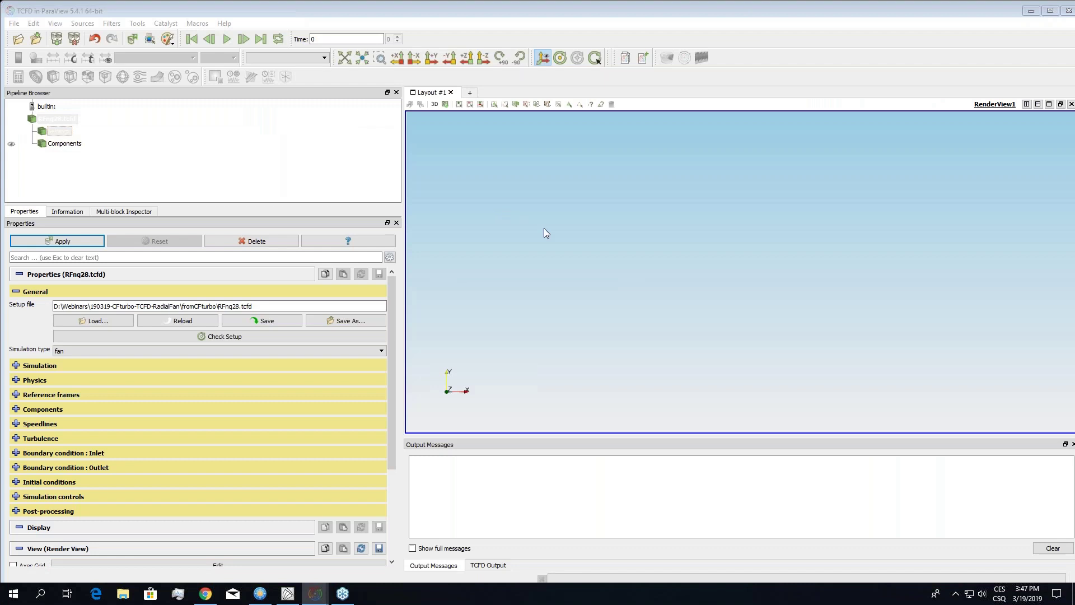
double_click(248, 9)
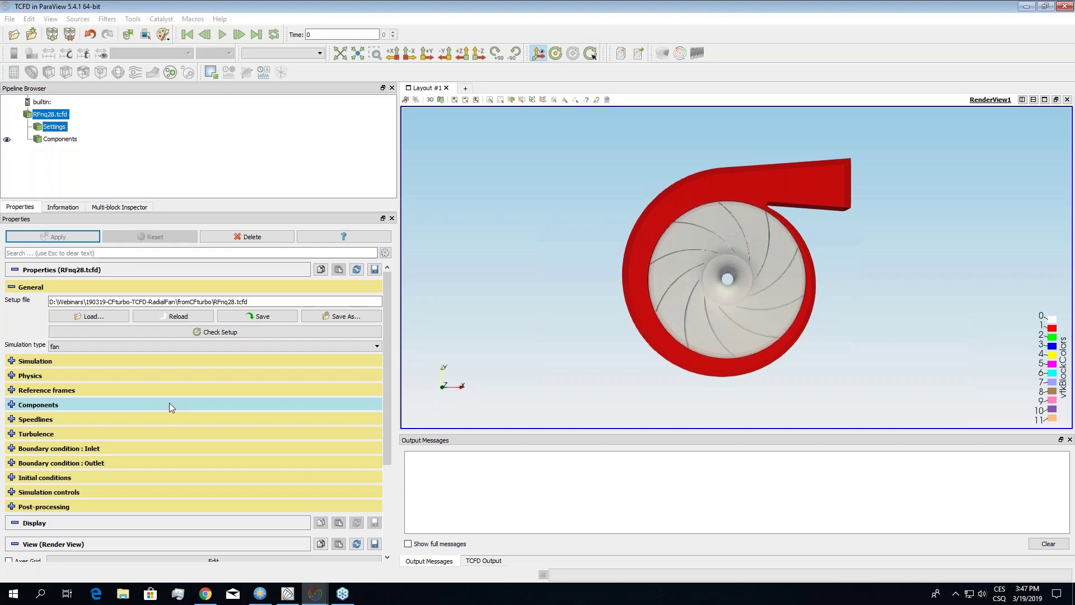
drag(783, 284, 675, 323)
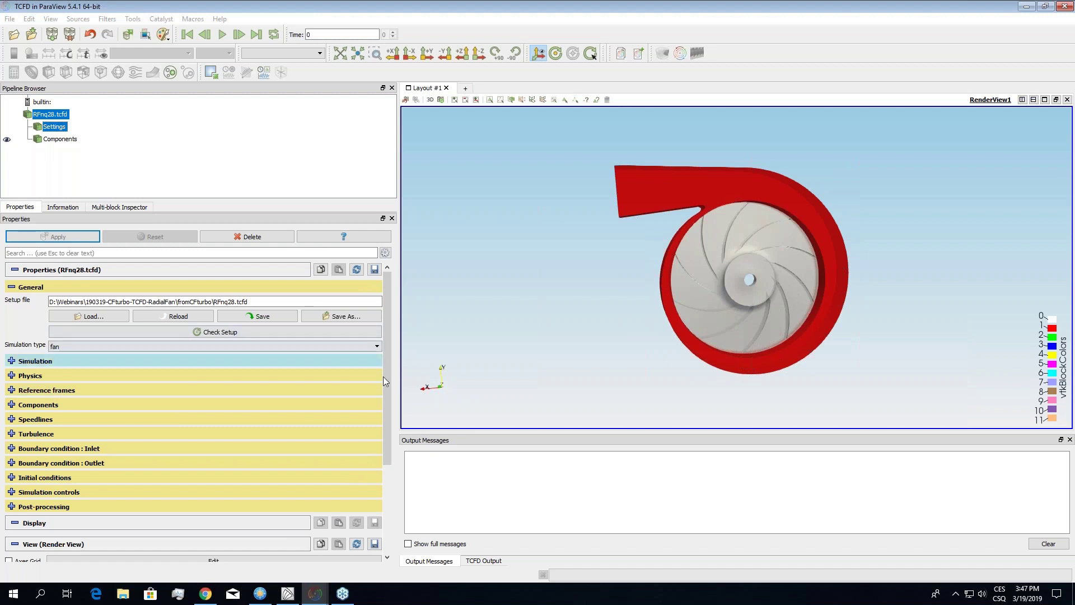
Set the simulation's processors to 16 and its numerical order to second, applying both changes
scroll(385, 386, down, 1)
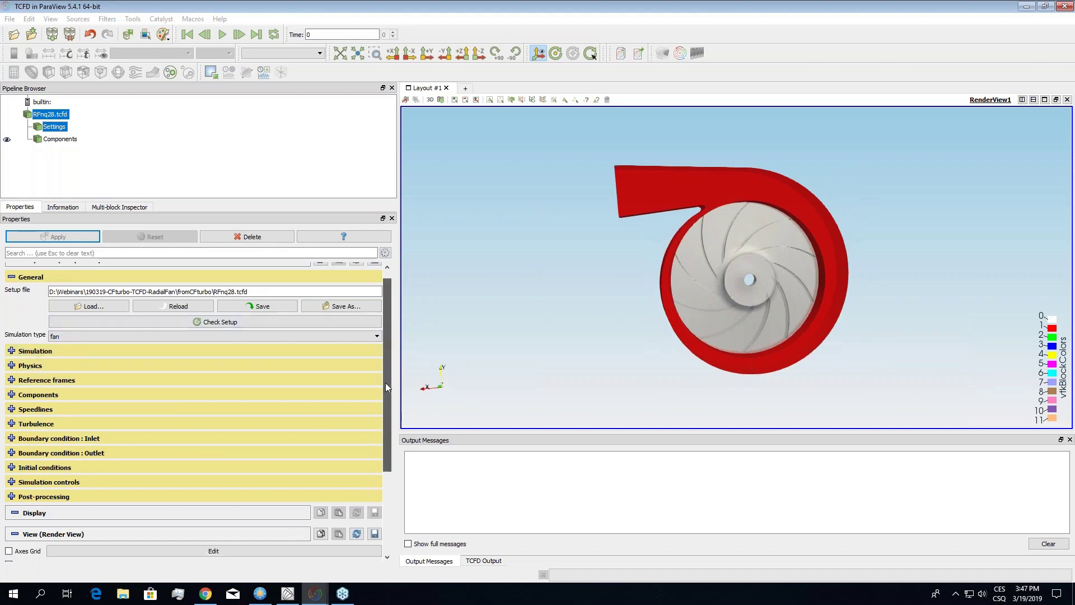
scroll(385, 378, up, 1)
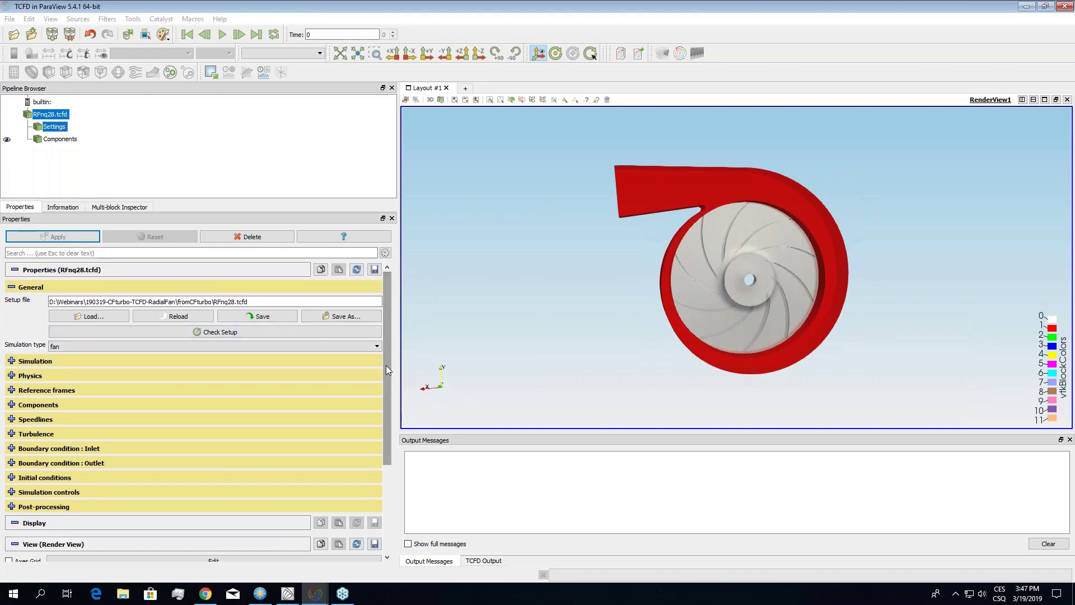
click(30, 287)
click(35, 302)
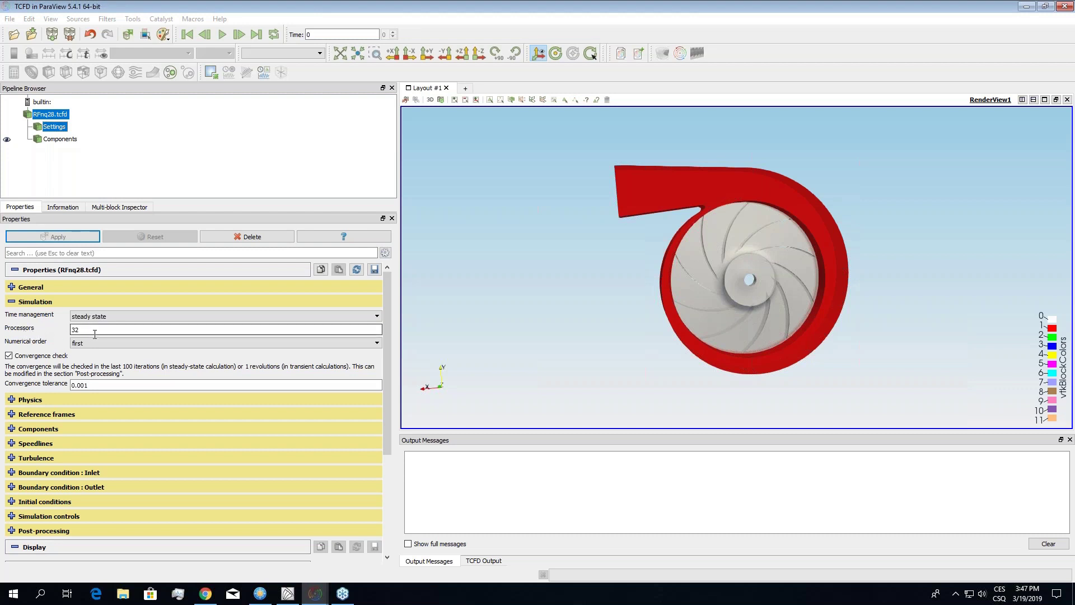
drag(94, 334, 22, 325)
text(16)
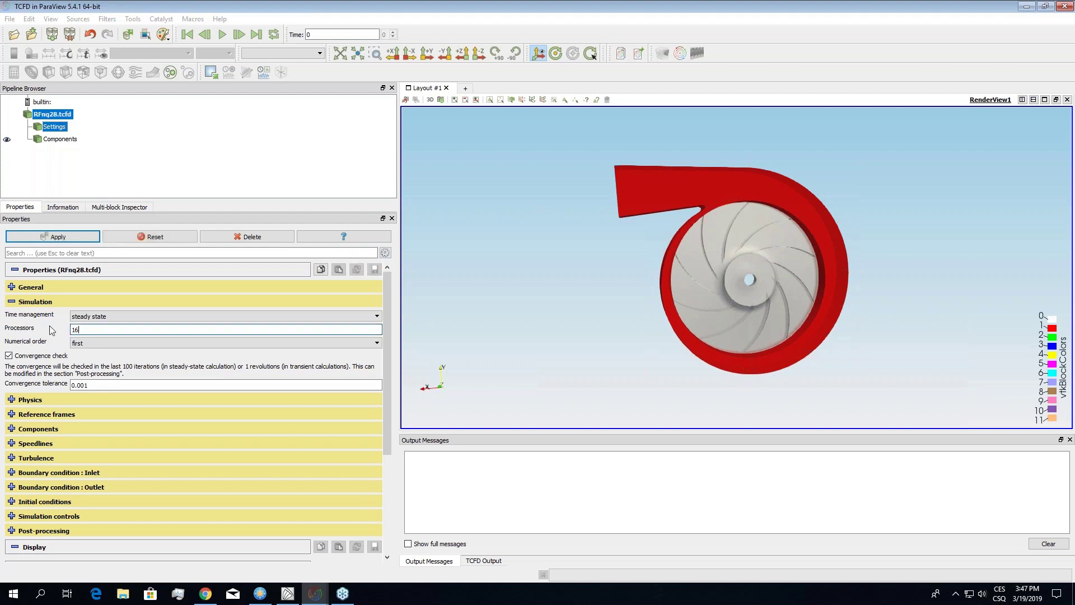
click(54, 236)
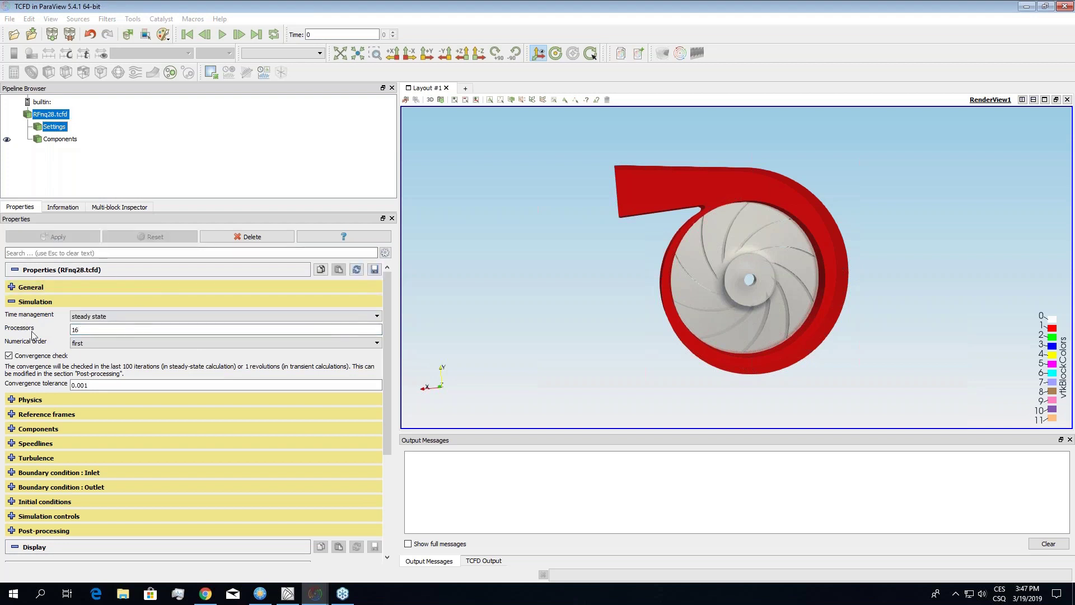
click(100, 343)
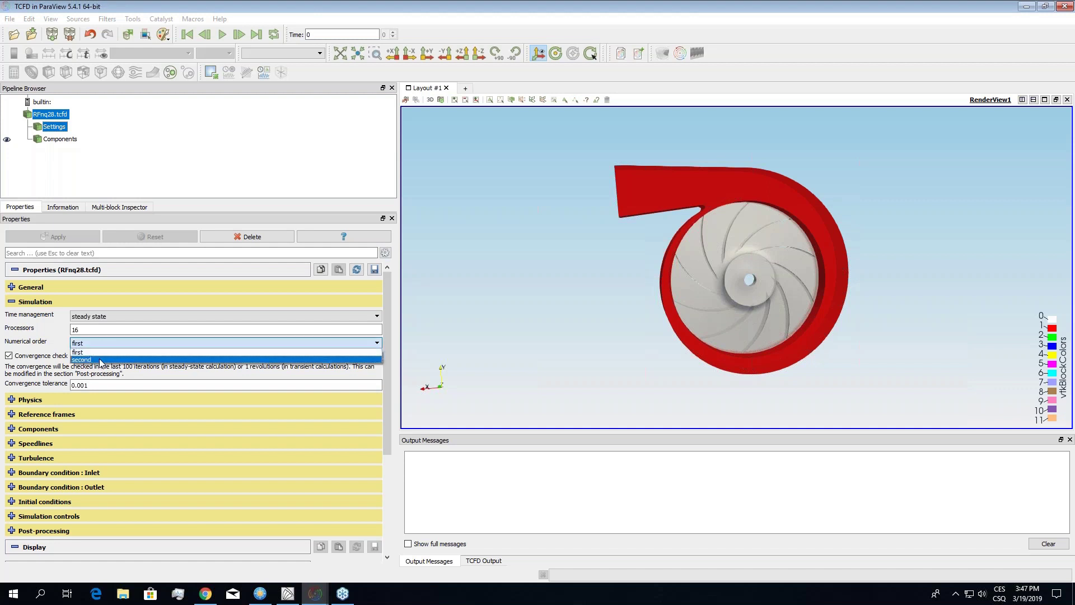
click(100, 361)
click(81, 236)
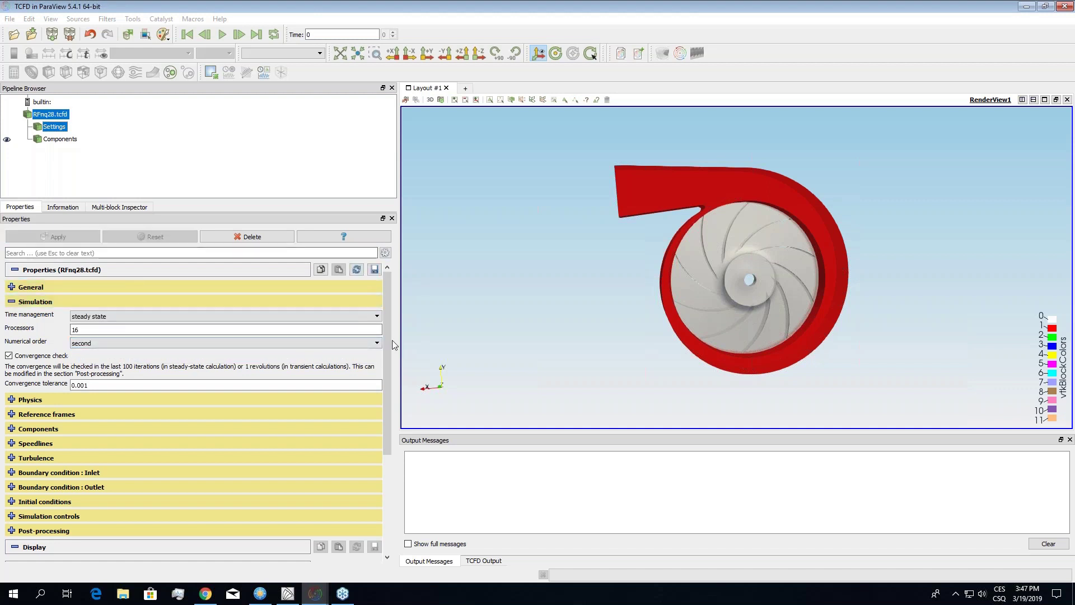
Review the Physics settings and both reference frames, and examine the rotating frame's axis on the fan in the 3D view
scroll(388, 370, down, 2)
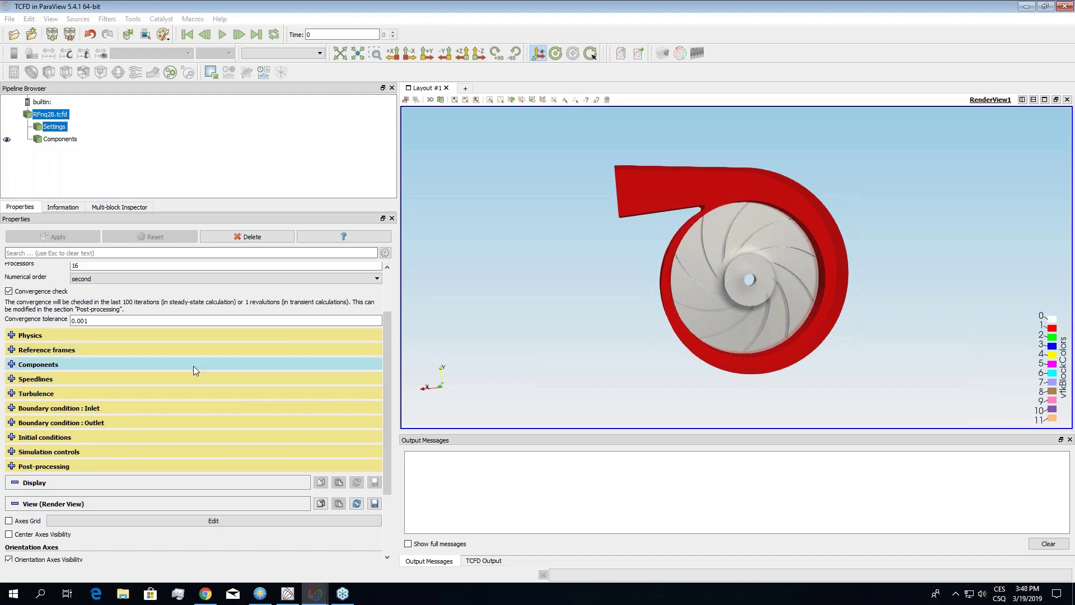
click(56, 335)
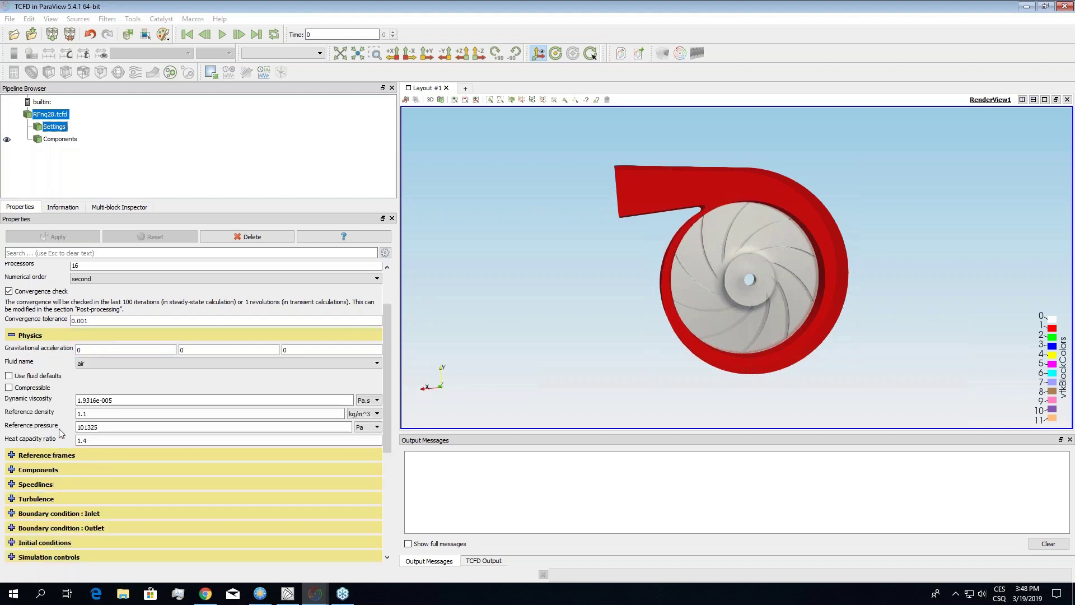
click(37, 335)
click(50, 349)
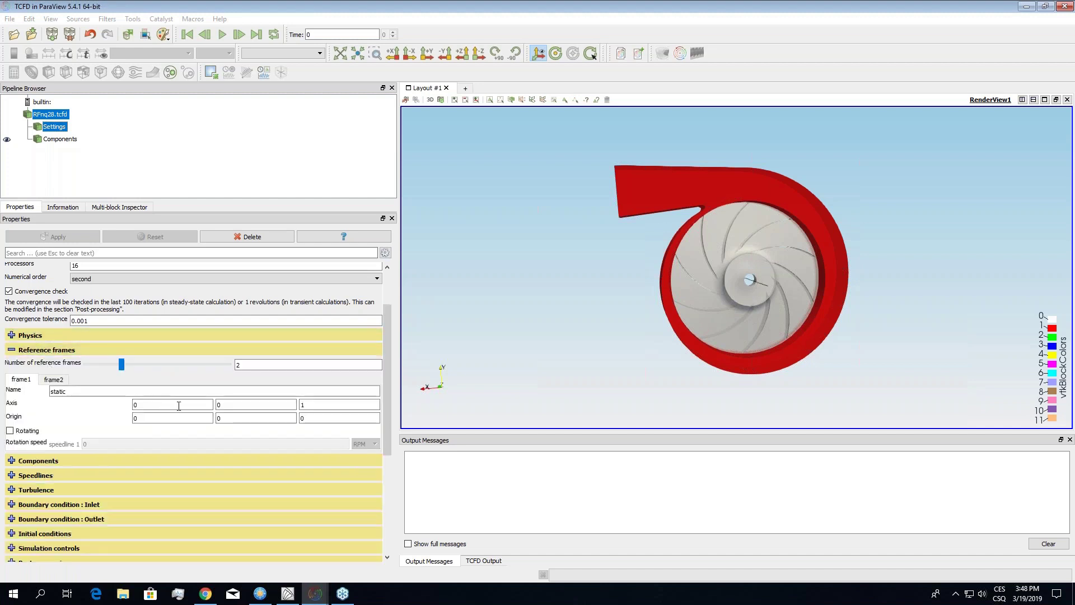
click(54, 379)
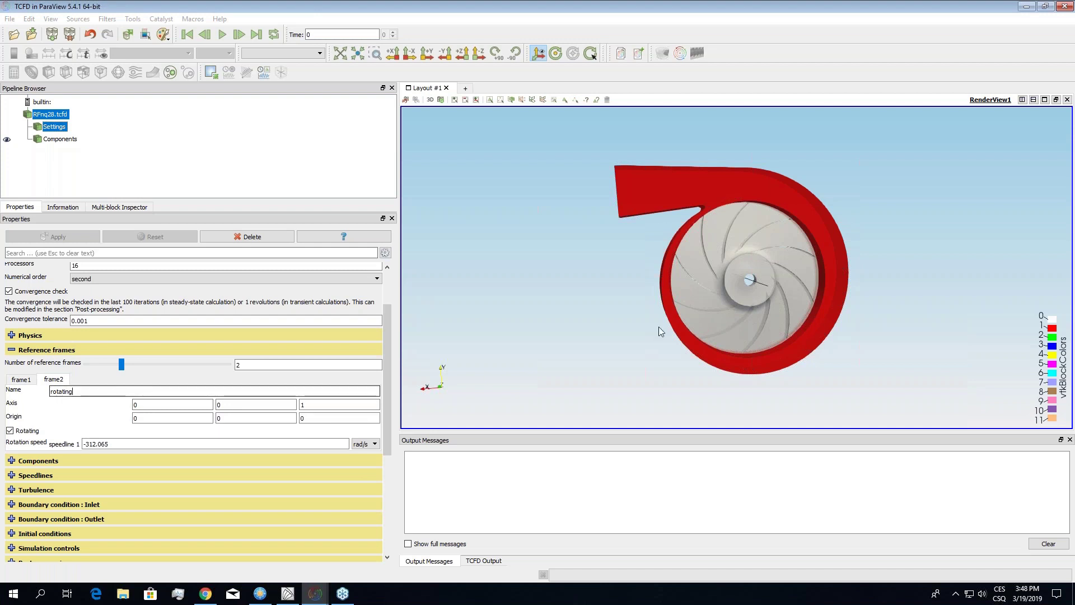
drag(620, 328, 849, 297)
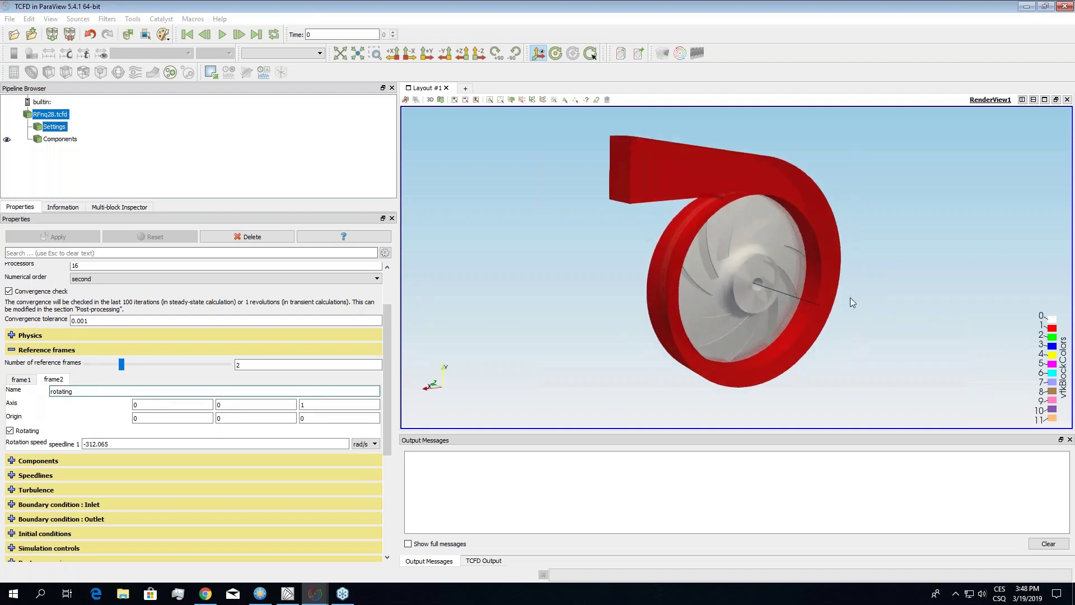
scroll(868, 313, up, 3)
mouse_move(885, 331)
mouse_down()
mouse_move(926, 330)
mouse_move(863, 341)
mouse_move(869, 328)
mouse_up()
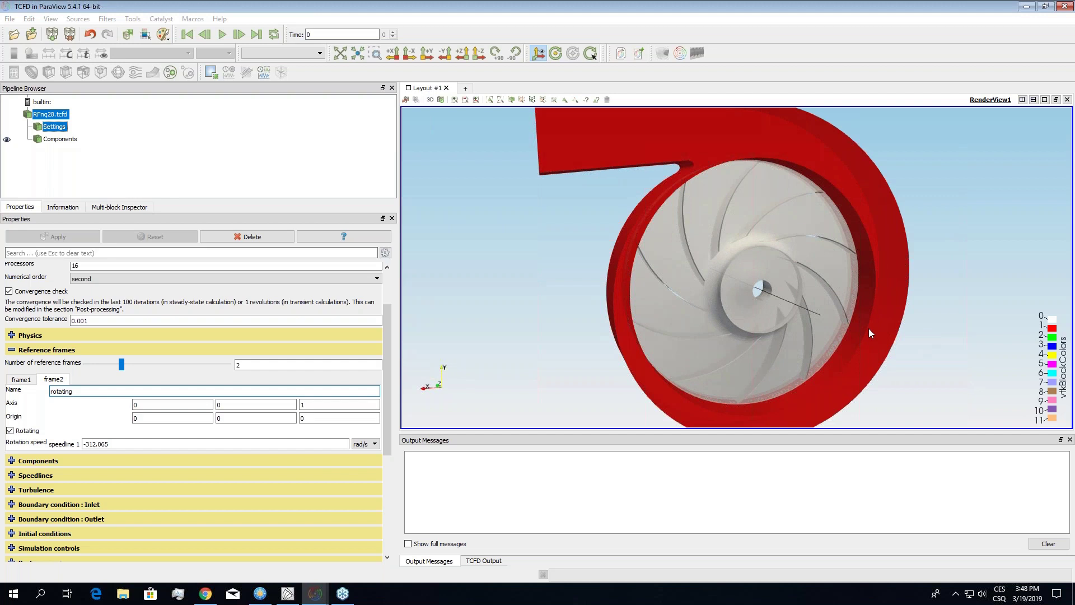
drag(868, 328, 839, 333)
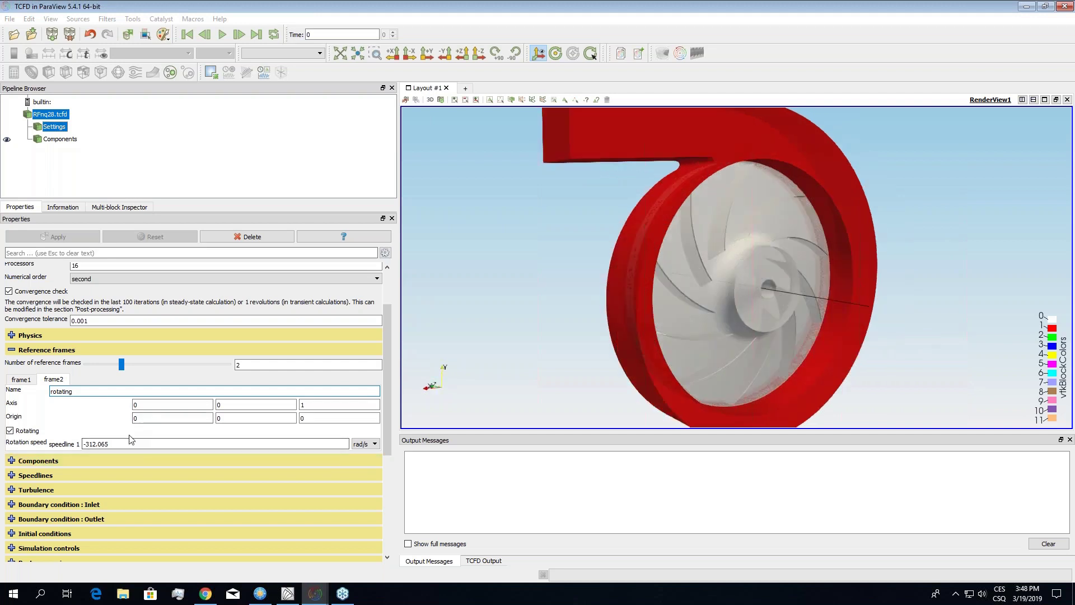
click(12, 349)
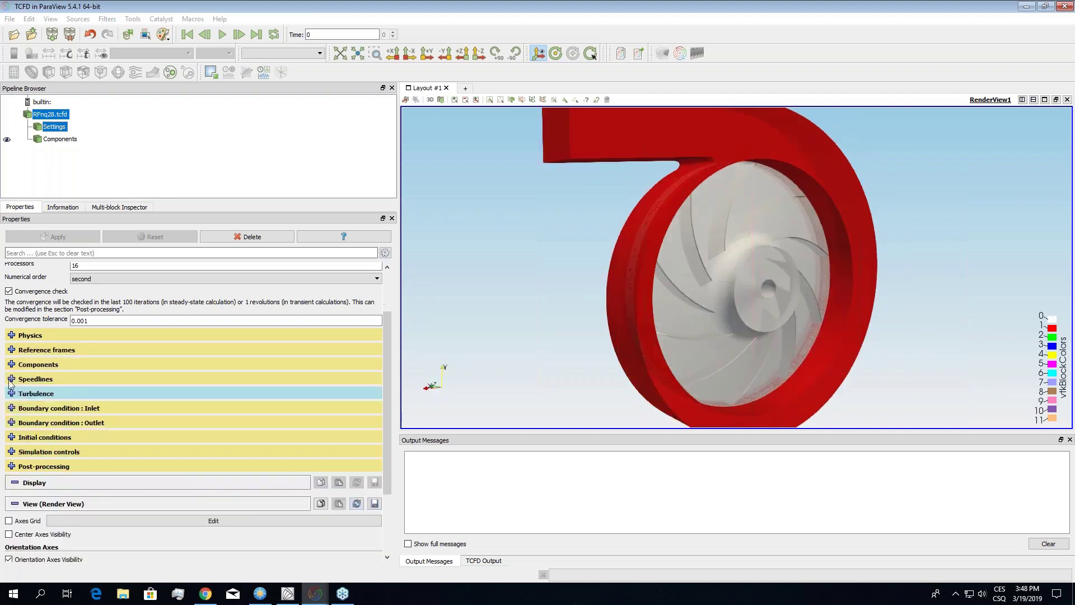
Review the component settings and patch lists of the Impeller and Volute, with the properties area widened to show the full patch table
click(16, 364)
drag(387, 334, 429, 351)
scroll(385, 361, up, 1)
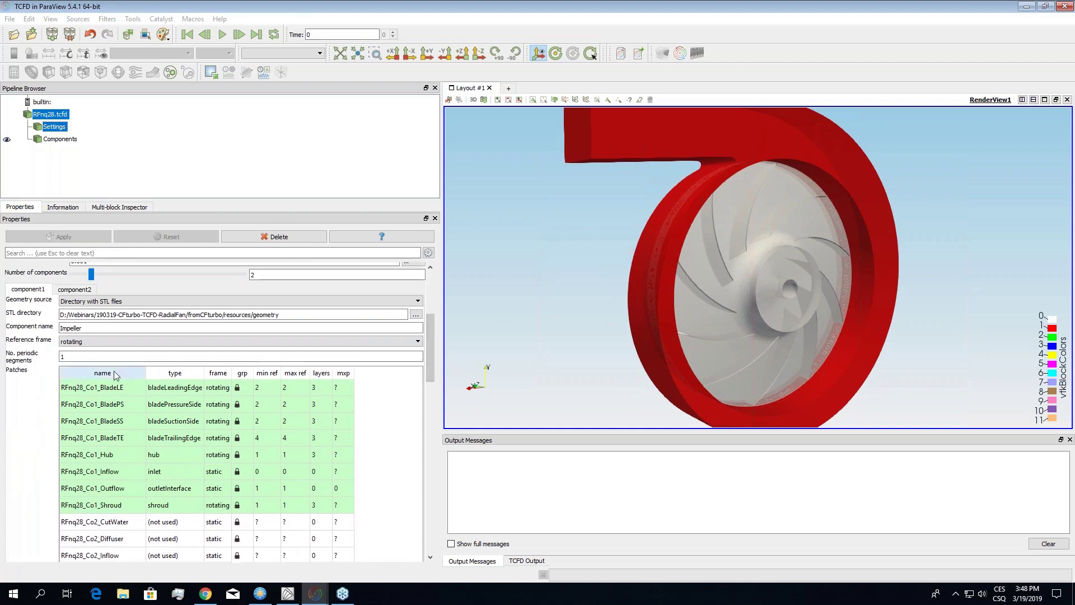
click(73, 289)
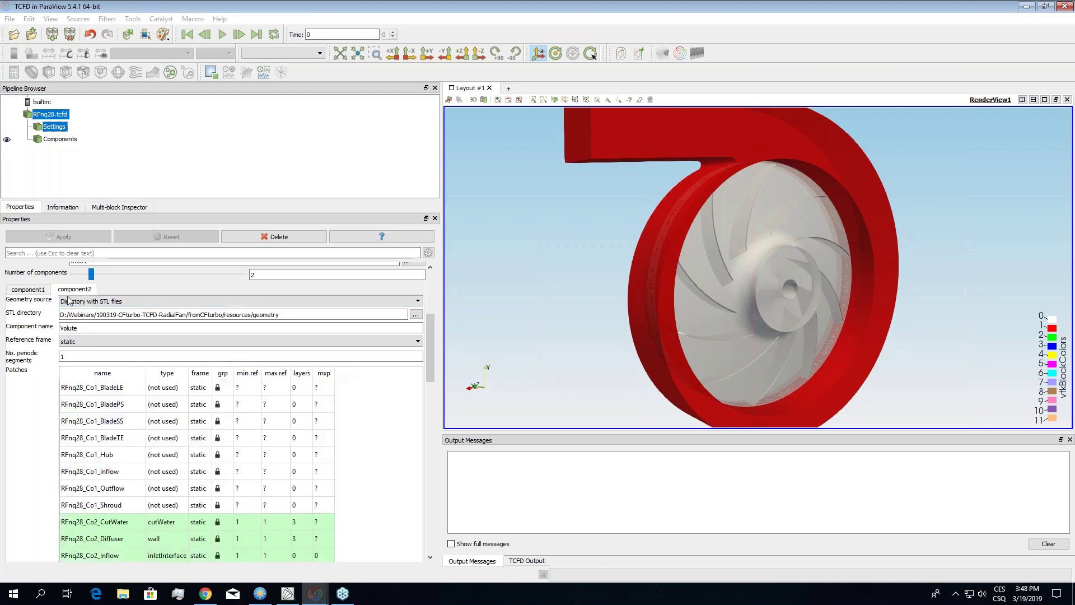
click(28, 289)
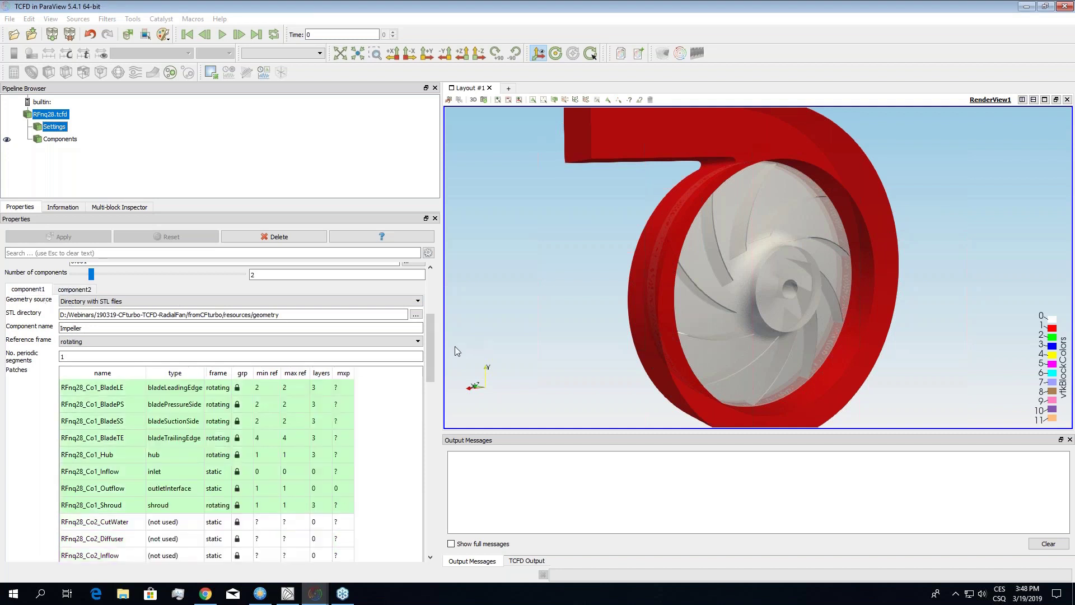
scroll(429, 361, down, 2)
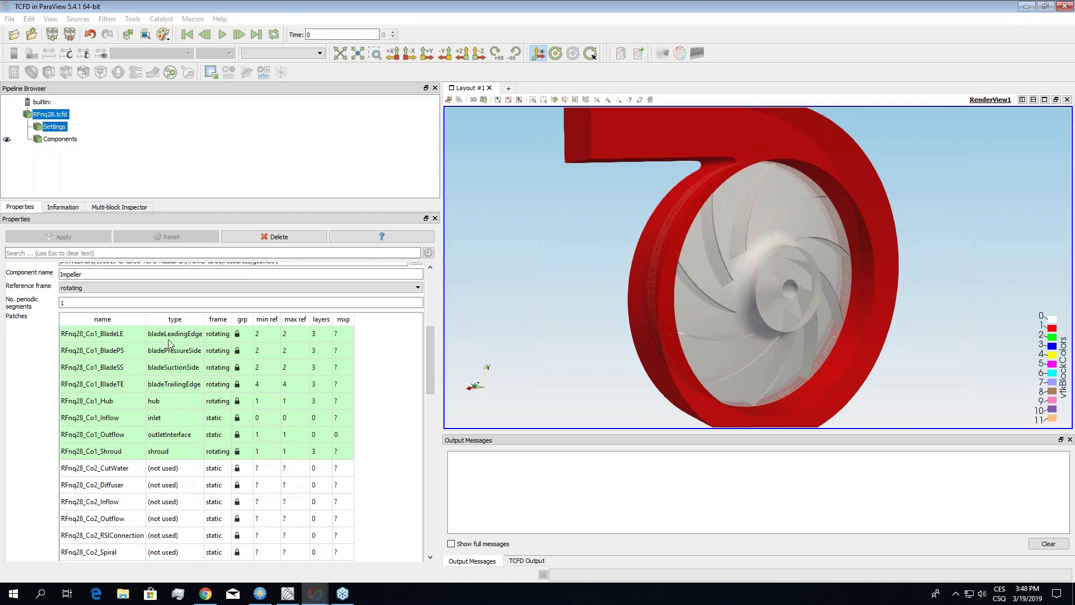
scroll(431, 361, up, 1)
scroll(431, 362, down, 1)
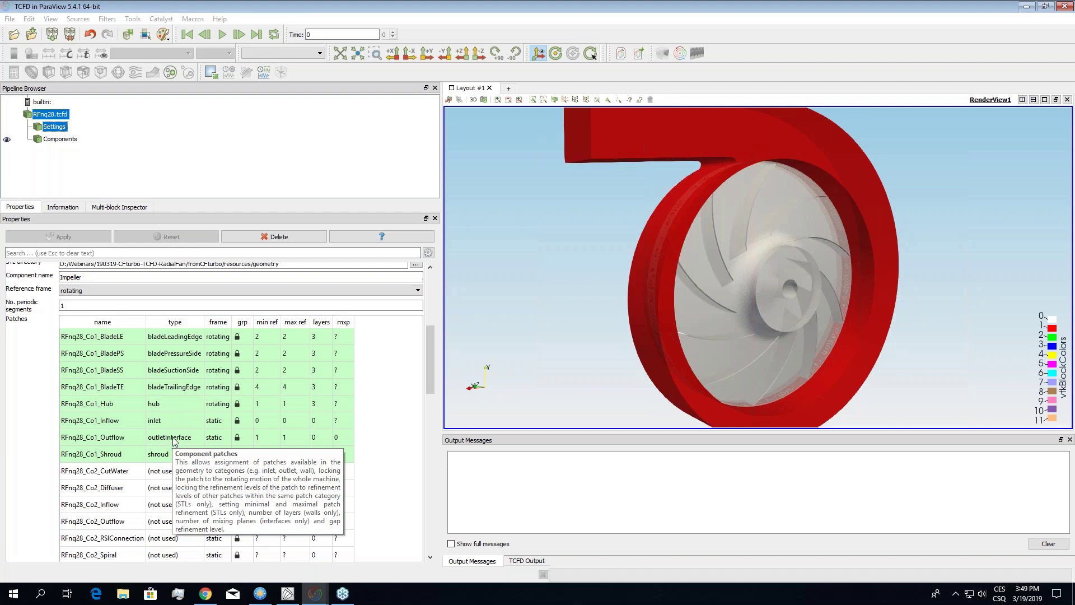
drag(430, 368, 428, 364)
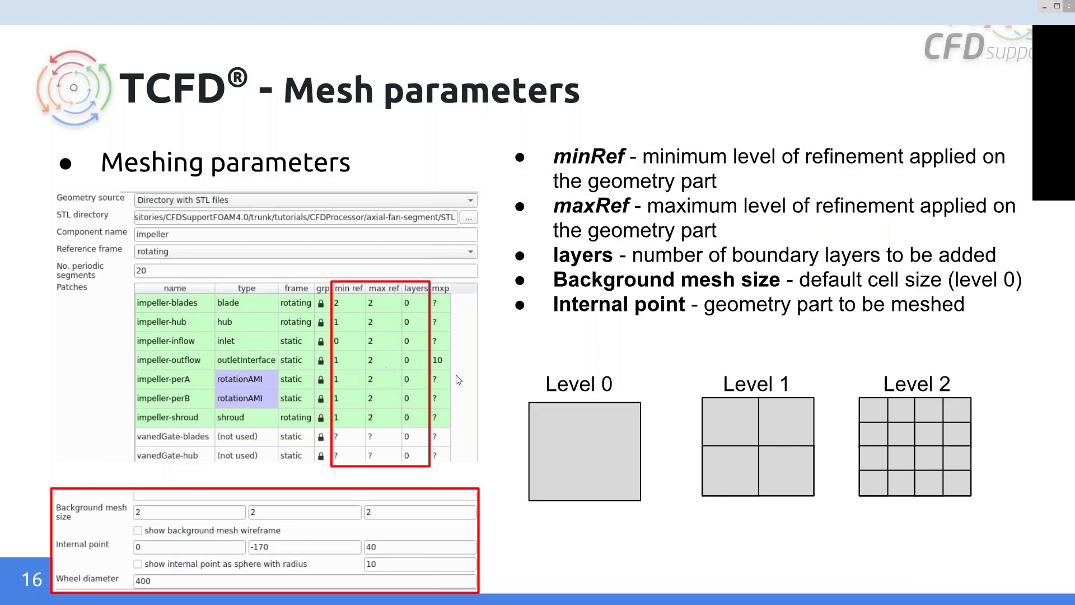
mouse_move(102, 508)
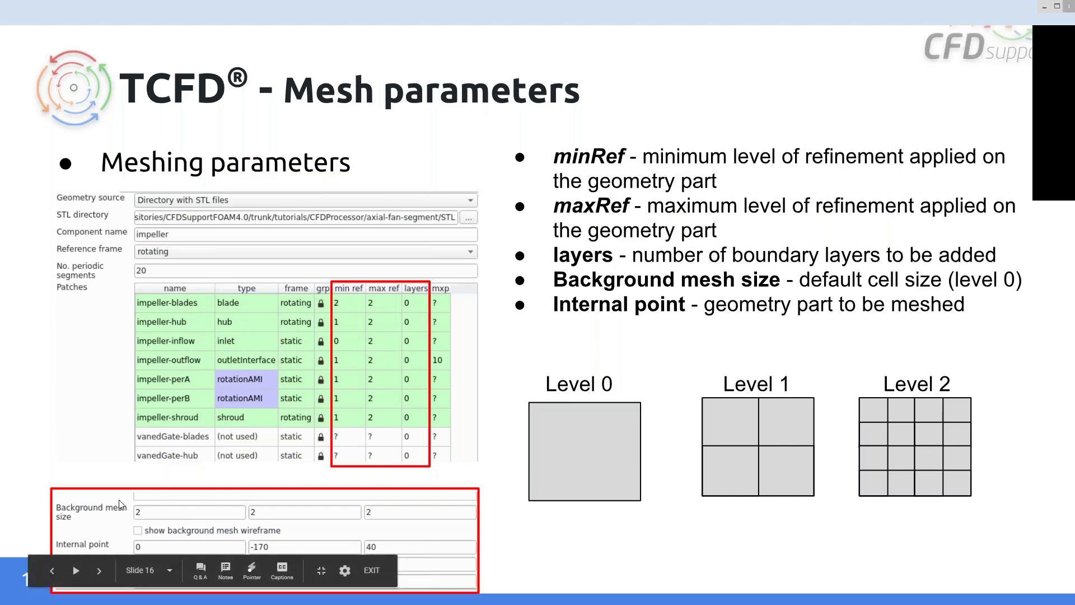
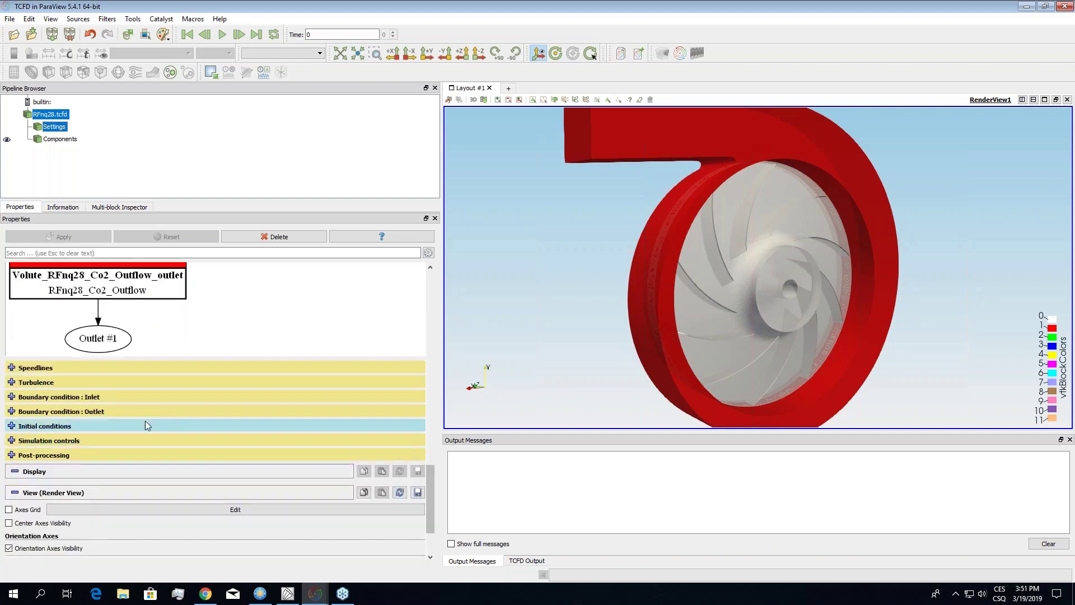
Set speedline 1 to five points with 1000 iterations for each point
click(39, 367)
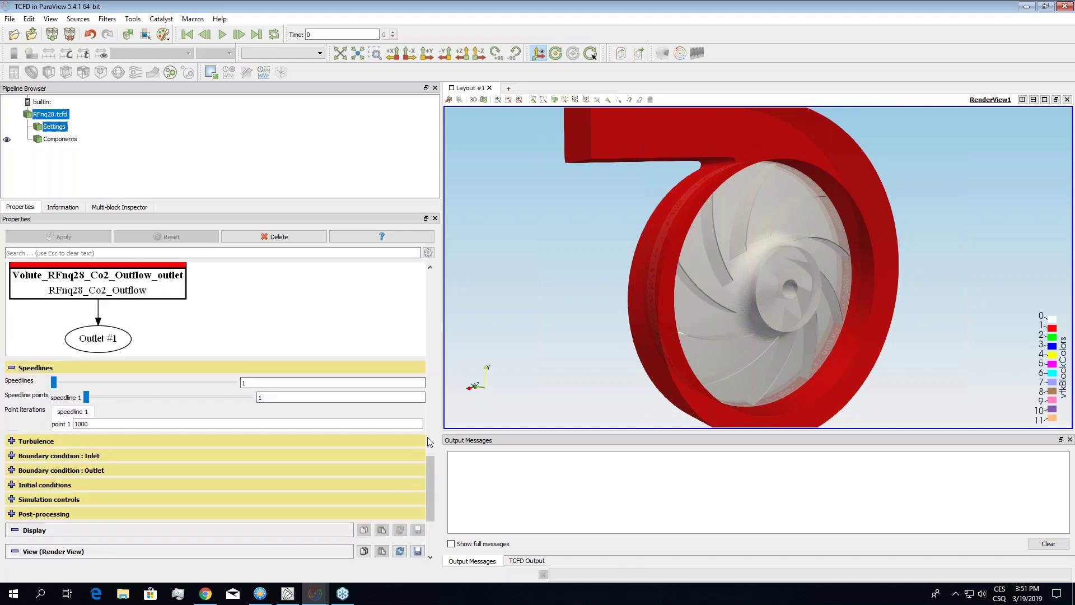
scroll(434, 464, down, 1)
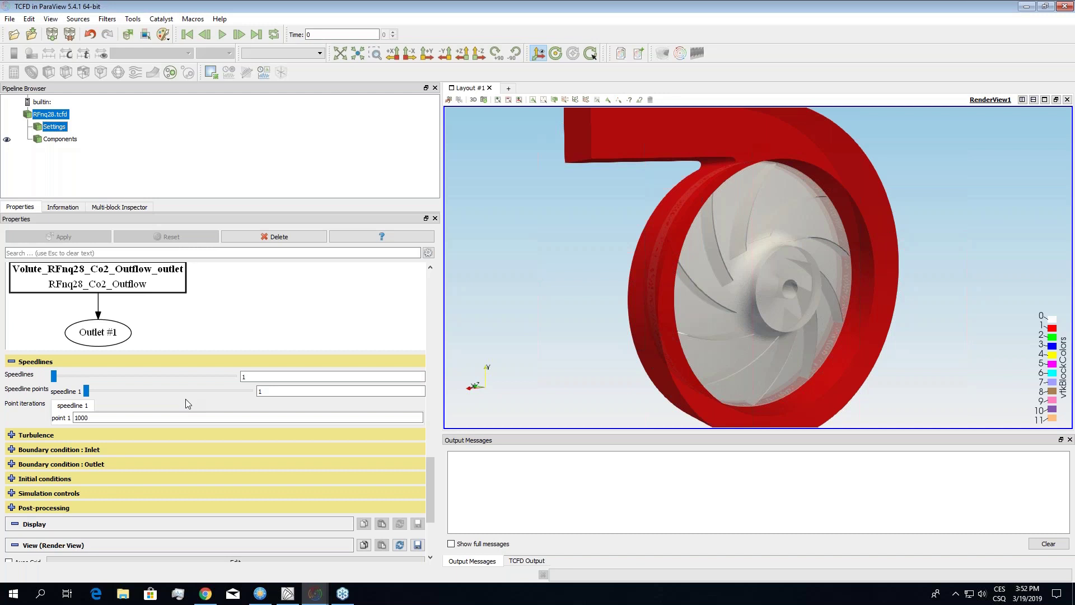
click(129, 397)
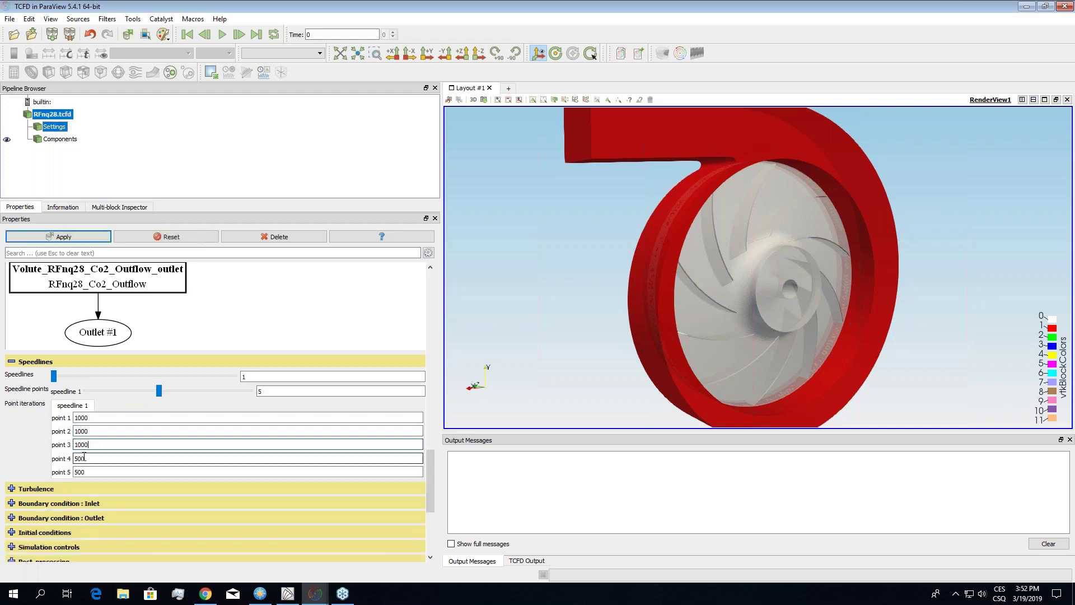
double_click(94, 473)
text(1000)
Check the Turbulence settings and open the inlet and outlet boundary condition settings
scroll(427, 478, down, 2)
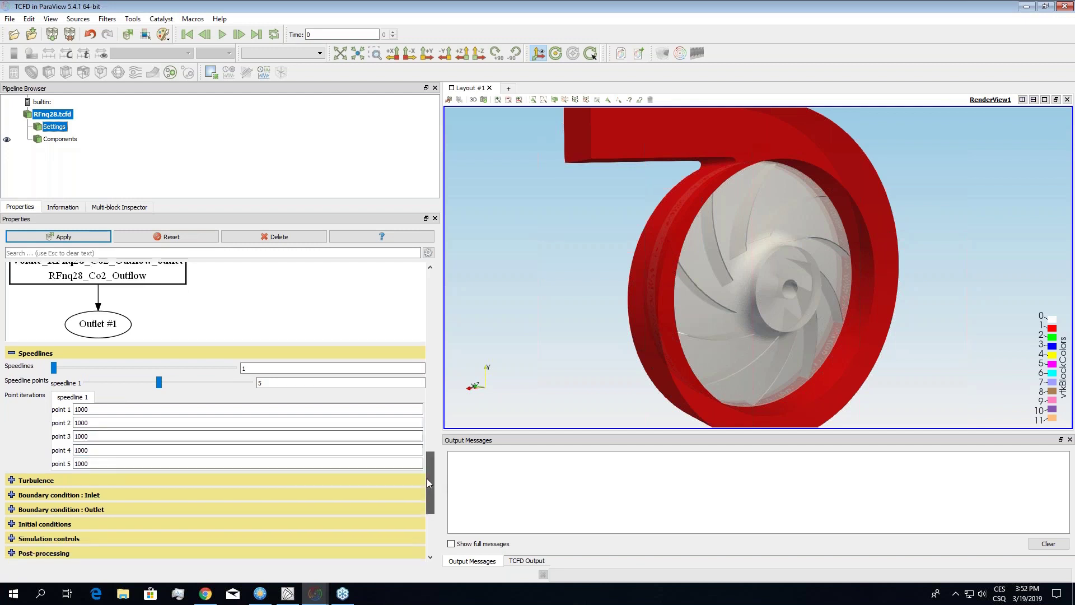
drag(426, 489, 425, 495)
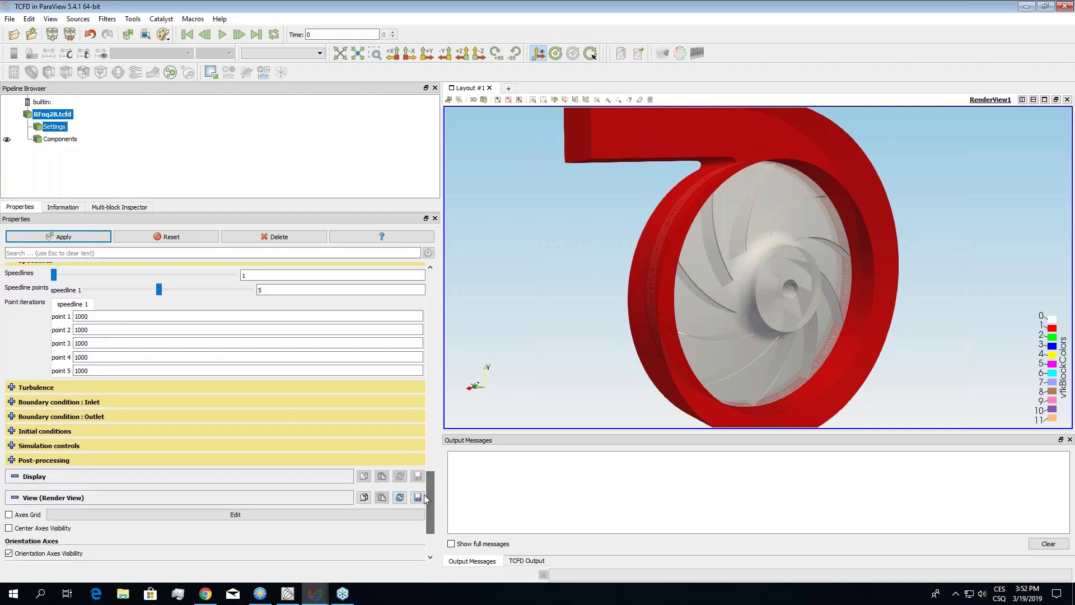
click(18, 390)
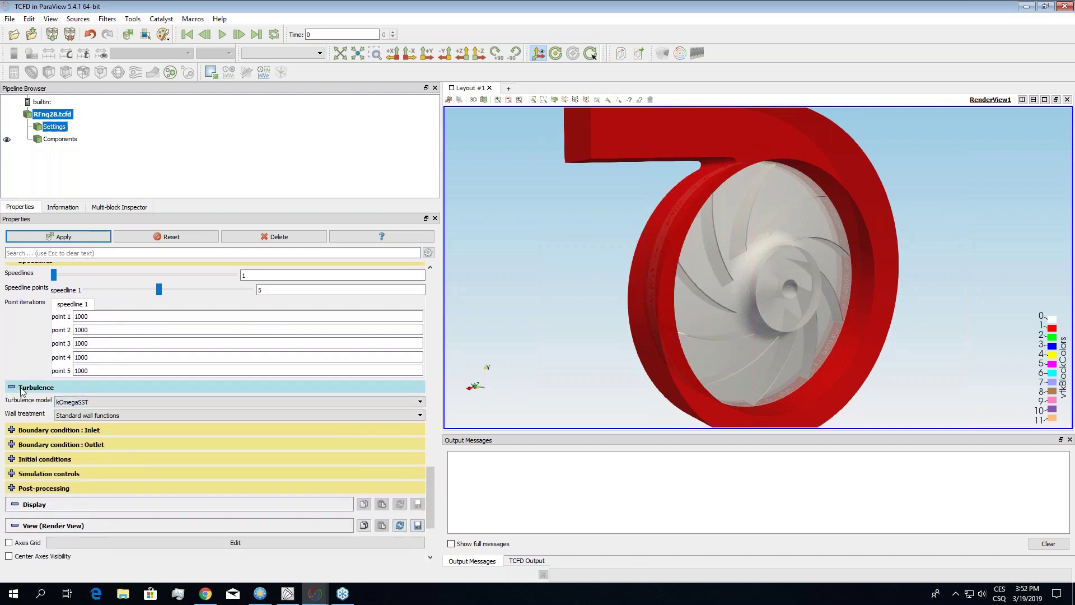
click(21, 391)
click(33, 401)
drag(427, 462, 432, 482)
click(45, 504)
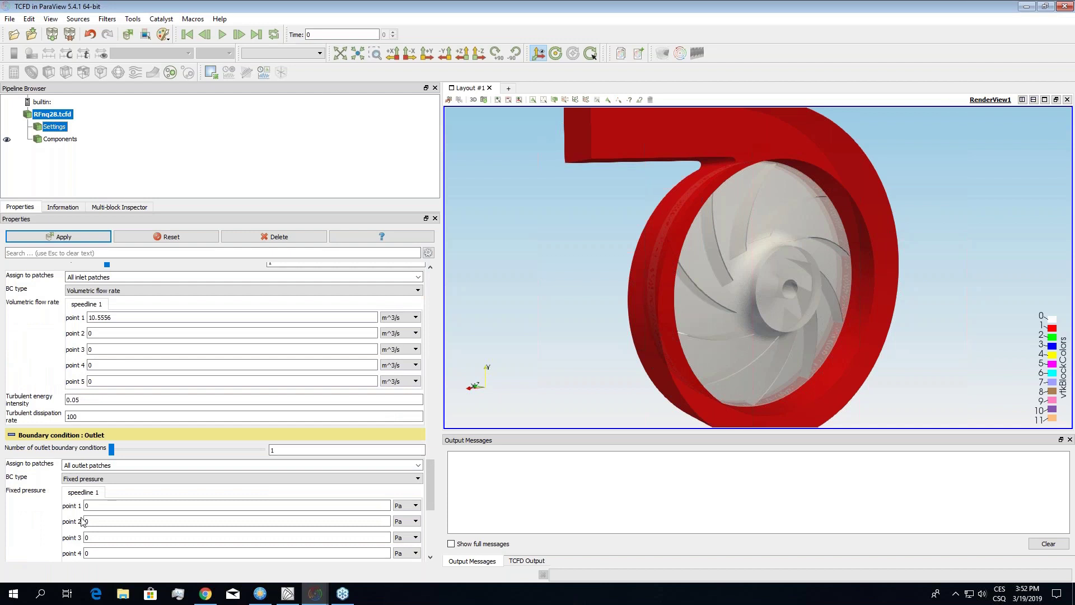
Enter an inlet volumetric flow rate of 10.5556 m^3/s for point 3 of speedline 1
scroll(109, 440, up, 3)
key(shift+Tab)
double_click(112, 441)
text(10.5556)
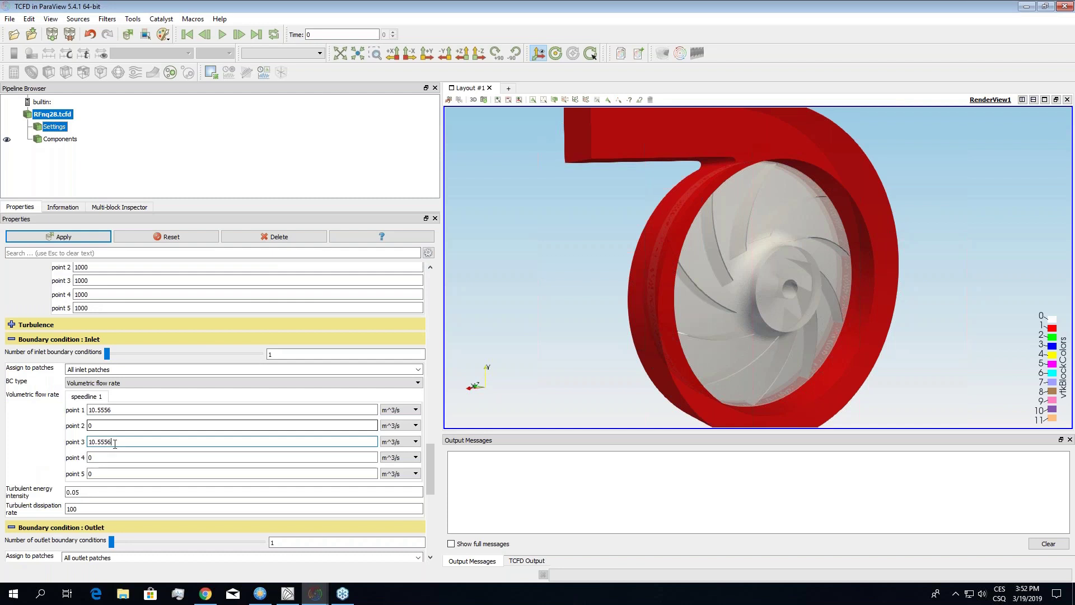
Enter the inlet volumetric flow rates 20, 10, -10 and -20 for points 1, 2, 4 and 5
key(shift+Tab)
key(shift+Tab)
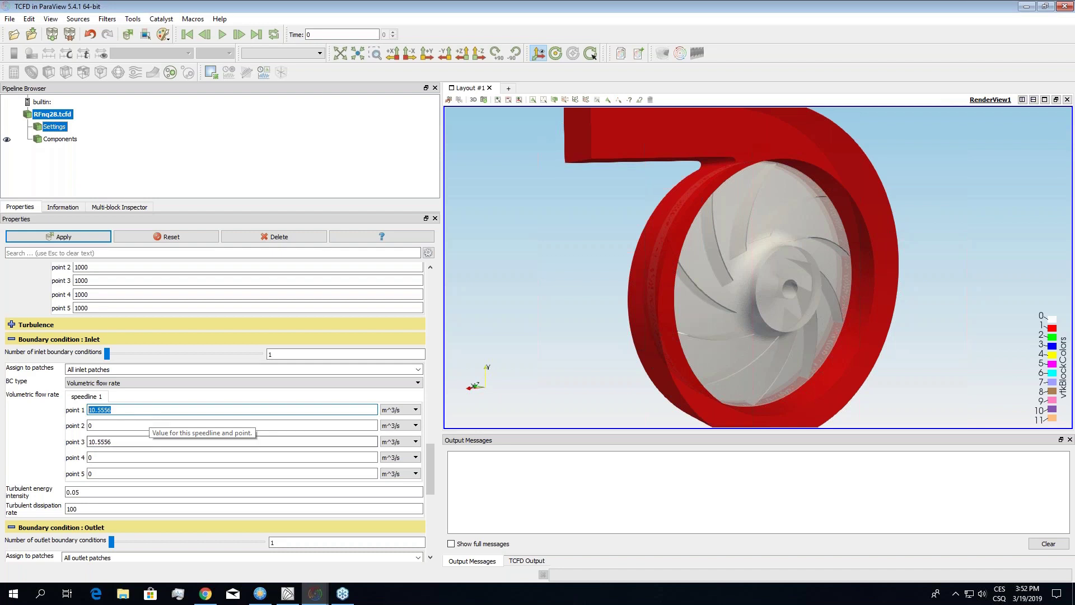
text(20)
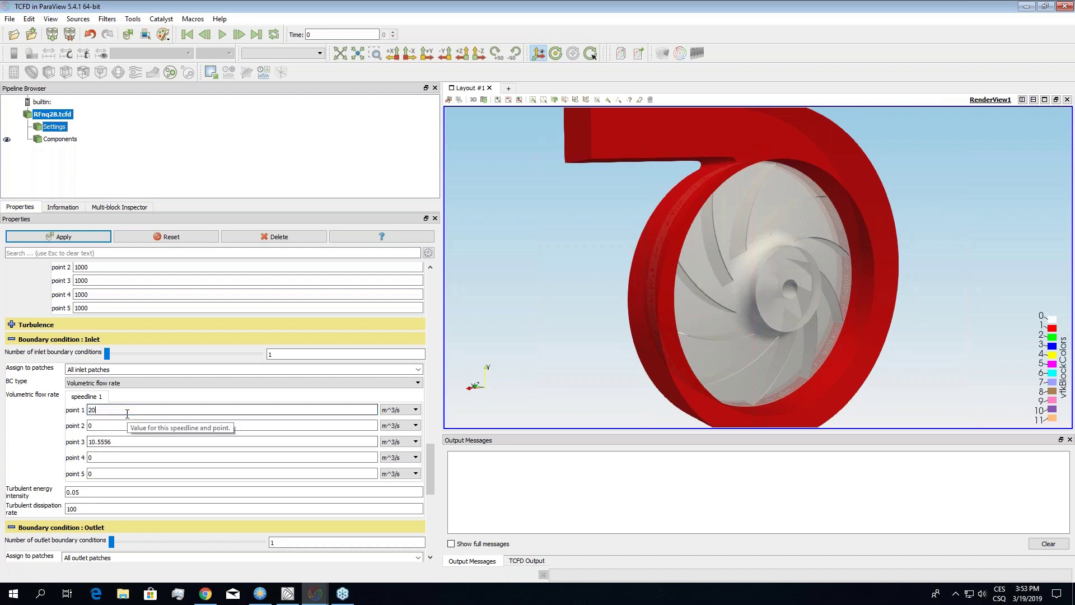
key(Tab)
text(1)
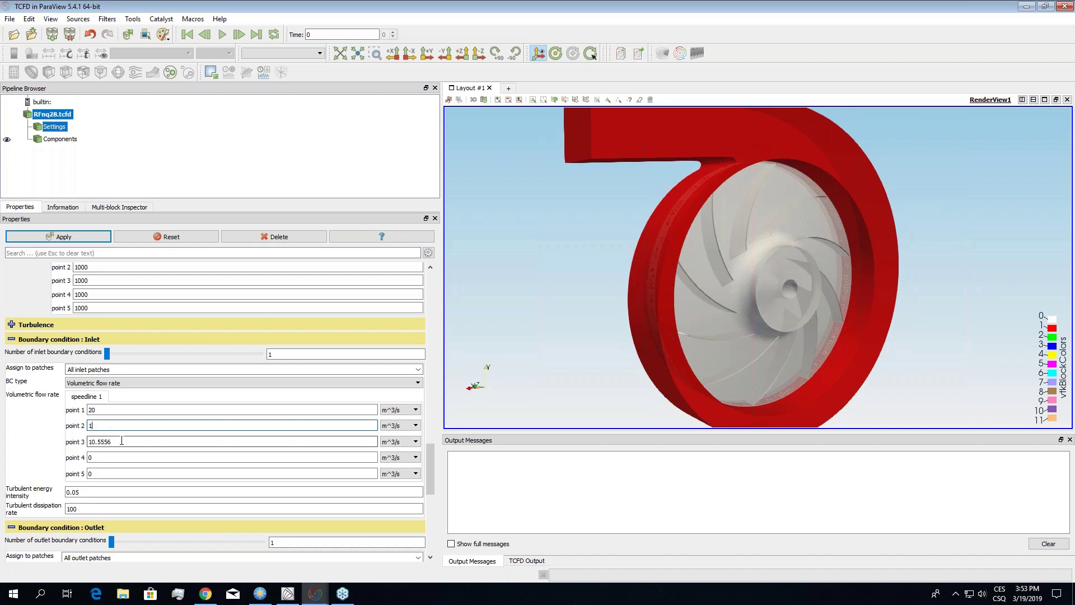
text(0)
key(Tab)
key(Tab)
text(-10)
key(Tab)
text(-20)
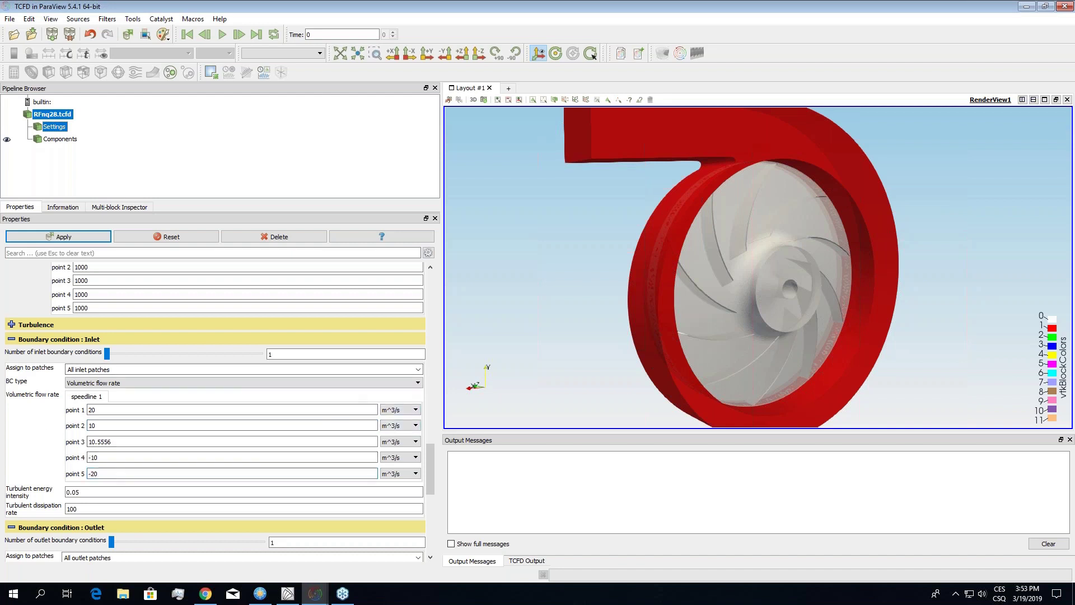
Set the flow rate unit of inlet points 1, 2, 4 and 5 to +%
click(391, 411)
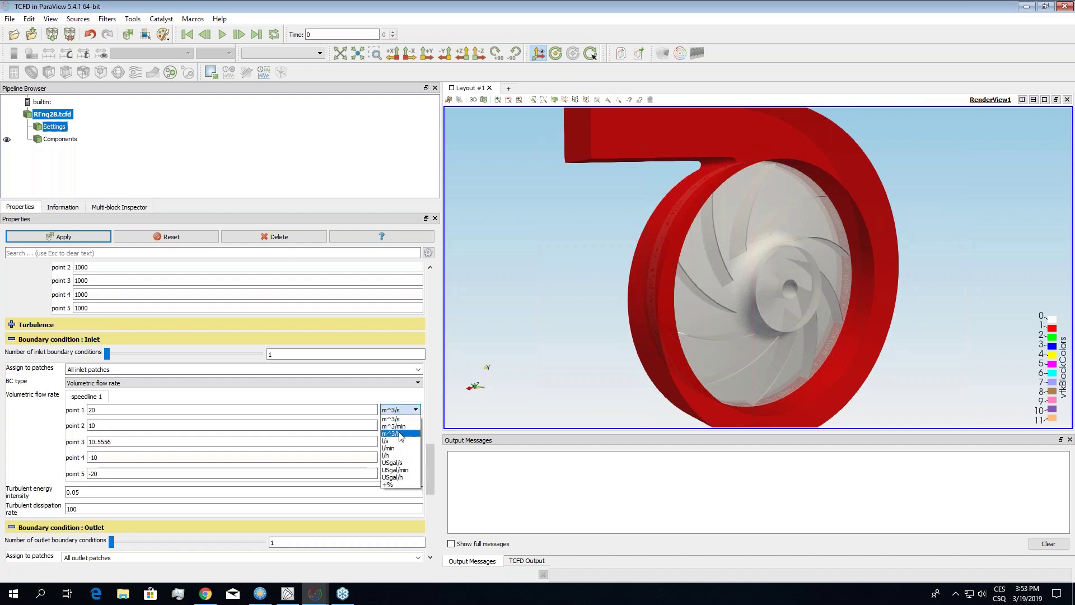
click(401, 485)
click(399, 425)
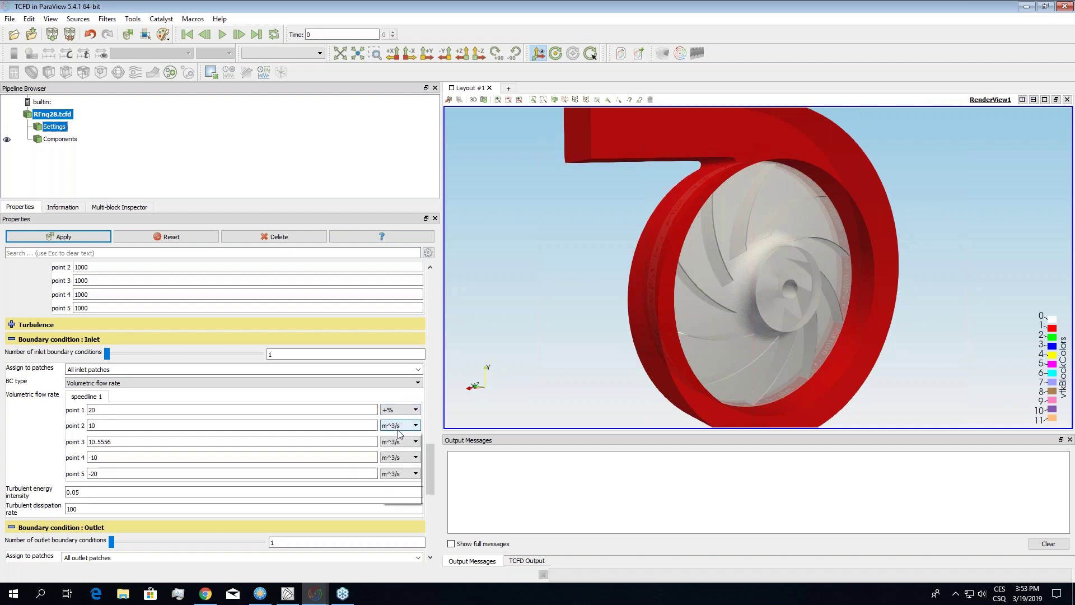
click(401, 500)
click(401, 458)
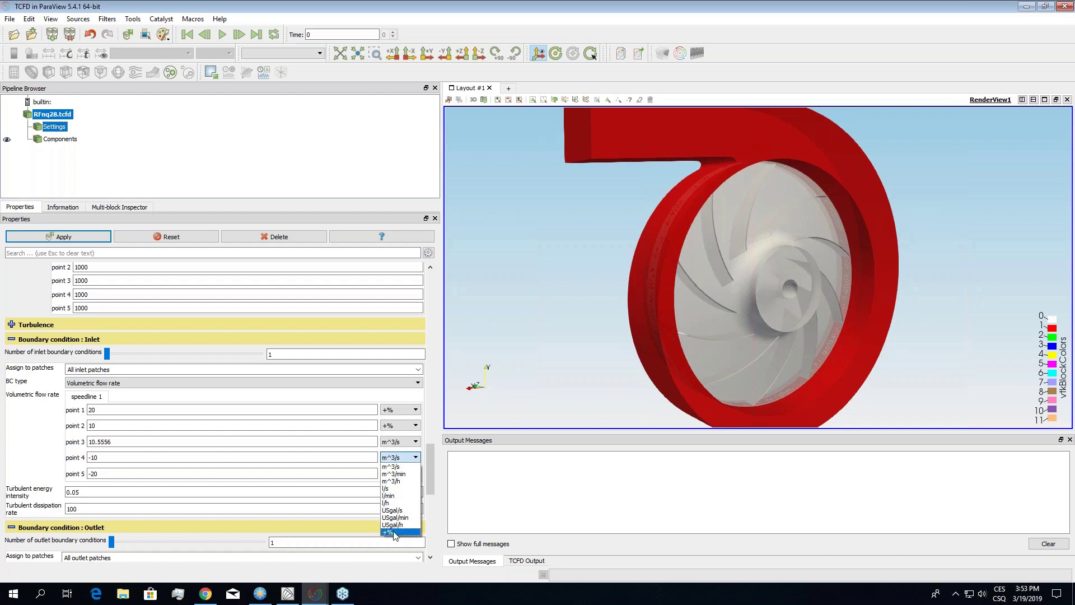
click(394, 531)
click(401, 474)
click(398, 548)
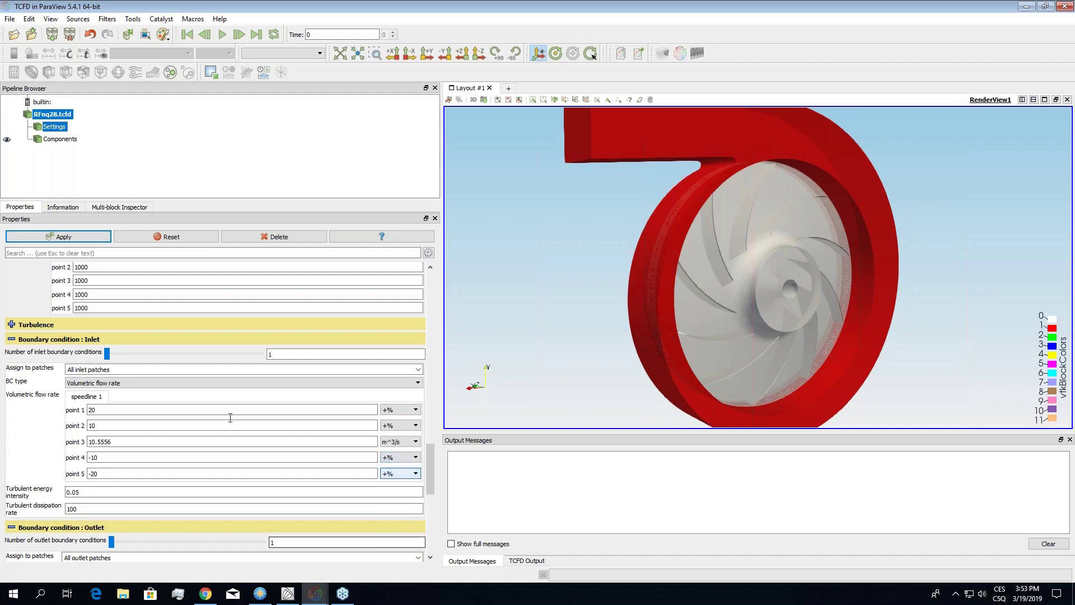
Check the inlet flow rate entries and the outlet's fixed pressures, and open the Post-processing settings
double_click(106, 409)
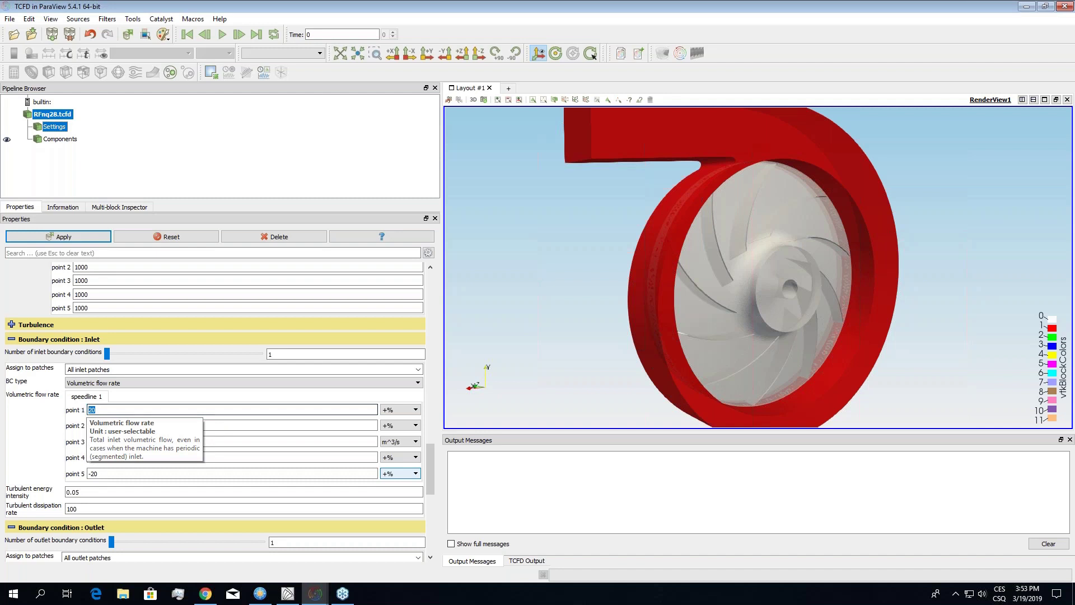
click(201, 426)
click(200, 440)
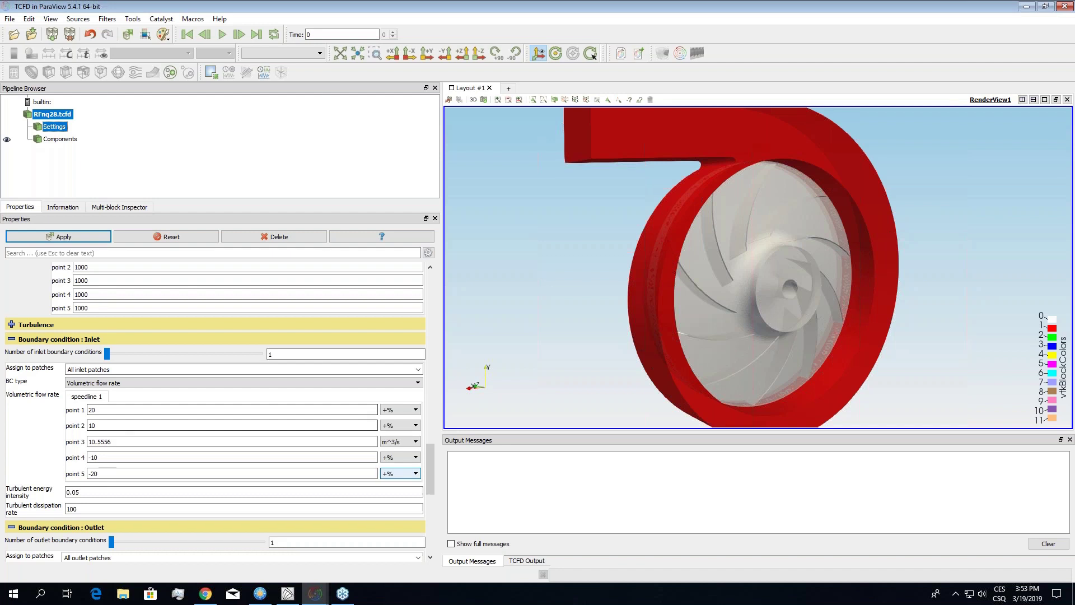
scroll(28, 425, down, 1)
drag(432, 468, 431, 519)
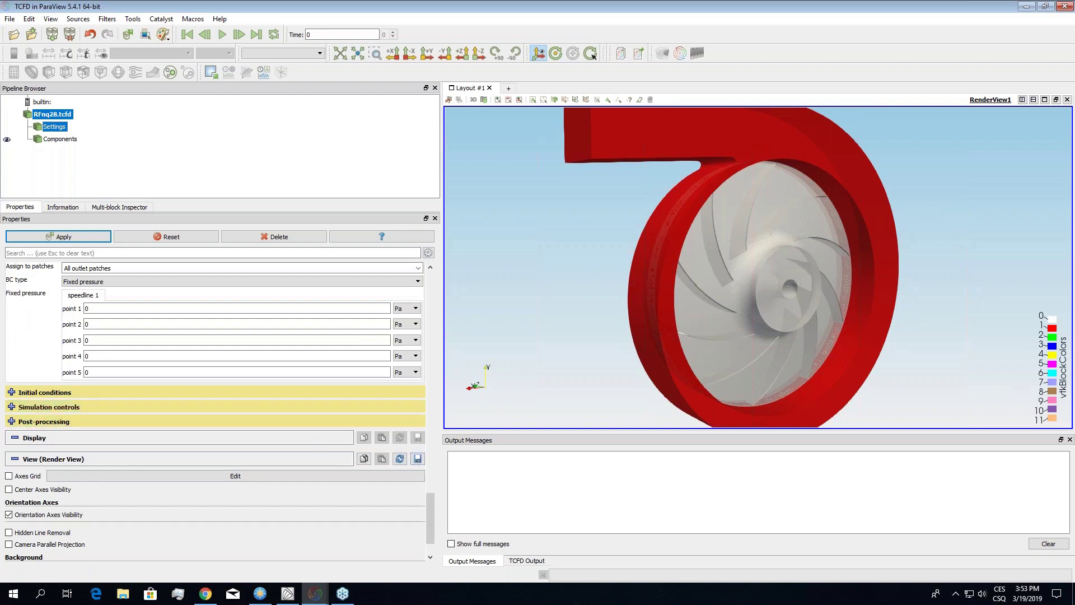
click(90, 421)
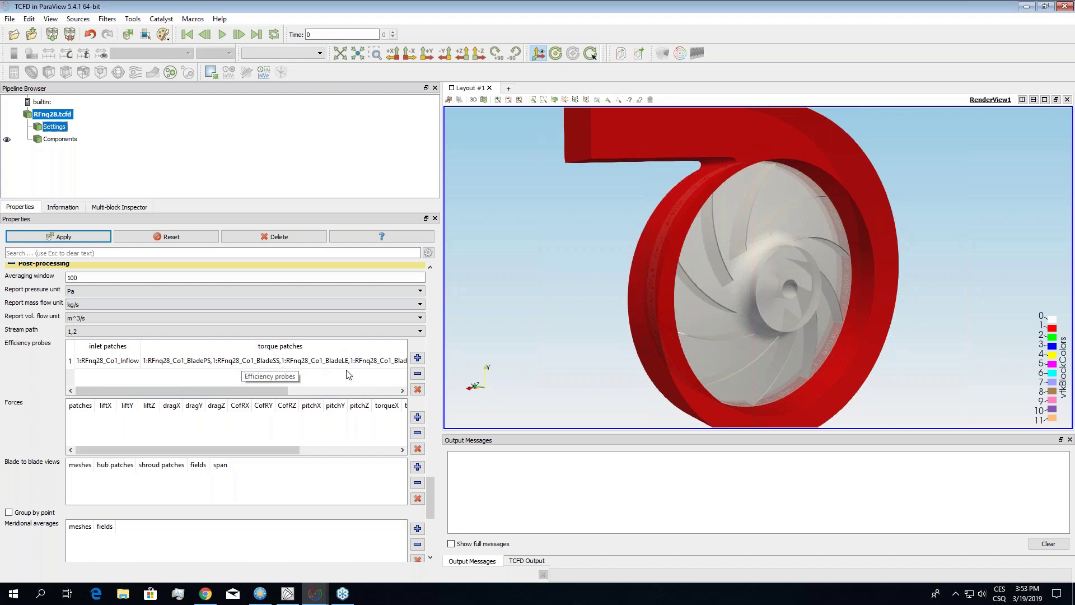
Add a second efficiency probe and remove it again
click(417, 357)
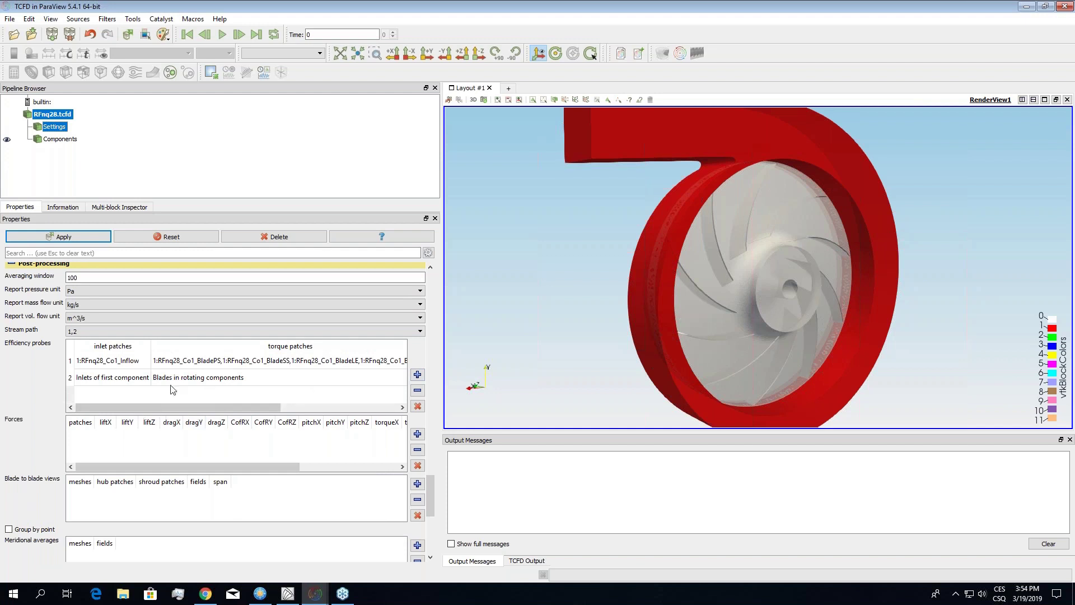
click(148, 379)
click(418, 390)
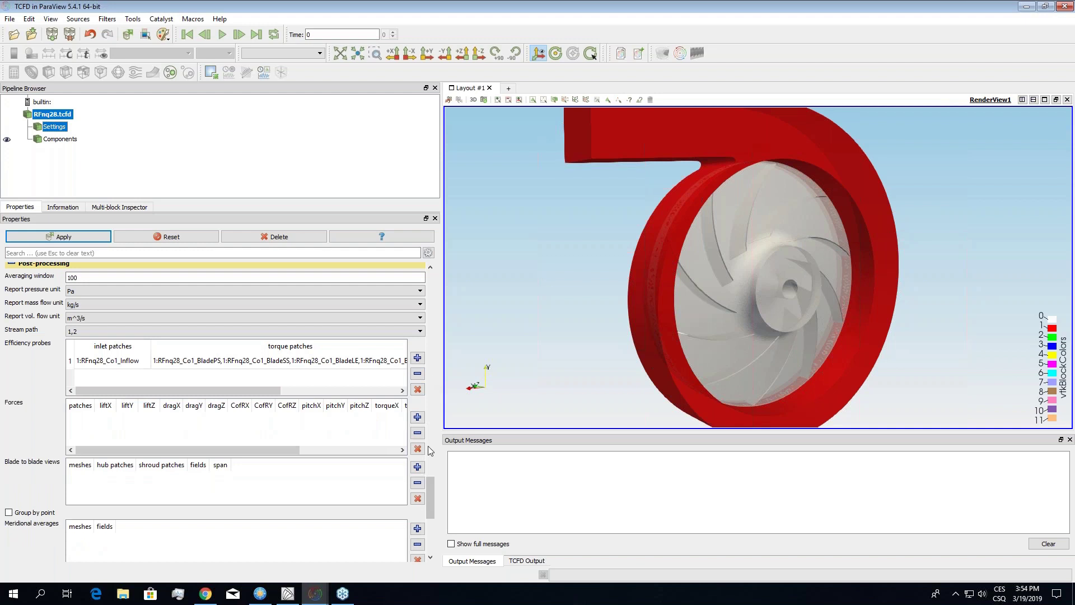
Add three blade to blade views to the post-processing settings
scroll(430, 495, down, 2)
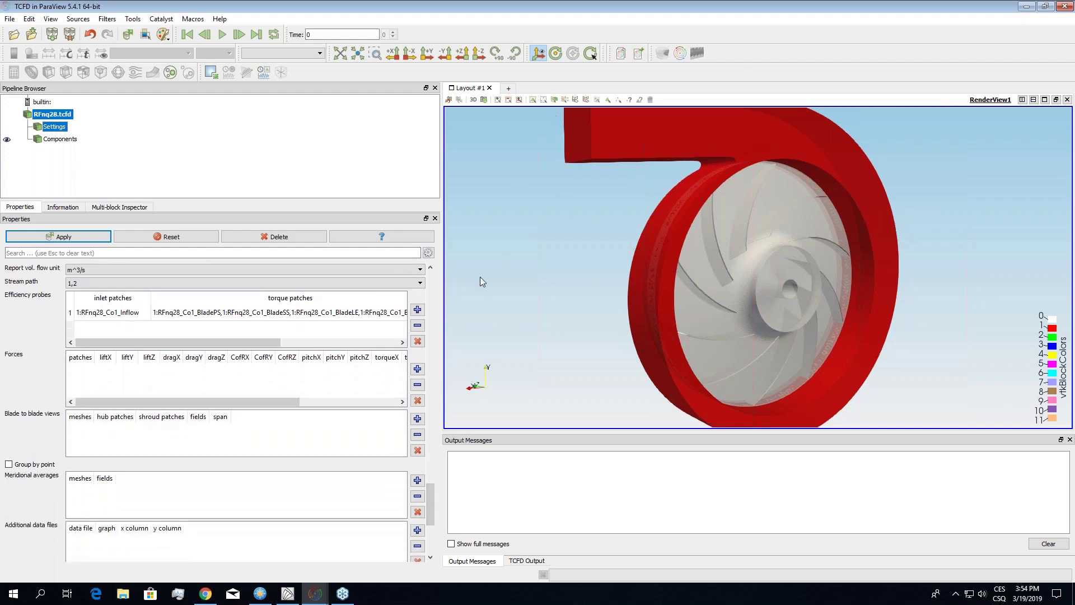
drag(431, 496, 431, 505)
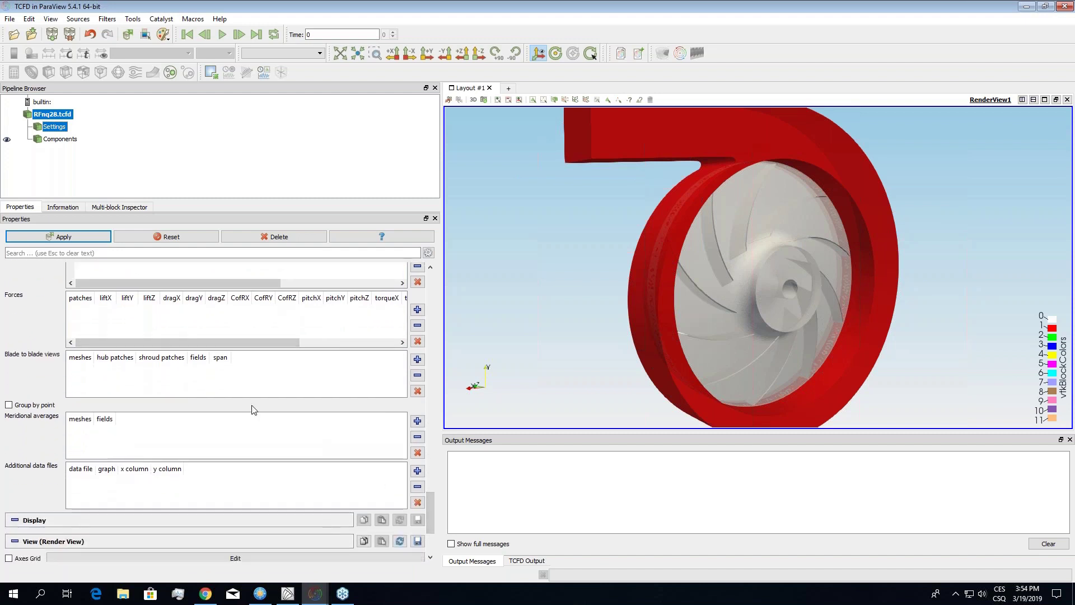
mouse_move(252, 409)
double_click(417, 359)
click(418, 384)
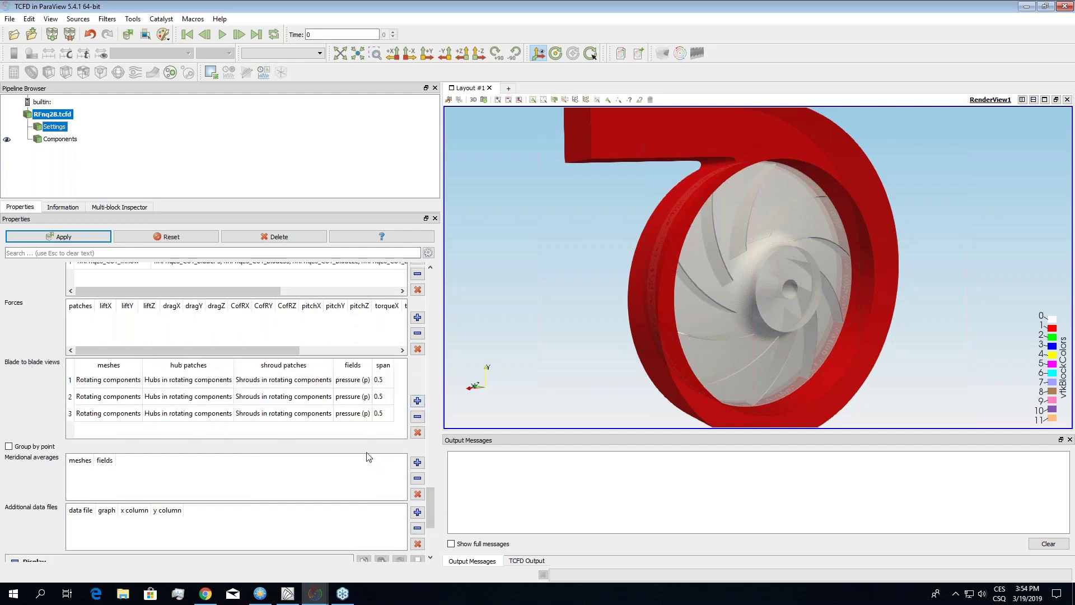
Set the field of all three blade to blade views to relative velocity (URel) with LIC
click(350, 380)
click(357, 379)
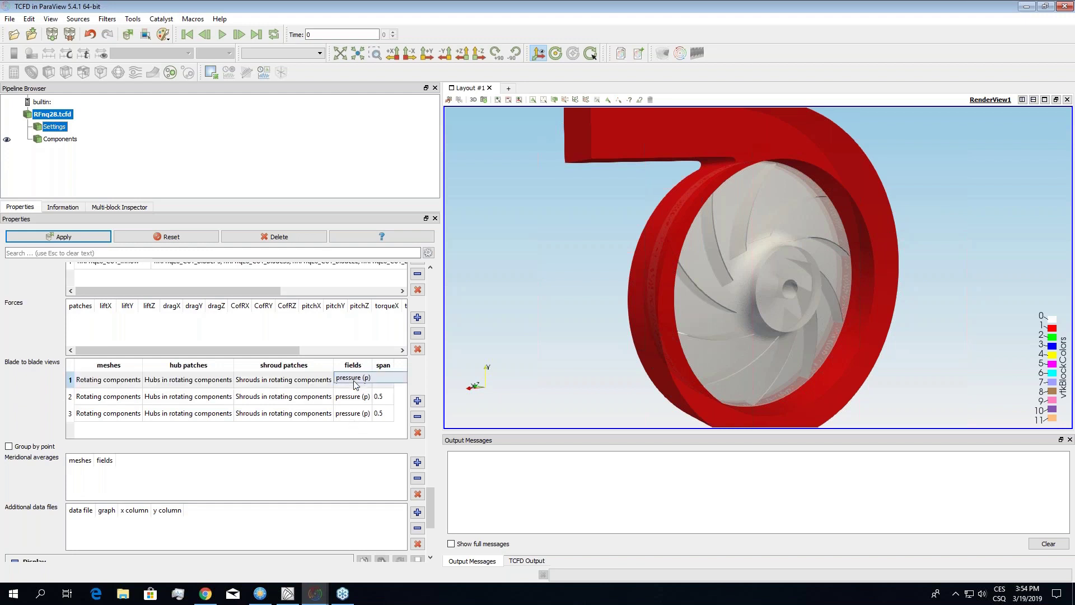
click(359, 379)
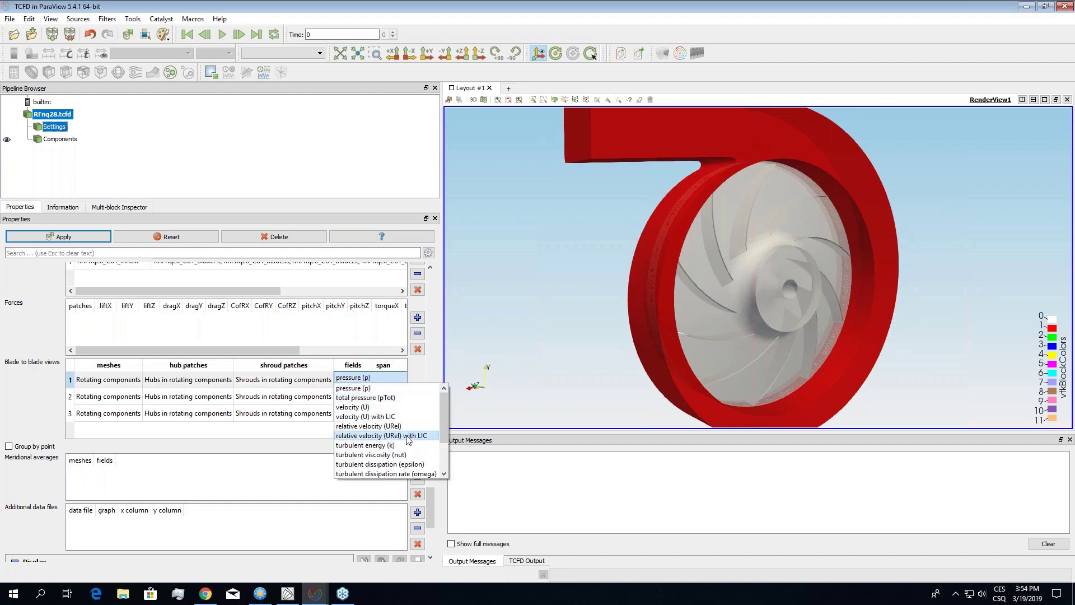
click(396, 436)
click(357, 396)
click(358, 396)
click(358, 395)
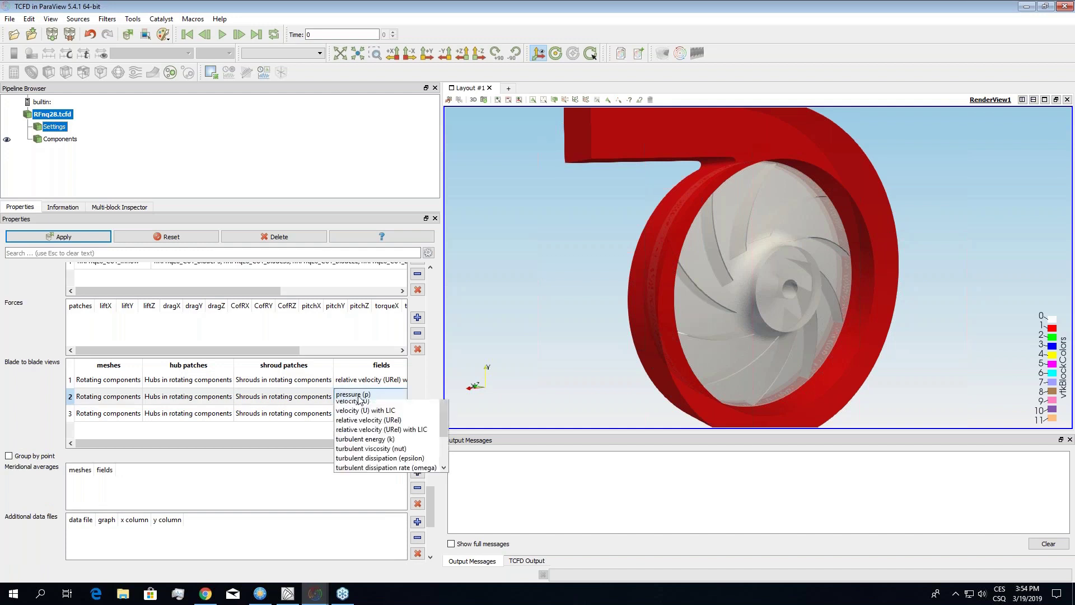
click(384, 452)
click(358, 413)
click(358, 413)
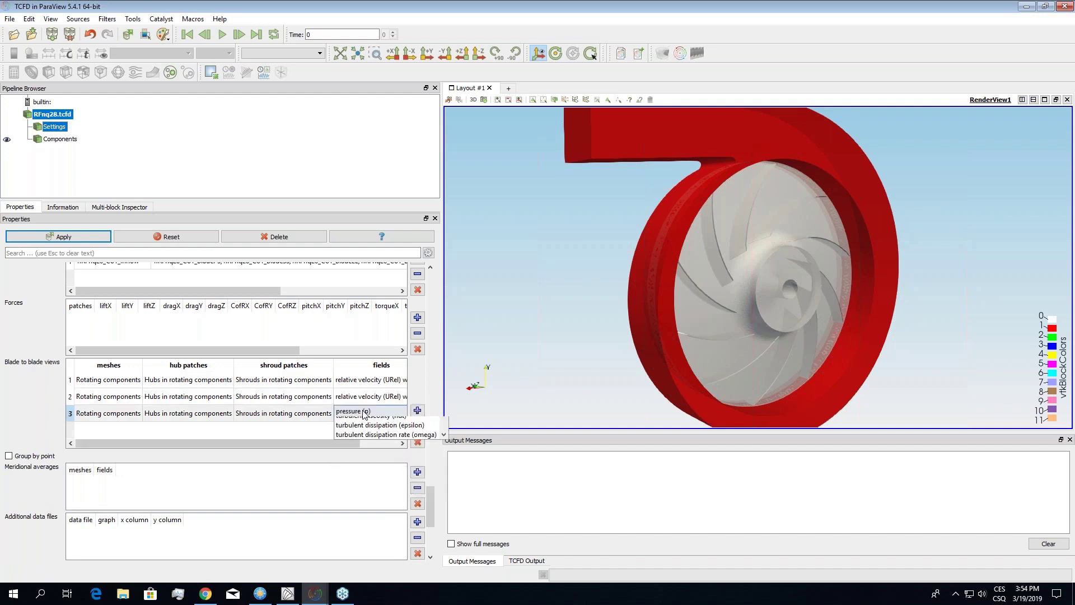
click(383, 469)
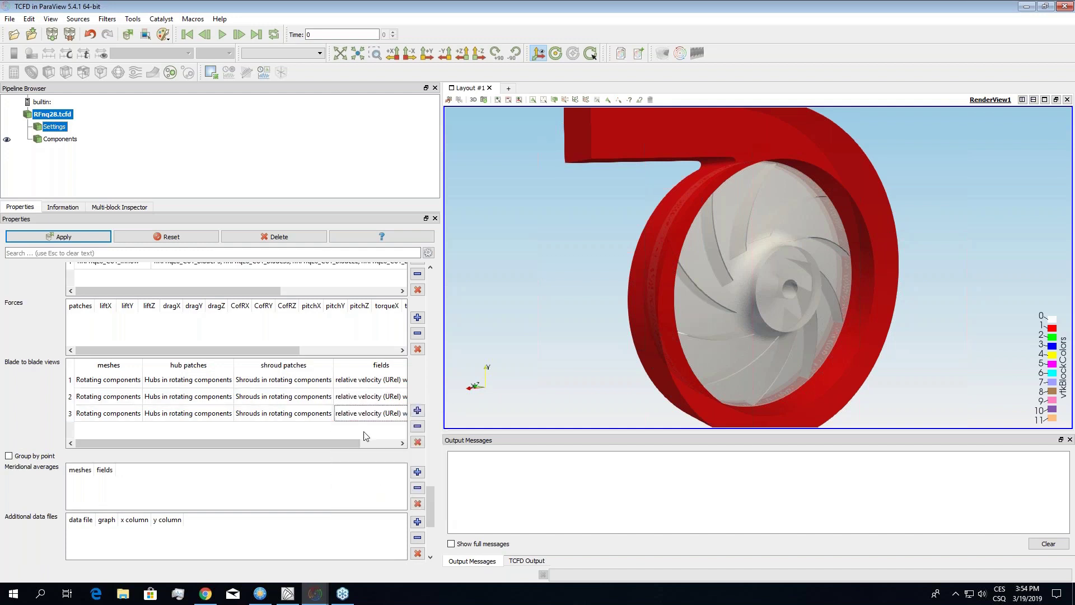
drag(335, 442, 409, 450)
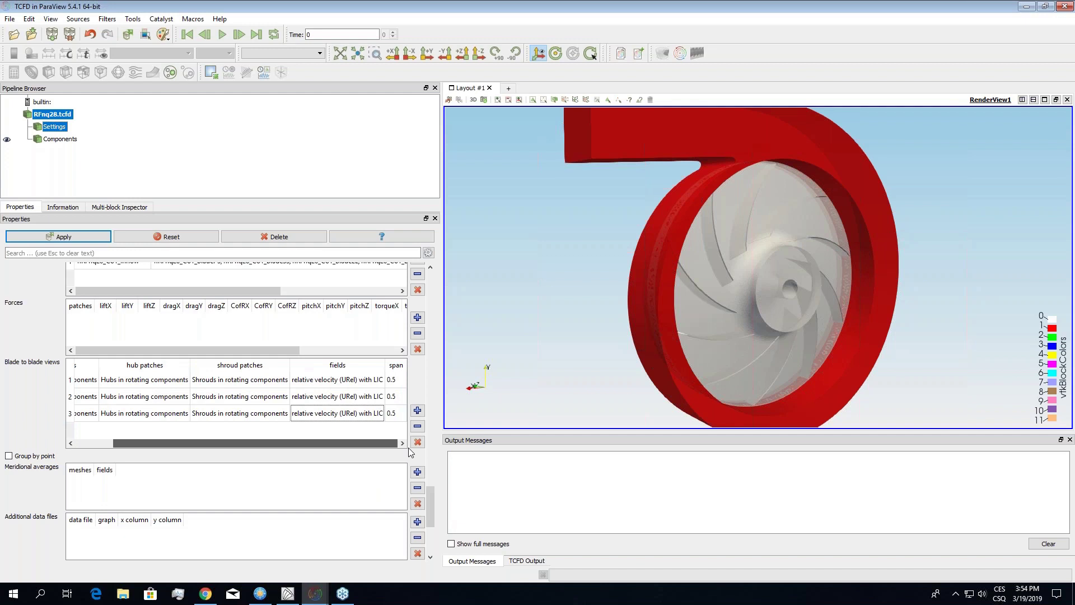
Set the span of the first blade to blade view to 0.1 and open the third view's span for editing
double_click(395, 379)
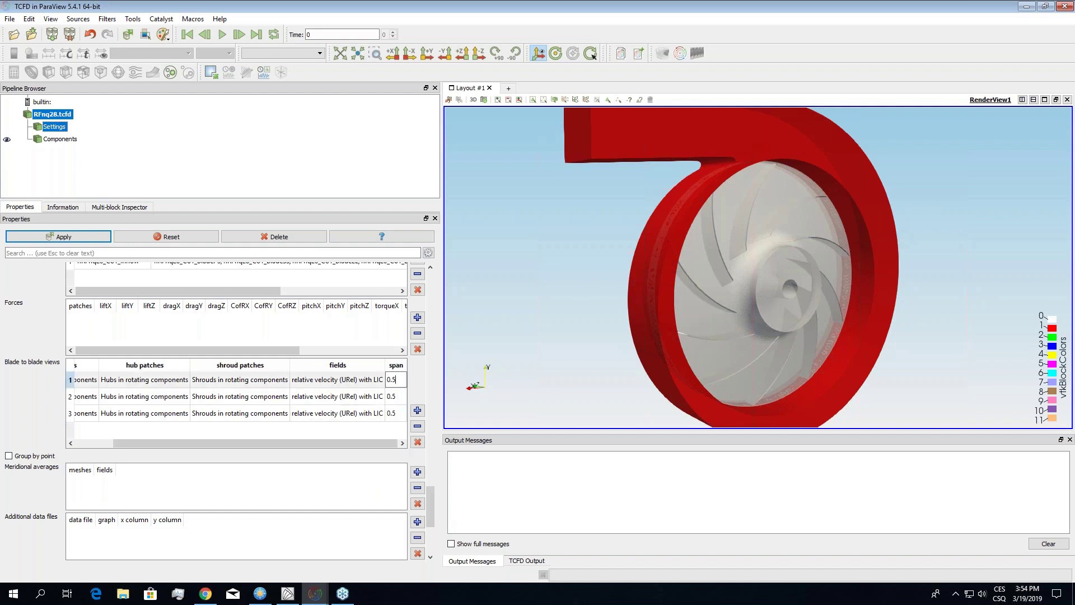
click(392, 397)
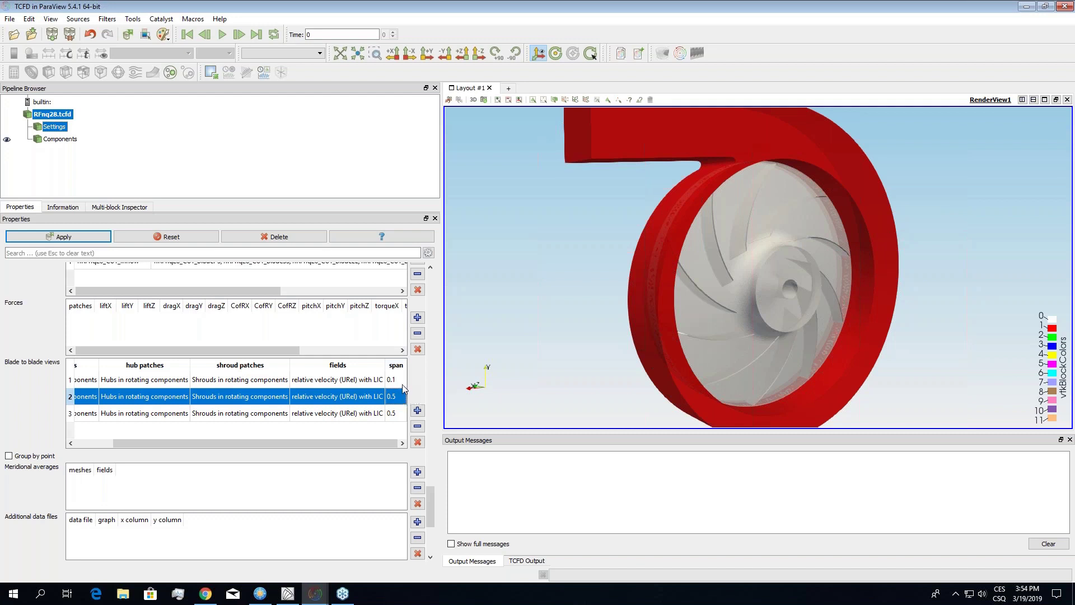
click(401, 381)
click(401, 398)
double_click(401, 413)
click(400, 413)
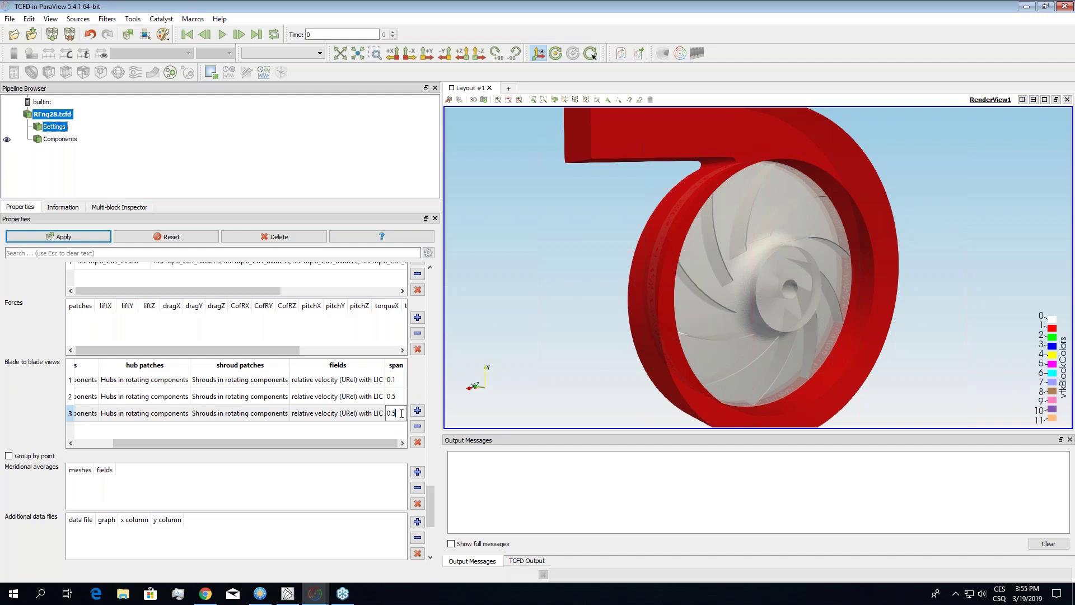
Add two meridional averages, set the first one's field to total pressure (pTot), and apply the settings
drag(430, 489, 428, 506)
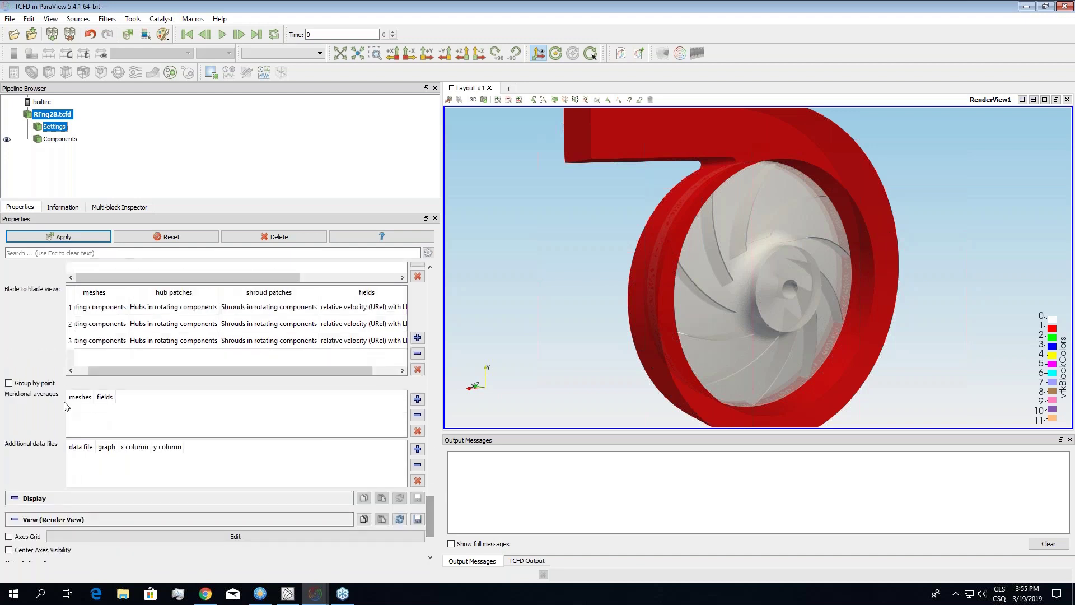
click(417, 399)
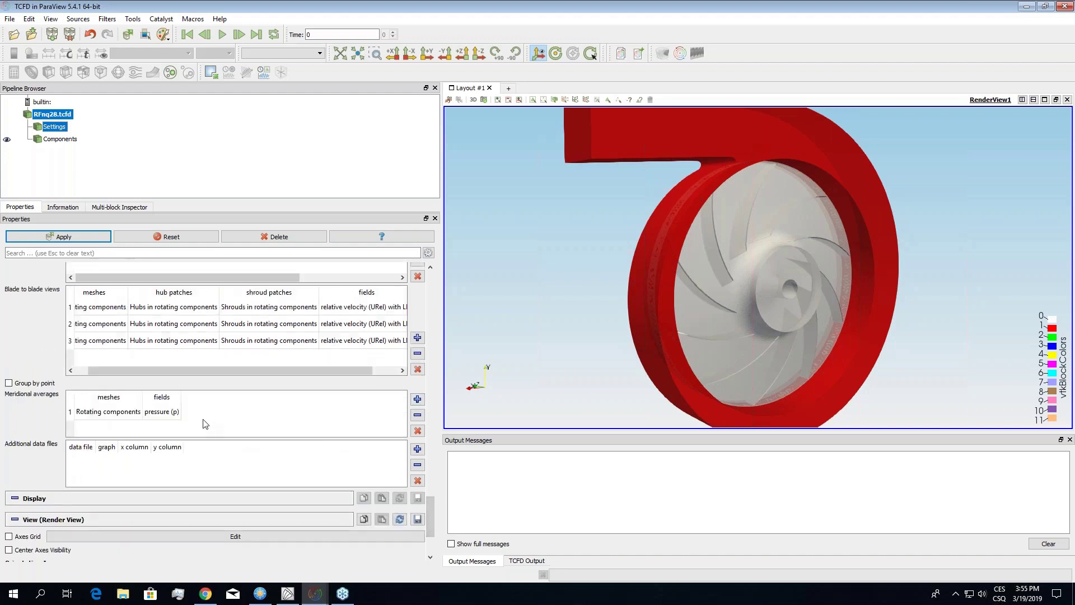
click(417, 399)
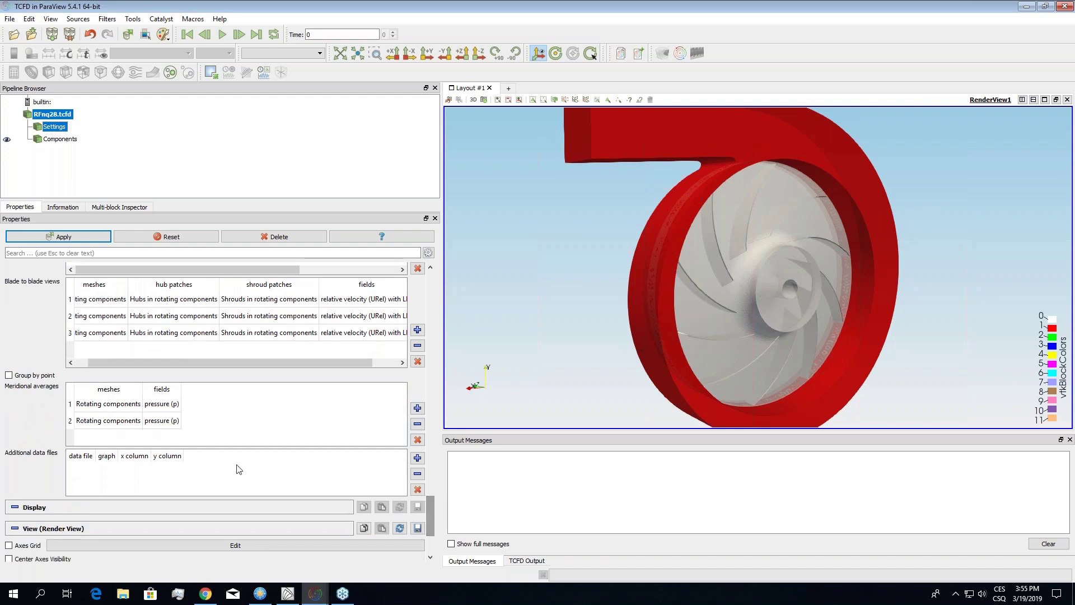
double_click(166, 404)
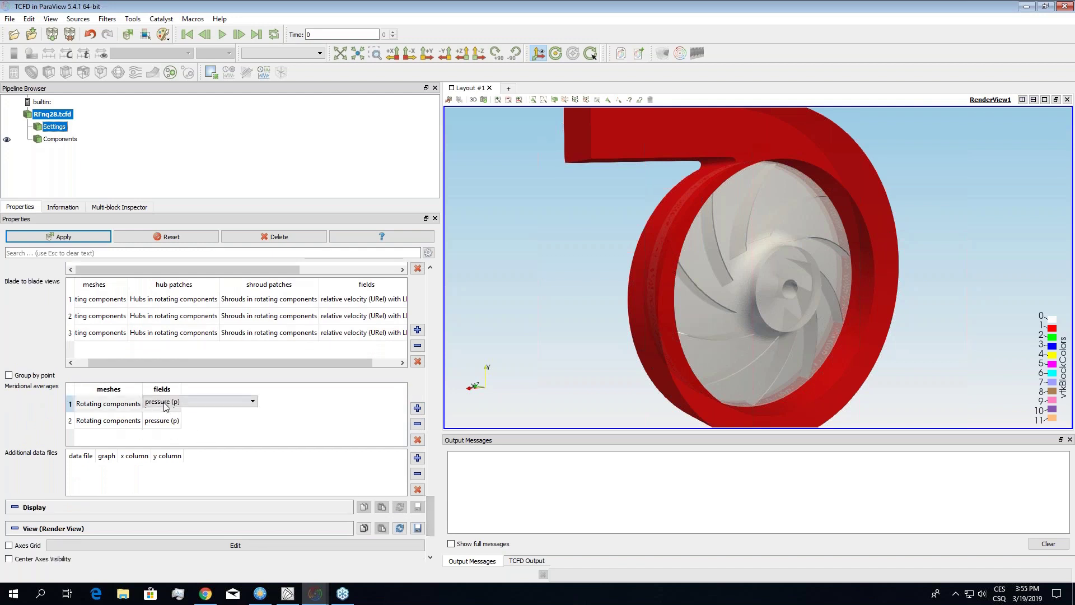
click(168, 402)
click(181, 423)
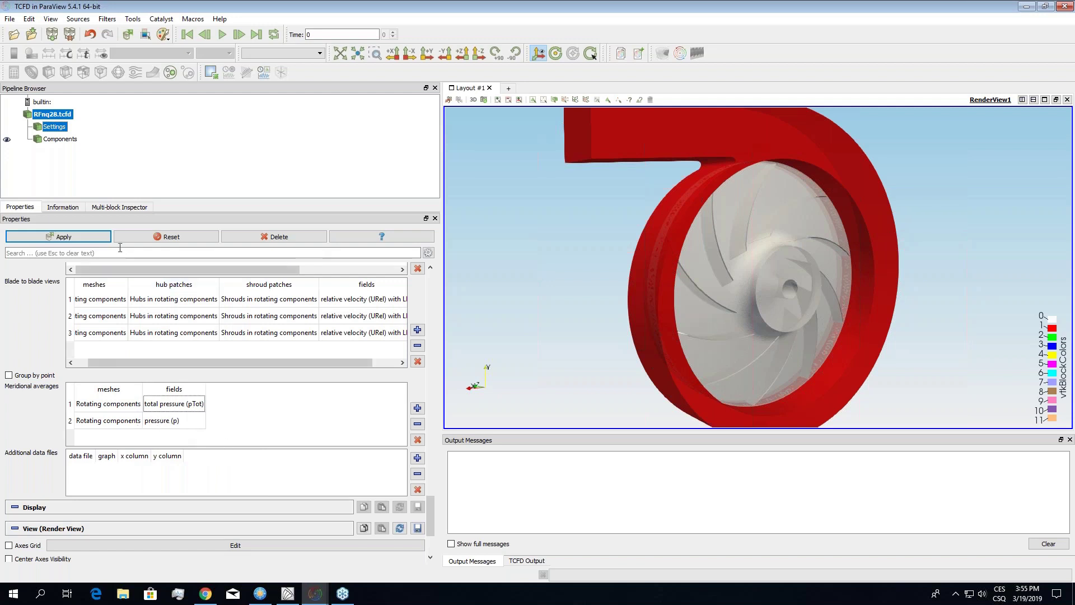
click(58, 236)
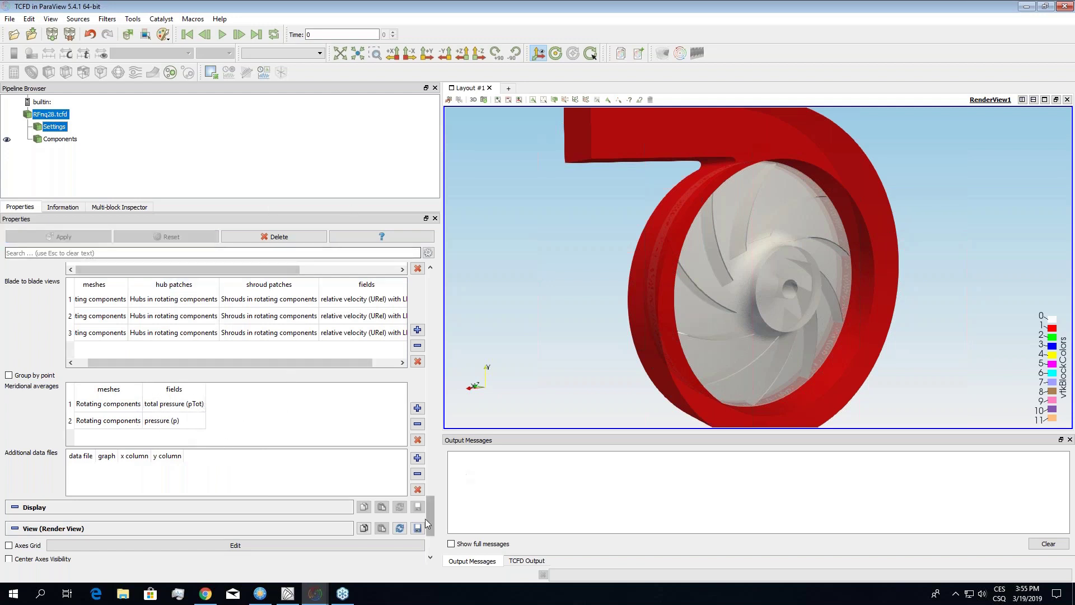
Add a TCFD Manager to the case settings and apply it
scroll(432, 498, up, 5)
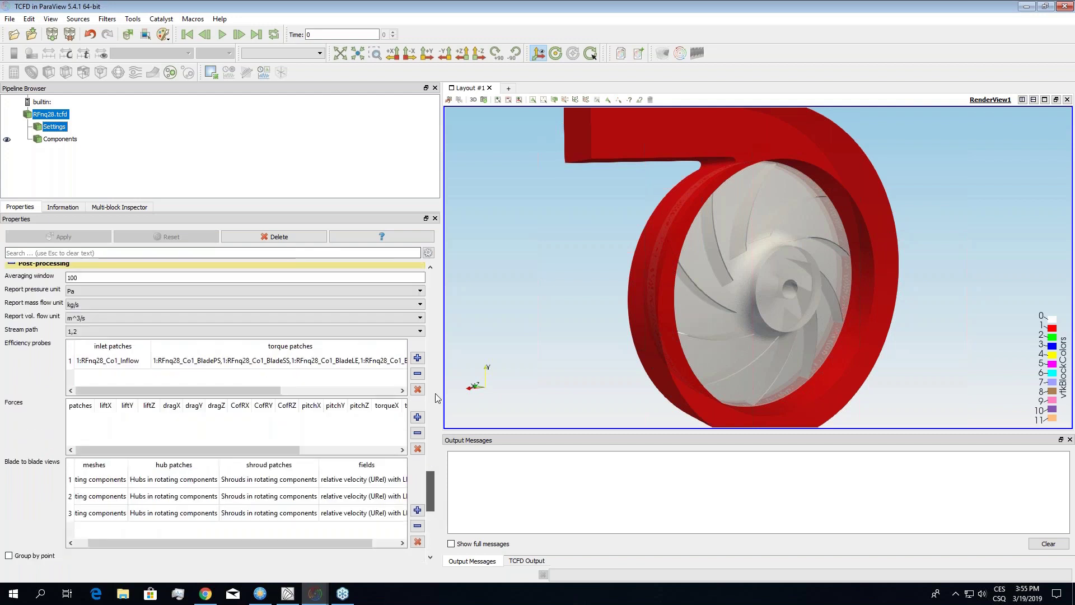
scroll(438, 397, up, 10)
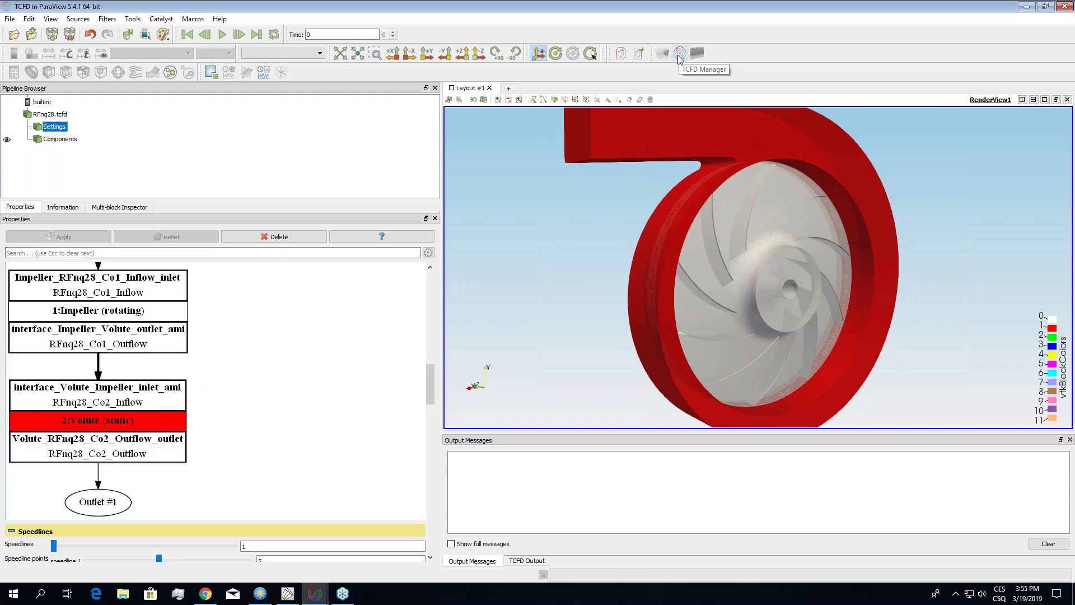
click(680, 53)
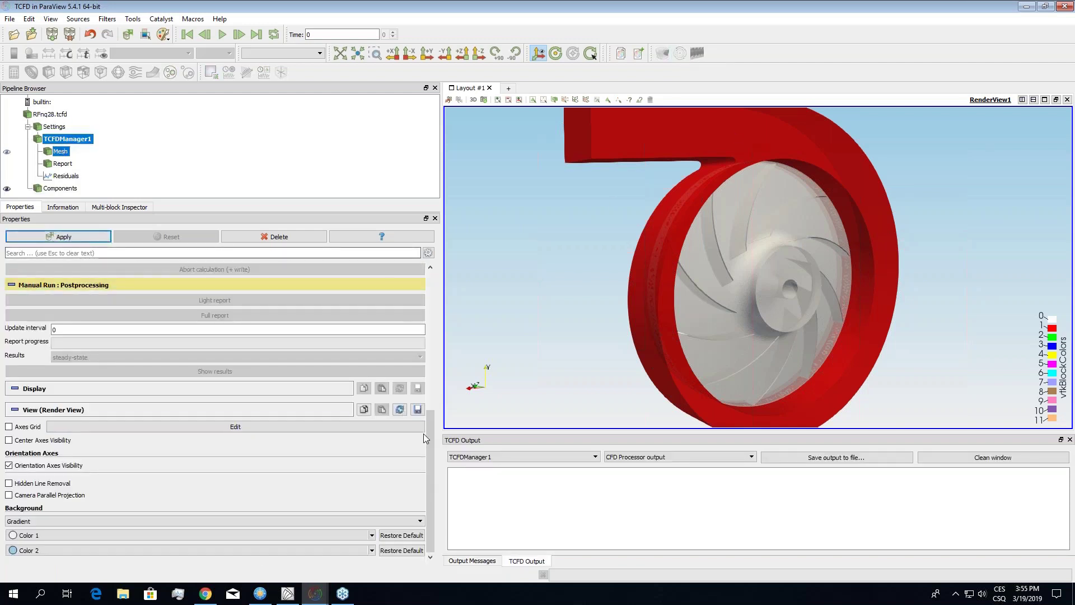
scroll(430, 350, up, 5)
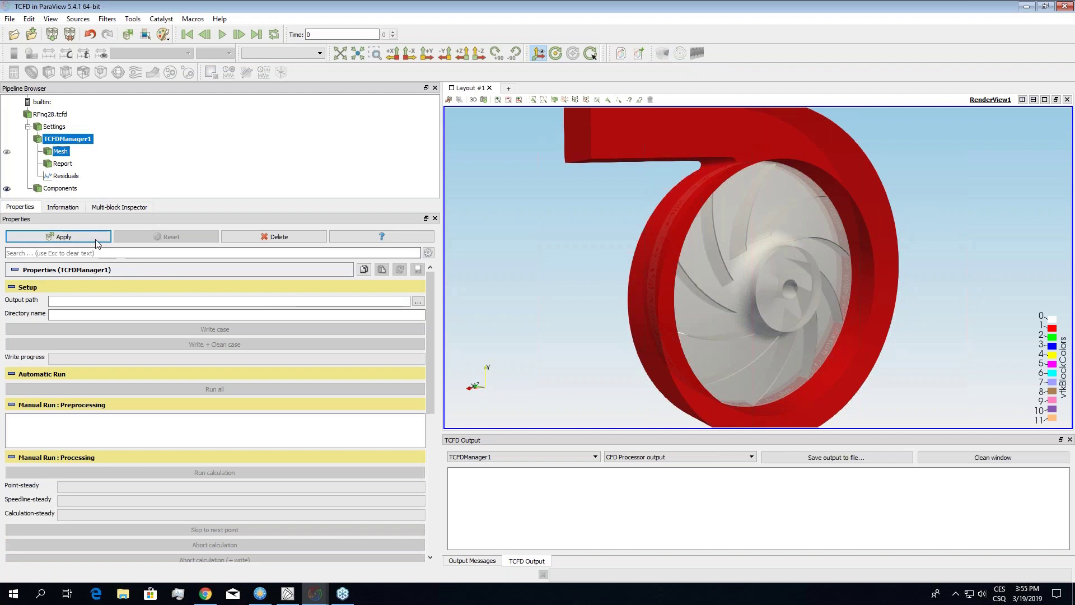
click(81, 238)
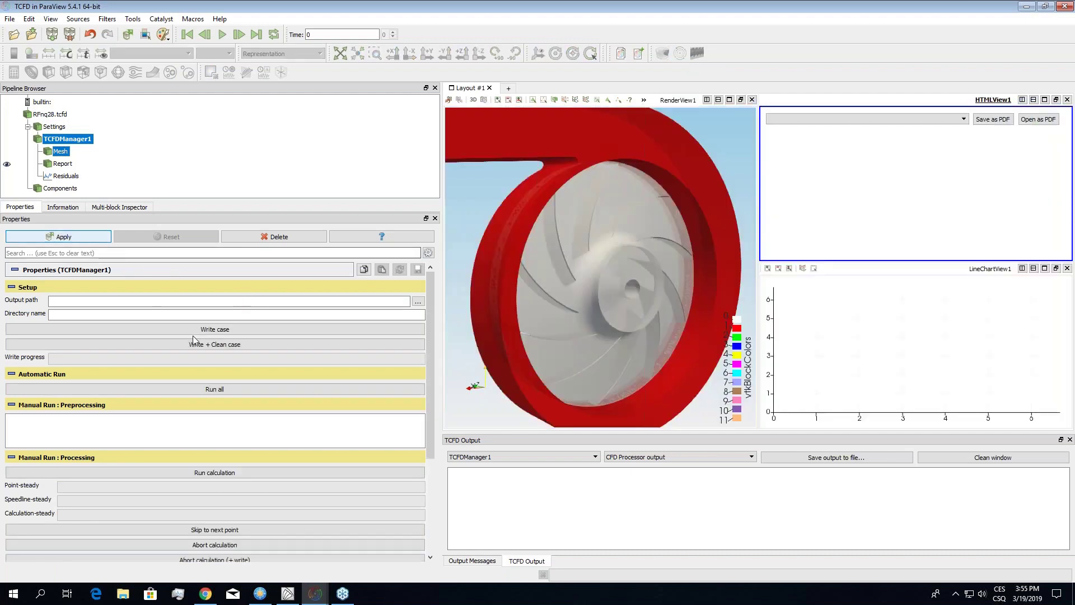
Name the case directory myDirectory and write the case
click(167, 314)
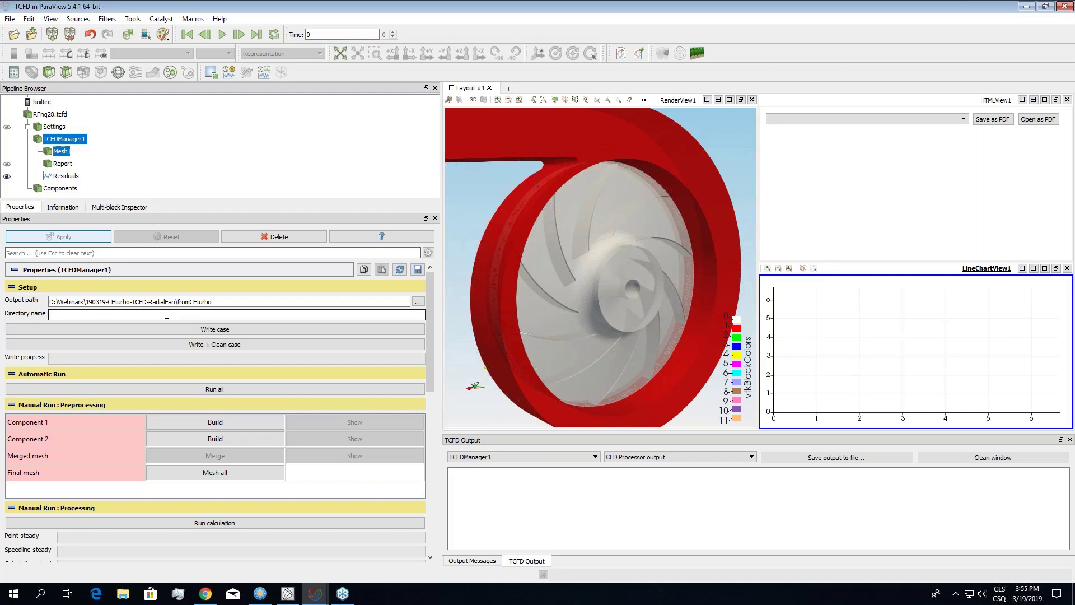
text(myDirectory)
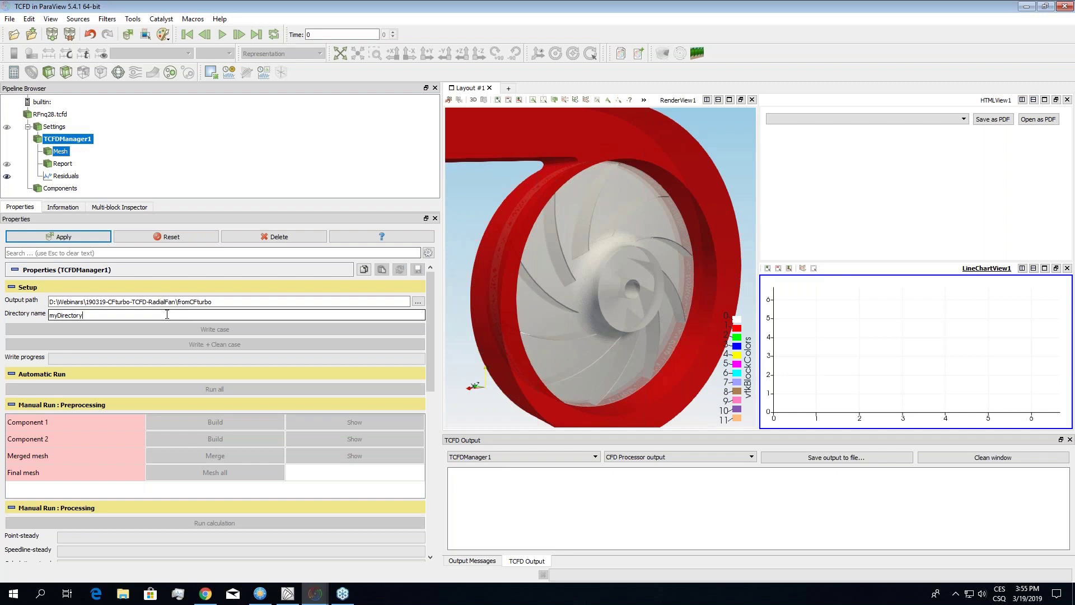
key(Return)
click(211, 330)
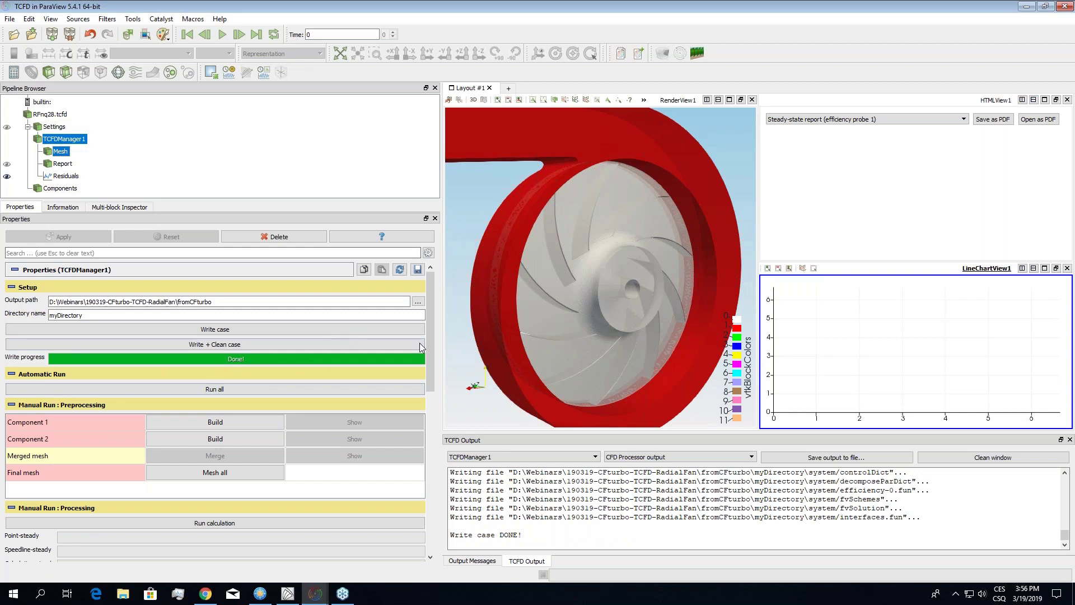
Switch to the TCFD window with the running simulation and examine its calculation progress, residuals and report
click(315, 592)
click(324, 562)
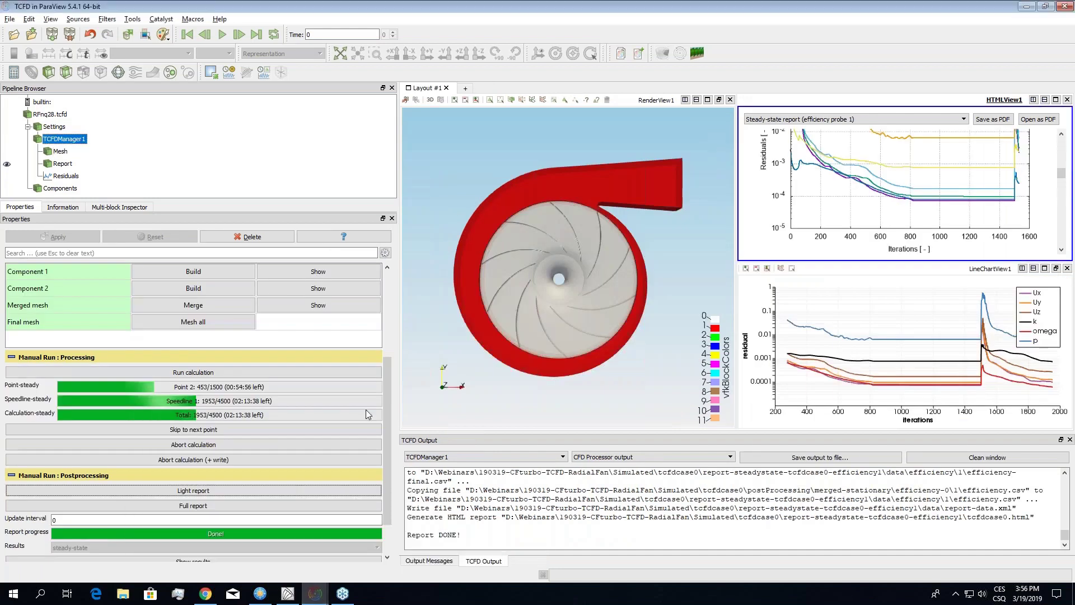
mouse_move(386, 412)
mouse_down()
mouse_move(389, 354)
mouse_move(390, 404)
mouse_up()
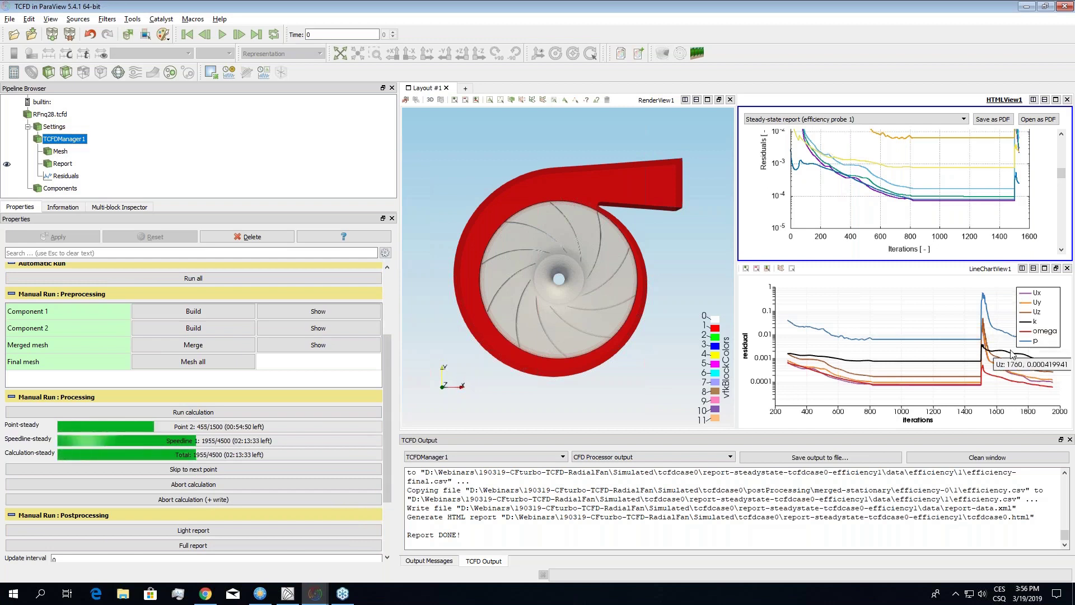
mouse_move(979, 363)
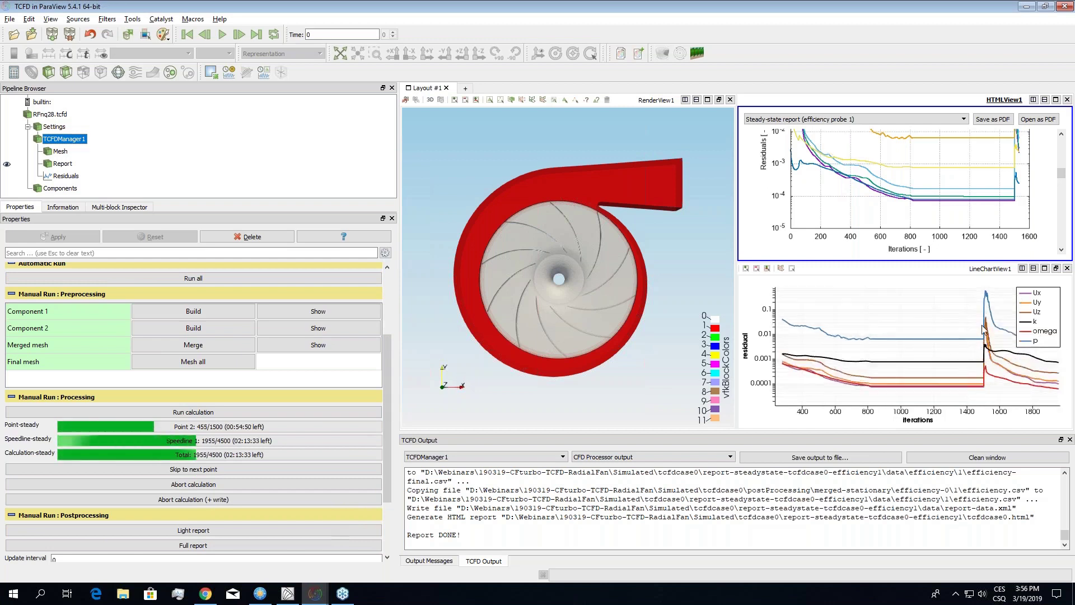
scroll(940, 192, up, 5)
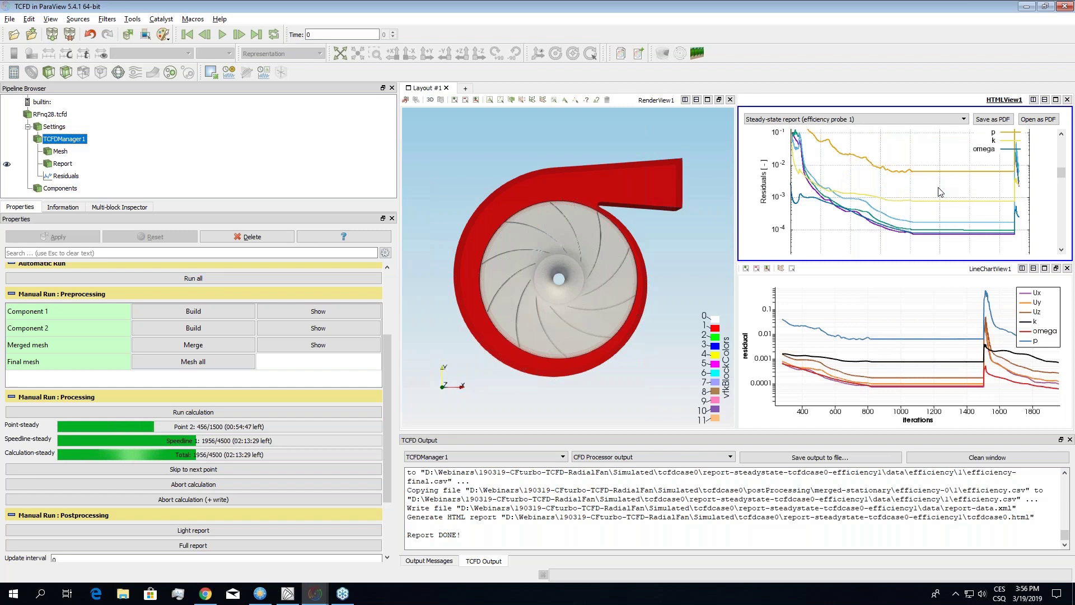
scroll(940, 192, up, 5)
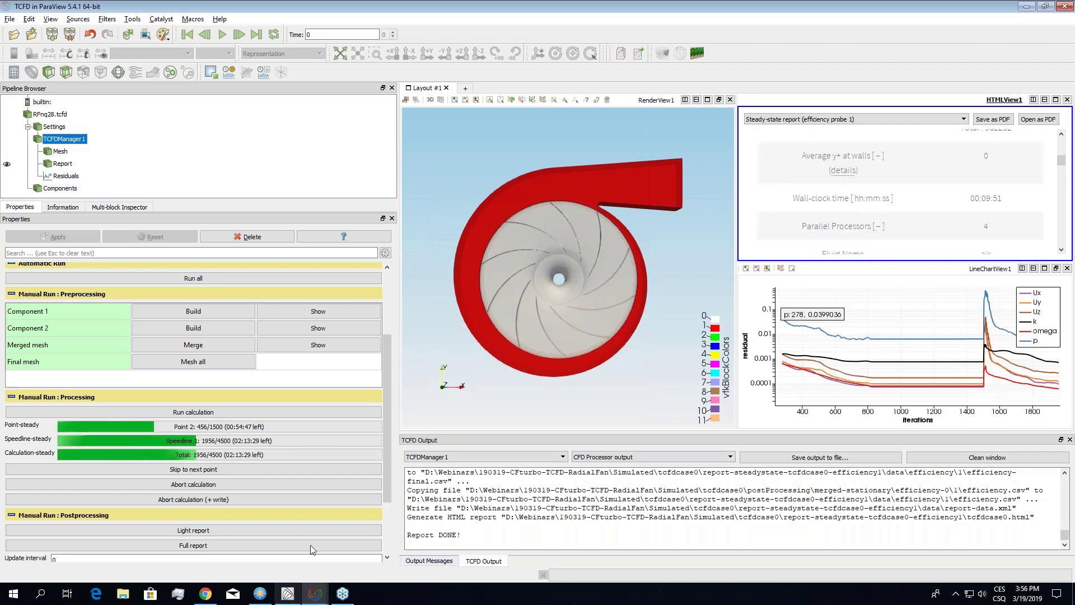
drag(387, 465, 387, 485)
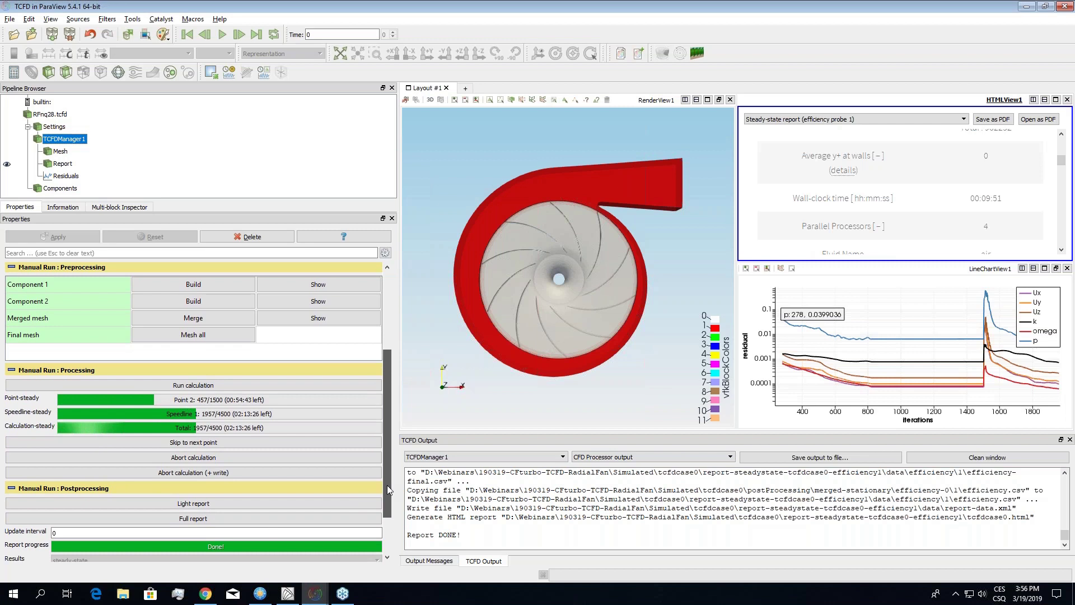
scroll(993, 189, down, 10)
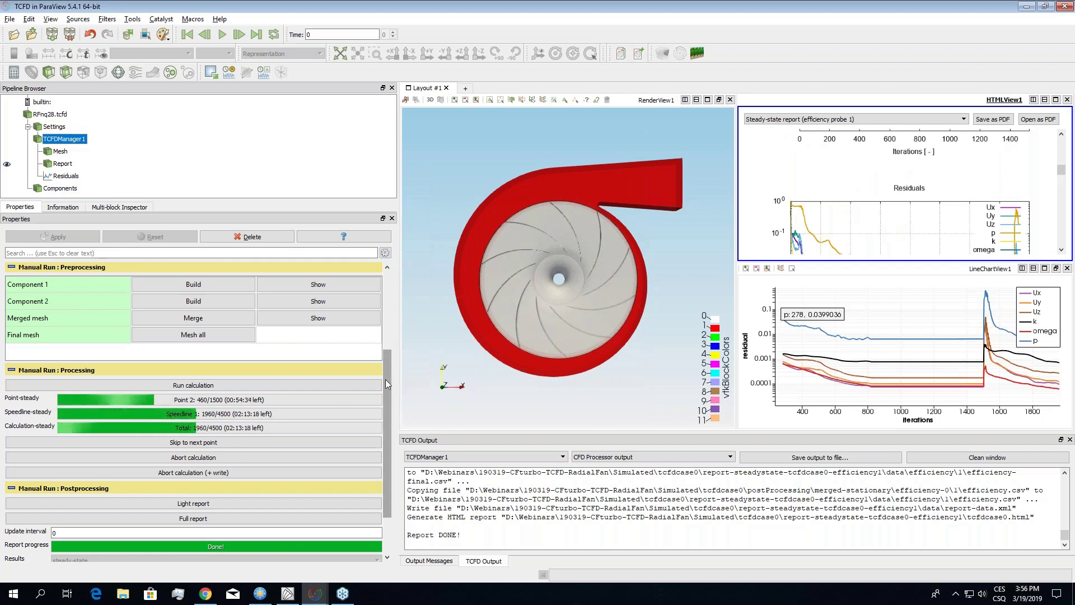
Show the mesh of Component 2 and hide the Components geometry
drag(565, 401, 418, 354)
scroll(392, 369, up, 3)
scroll(391, 369, up, 1)
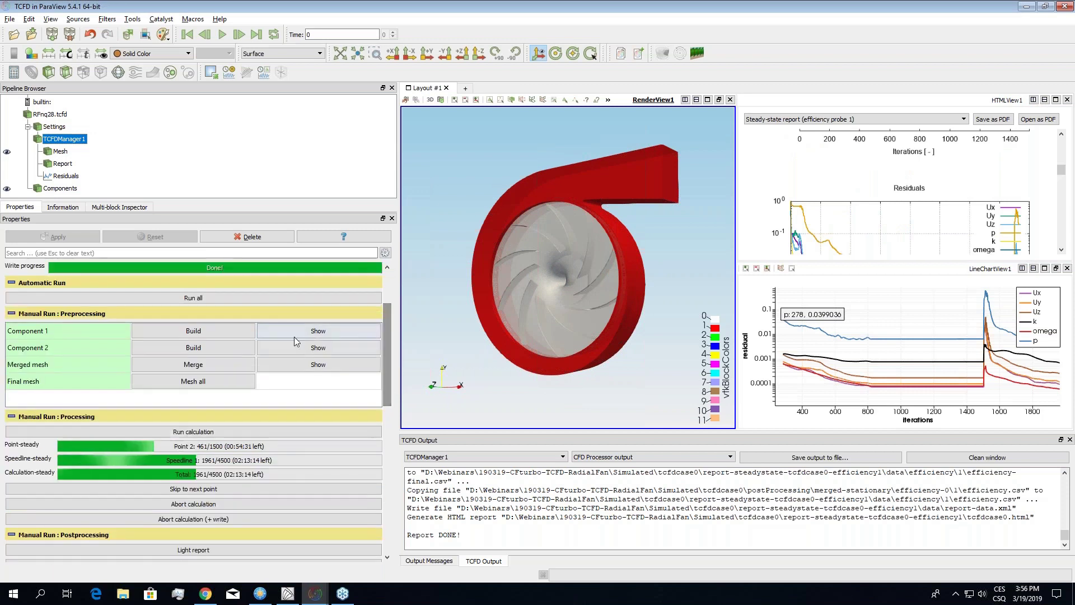
click(311, 348)
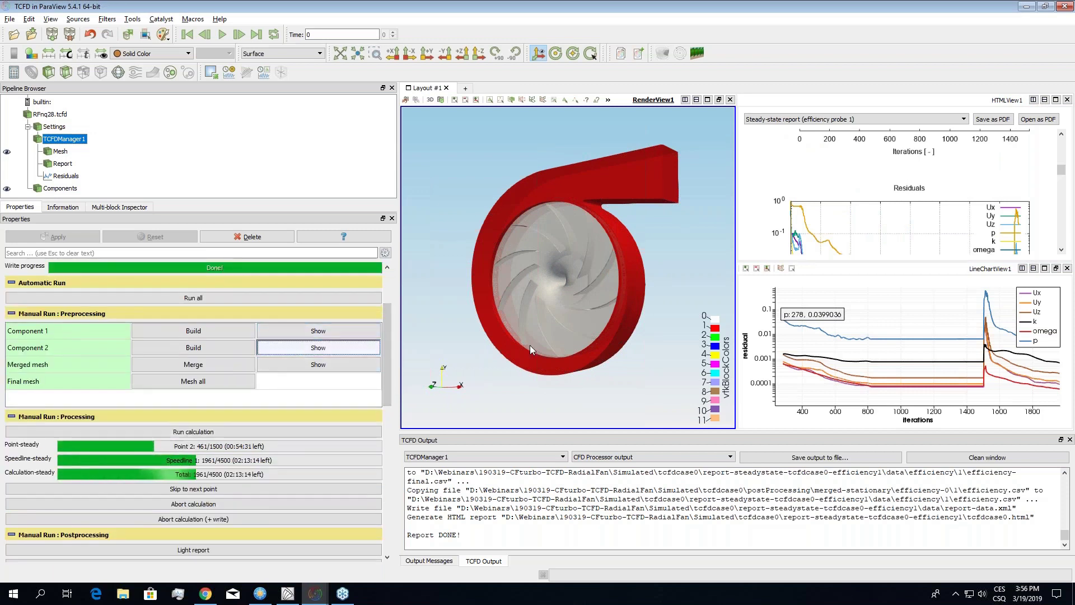
click(7, 189)
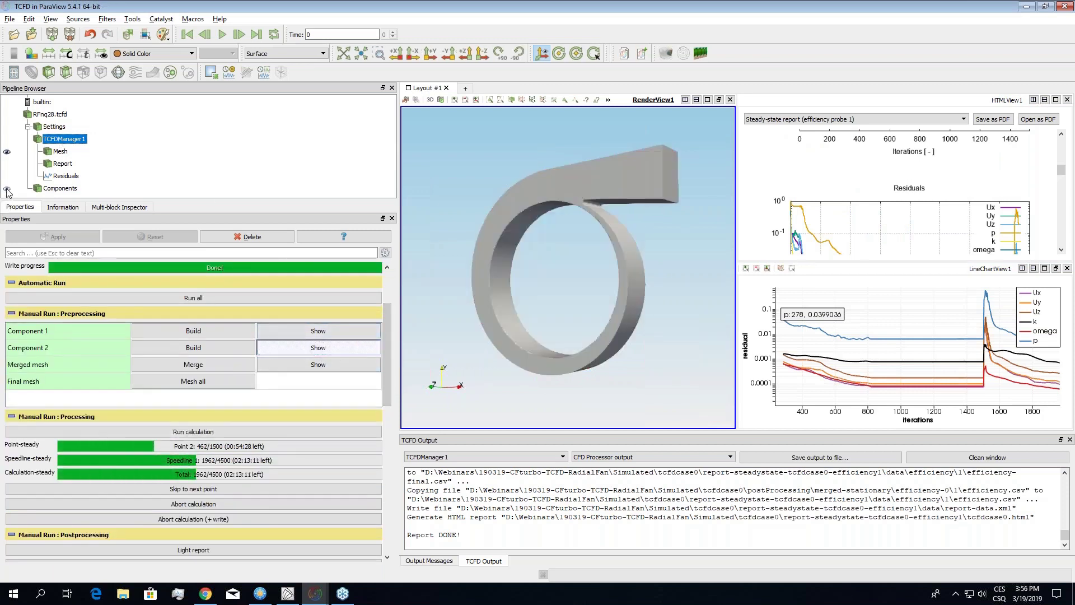
Display the volute mesh as Surface With Edges and inspect it from several angles
drag(499, 310, 520, 185)
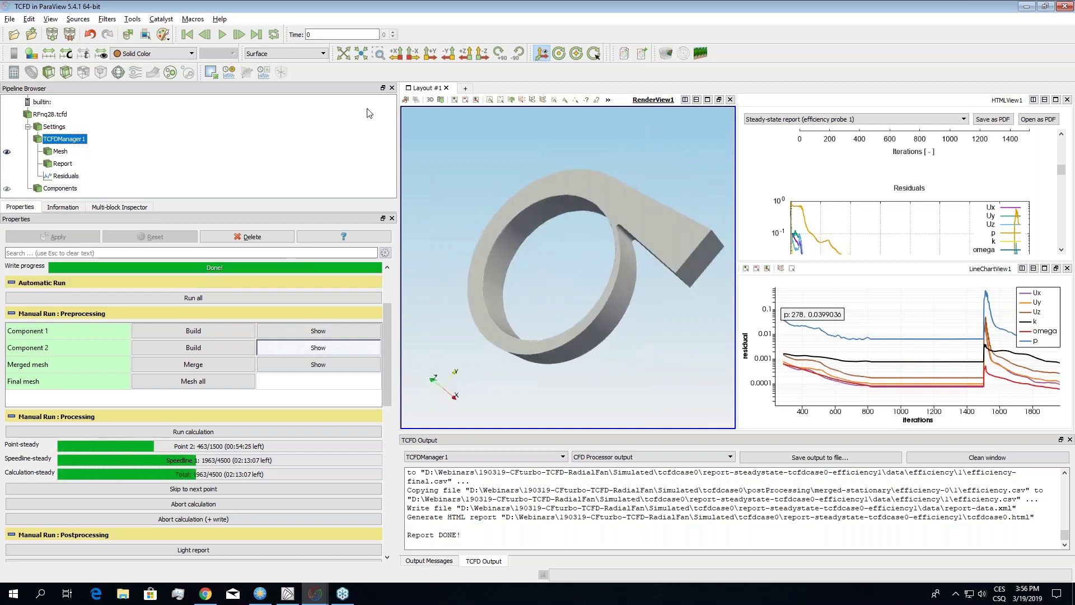
click(286, 53)
click(306, 114)
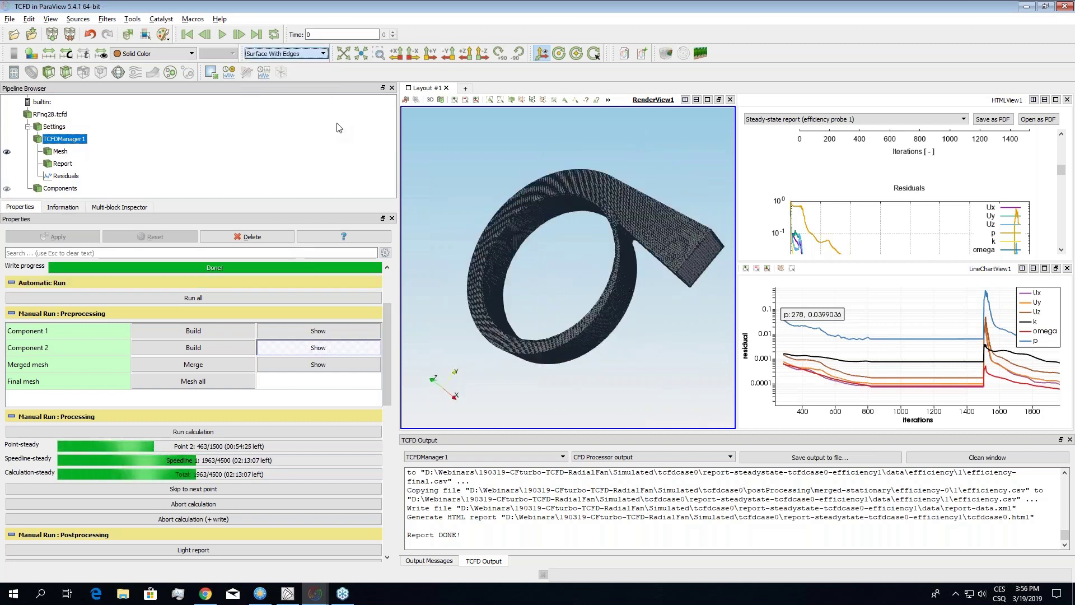
drag(566, 291, 517, 293)
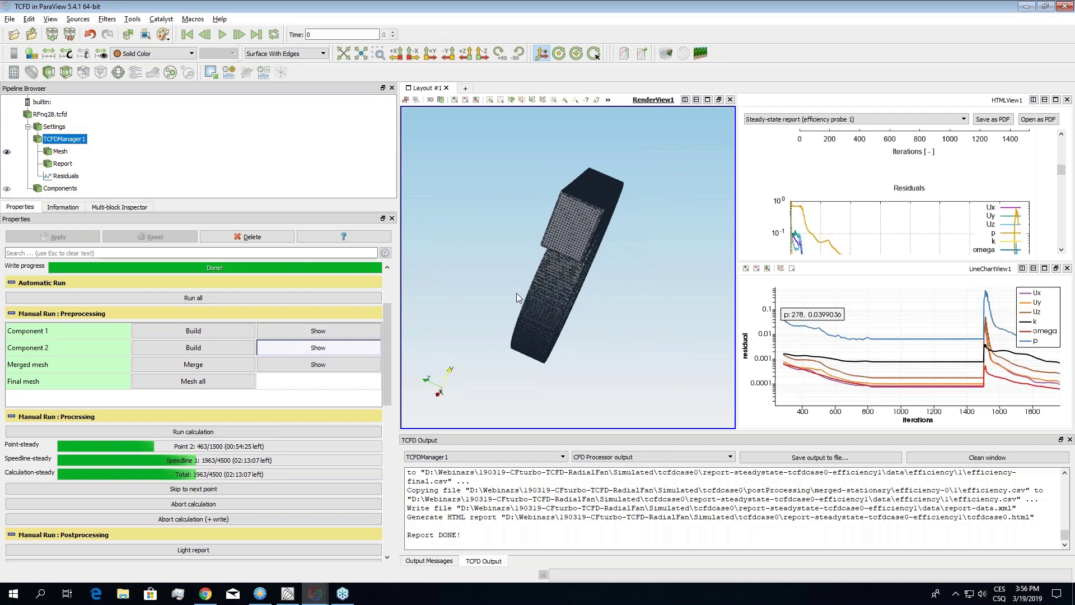
drag(516, 294, 465, 313)
scroll(236, 414, down, 5)
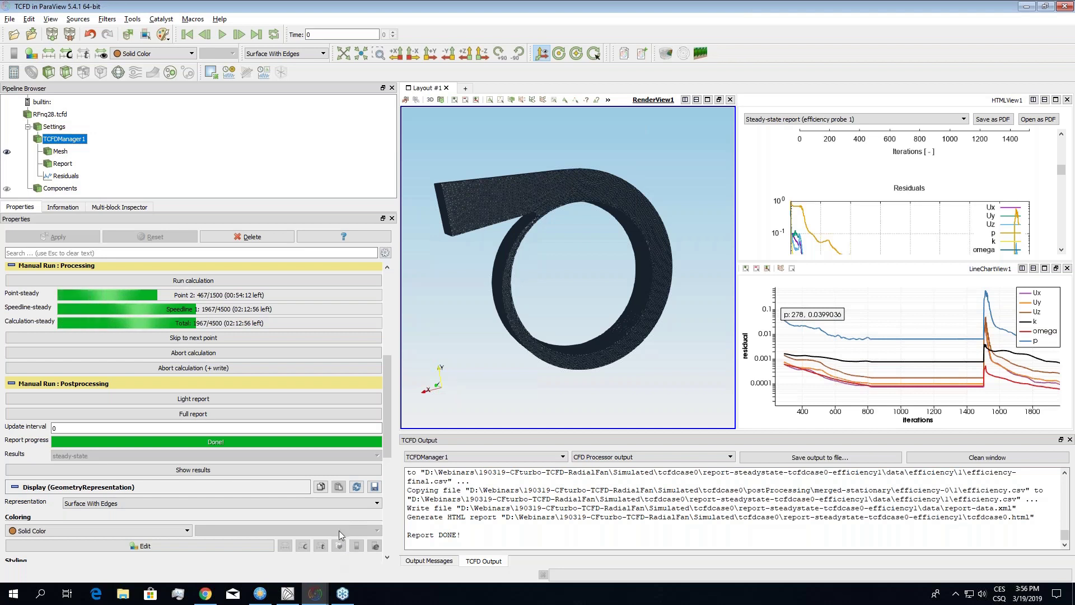
Switch to FreeCommander and open the myDirectory case folder, glancing back at the TCFD post-processing controls in between
click(259, 594)
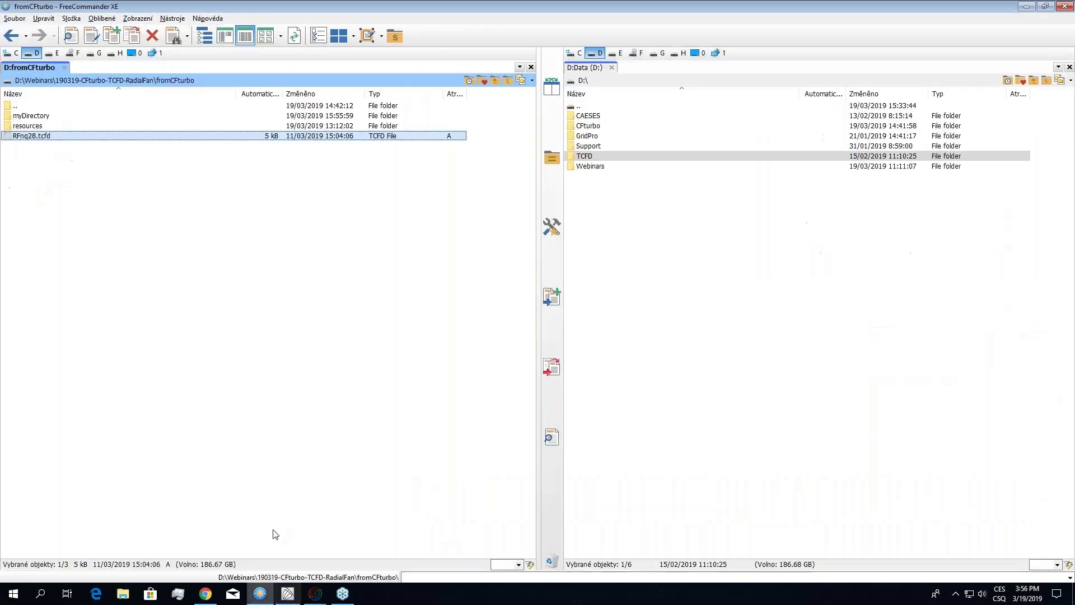
key(Up)
key(Up)
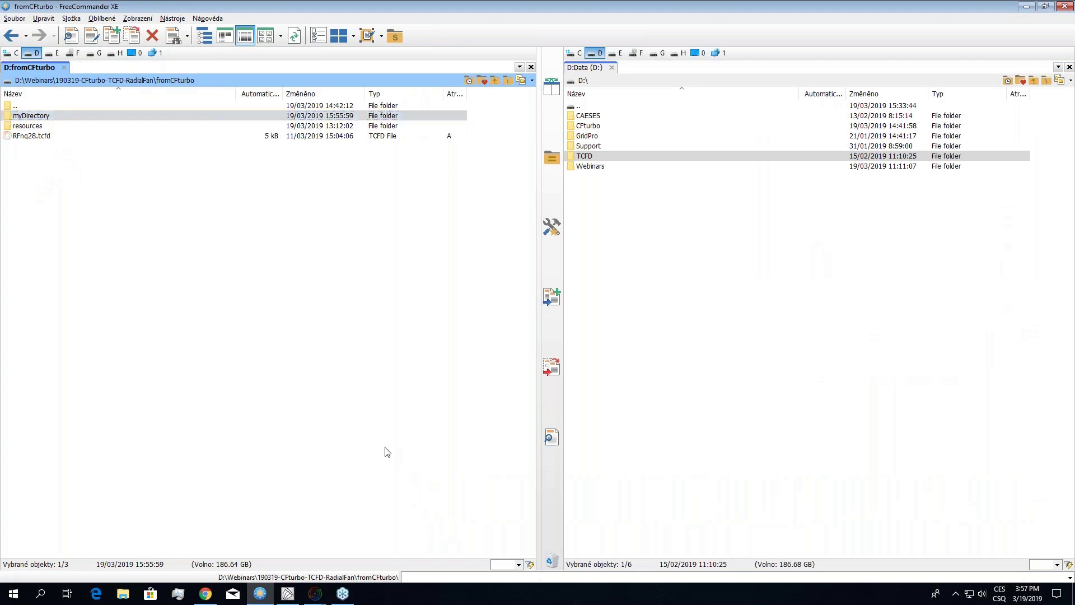
key(alt+Tab)
drag(384, 420, 385, 449)
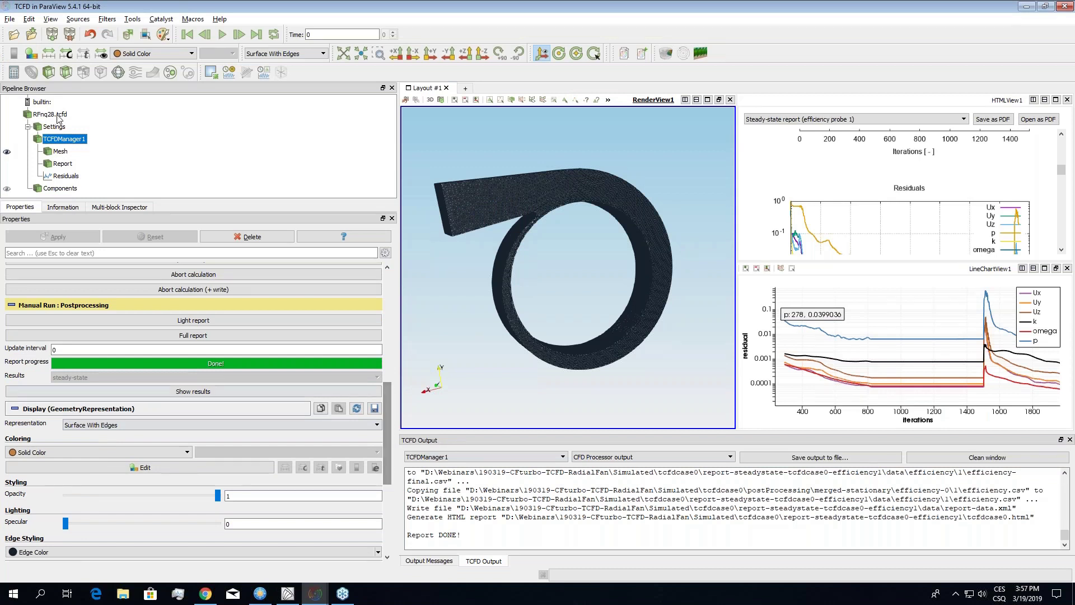
key(alt+Tab)
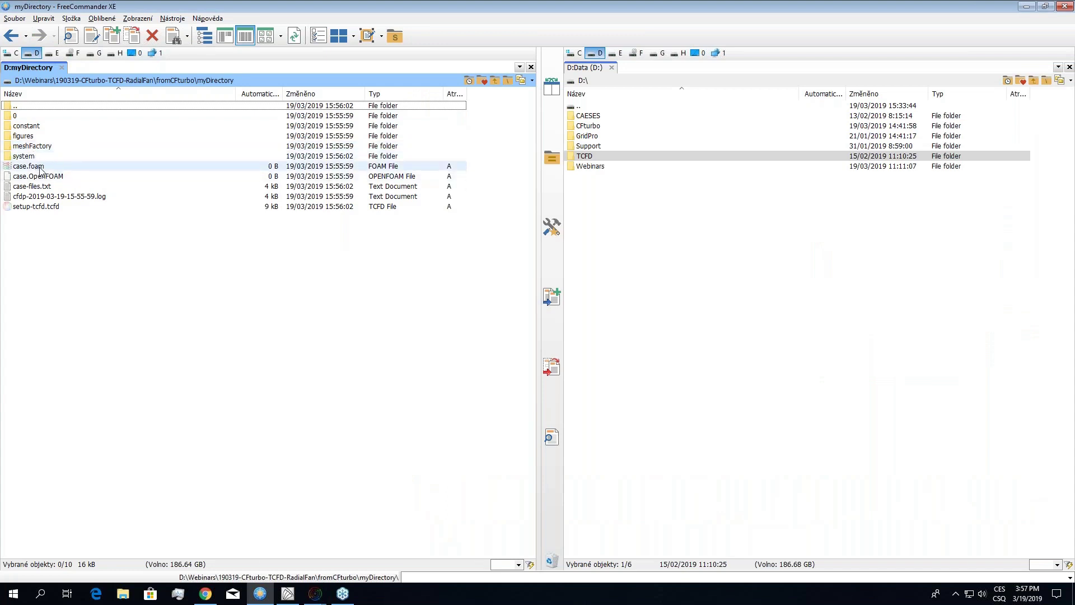
Switch to the ParaView window with the finished pressure results and rotate the volute and impeller in RenderView3 to inspect the pressure distribution
mouse_move(310, 596)
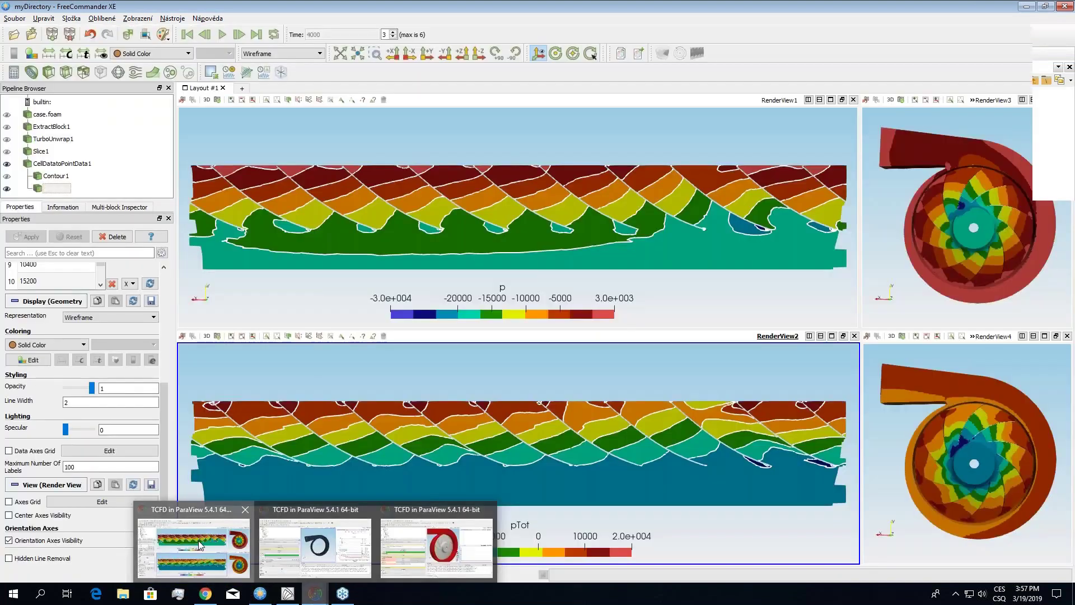
click(198, 540)
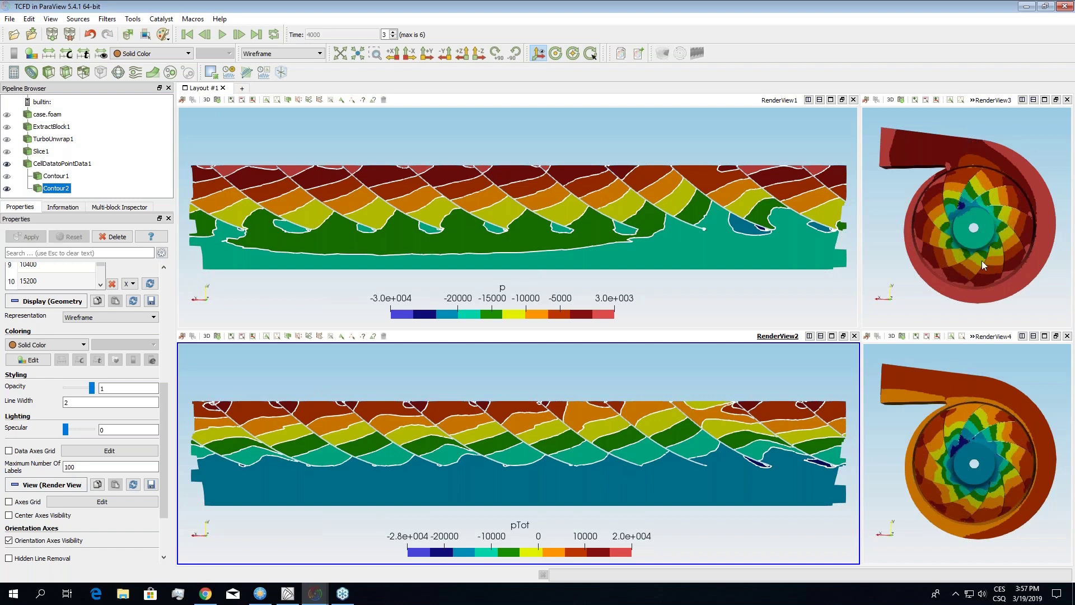
drag(965, 247, 1040, 228)
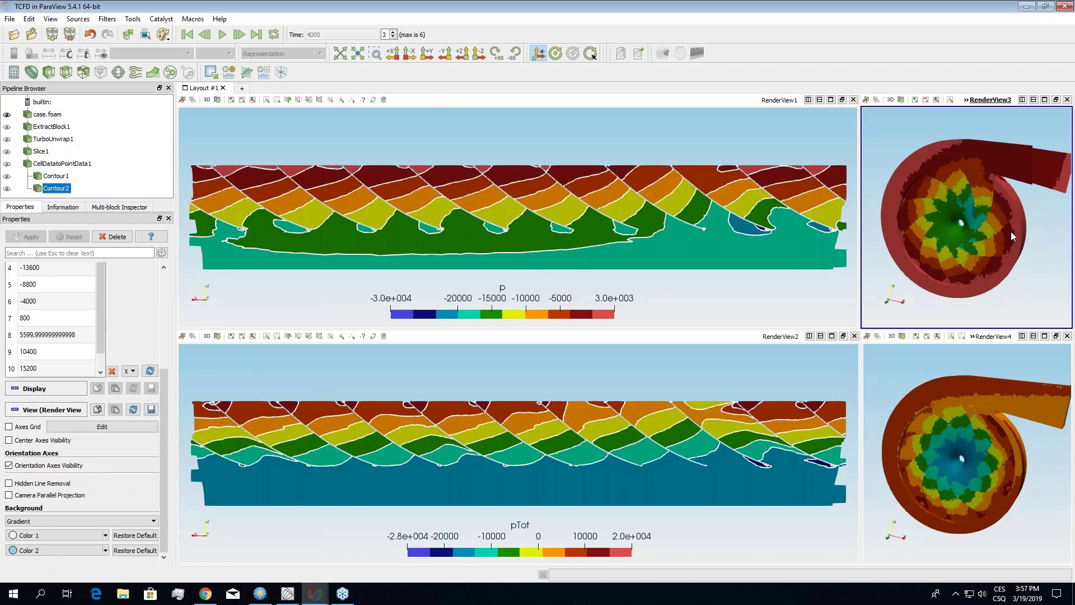
drag(1010, 231, 896, 240)
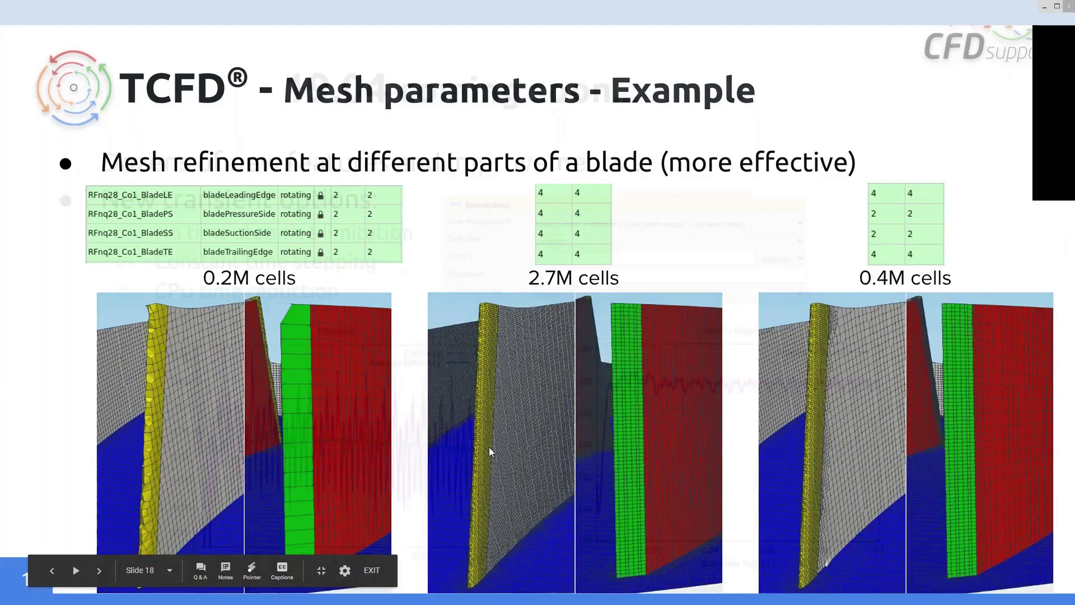
Advance the presentation to the TCFD 19.04 slide, and switch to the merged transient report in Chrome to examine its efficiency and torque sections
click(491, 435)
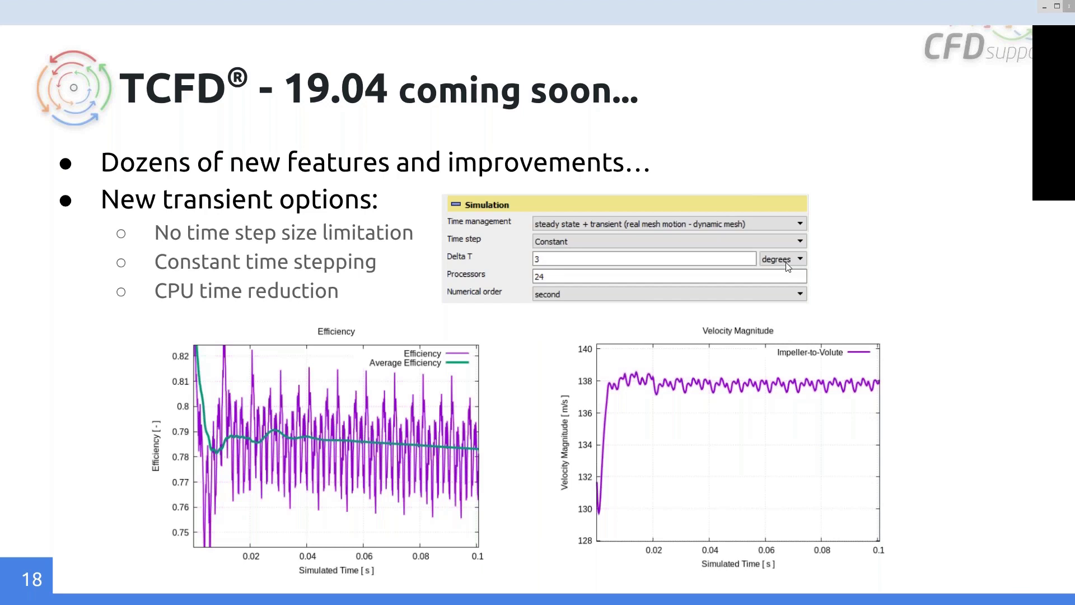
click(205, 594)
scroll(575, 330, up, 2)
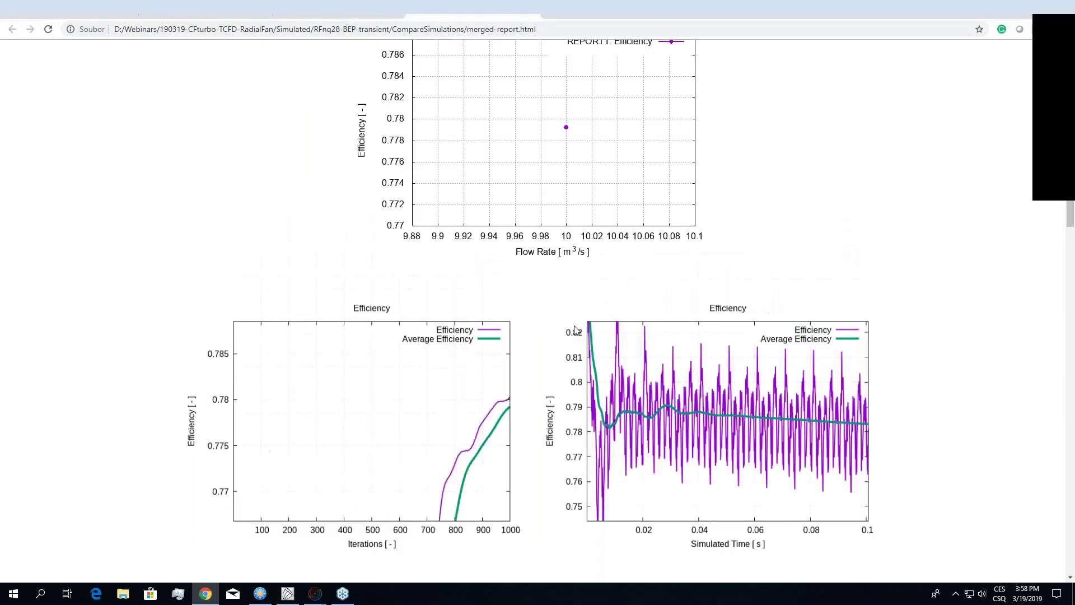
scroll(576, 330, down, 1)
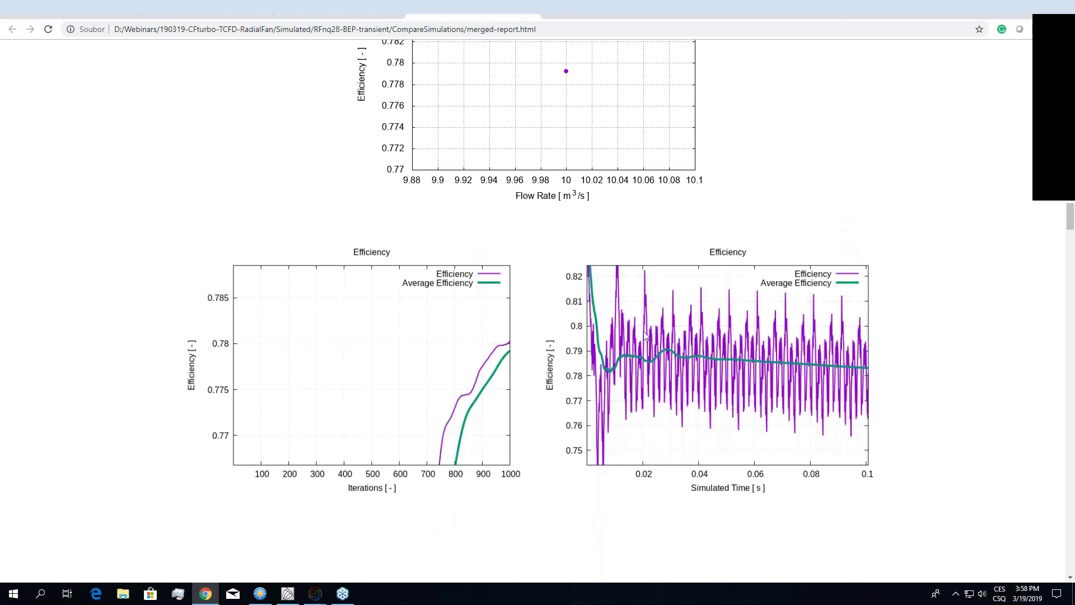
scroll(768, 380, down, 3)
scroll(768, 383, down, 15)
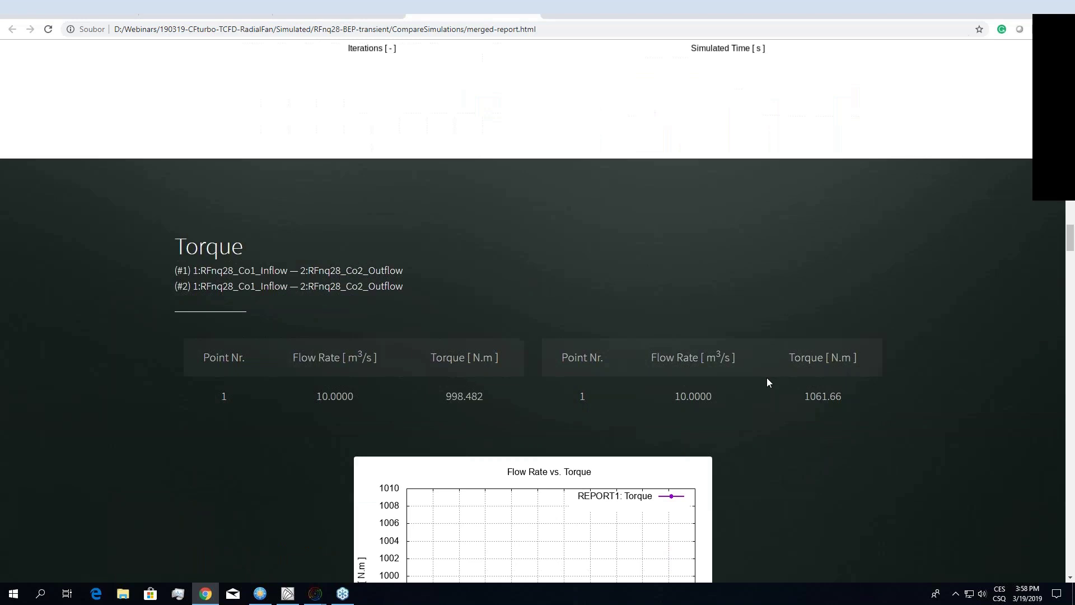